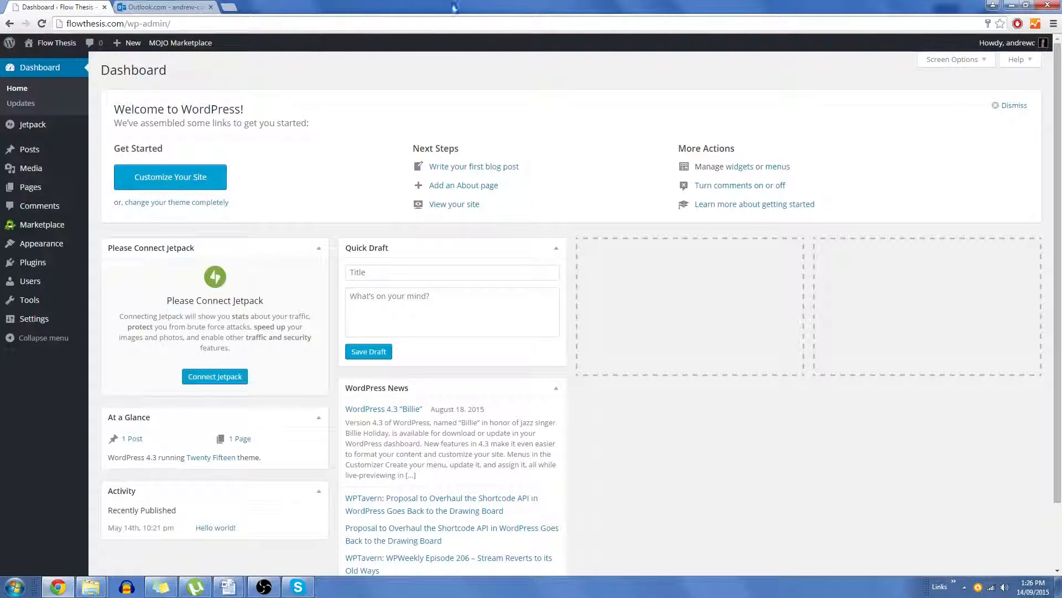
drag(67, 24, 118, 24)
click(128, 23)
click(196, 24)
Step: Open your user profile, replace the generated password with your own new account password, and update the profile
mouse_move(49, 293)
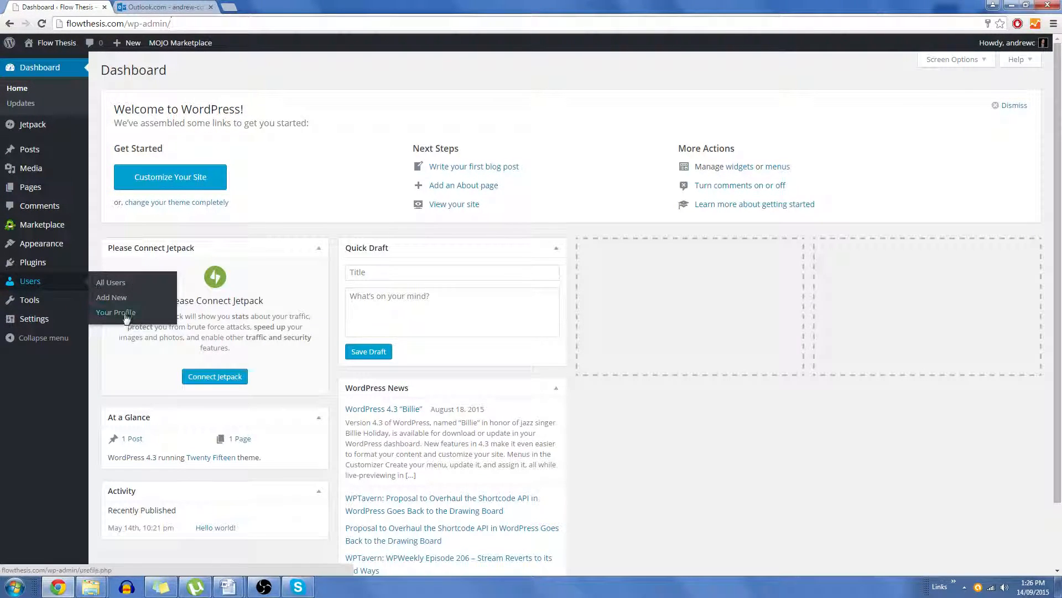
click(128, 315)
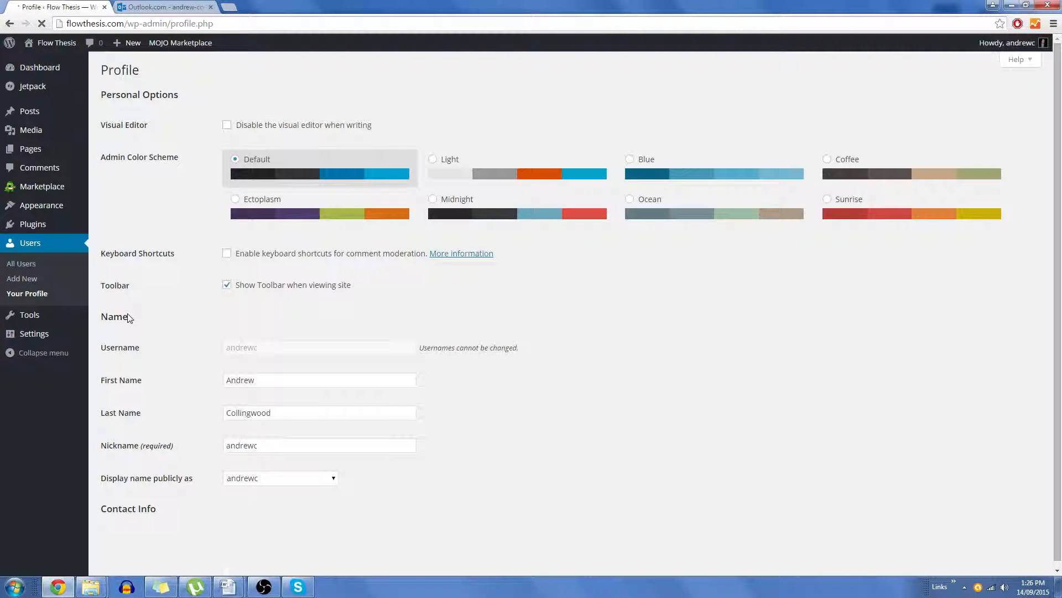
scroll(364, 393, down, 3)
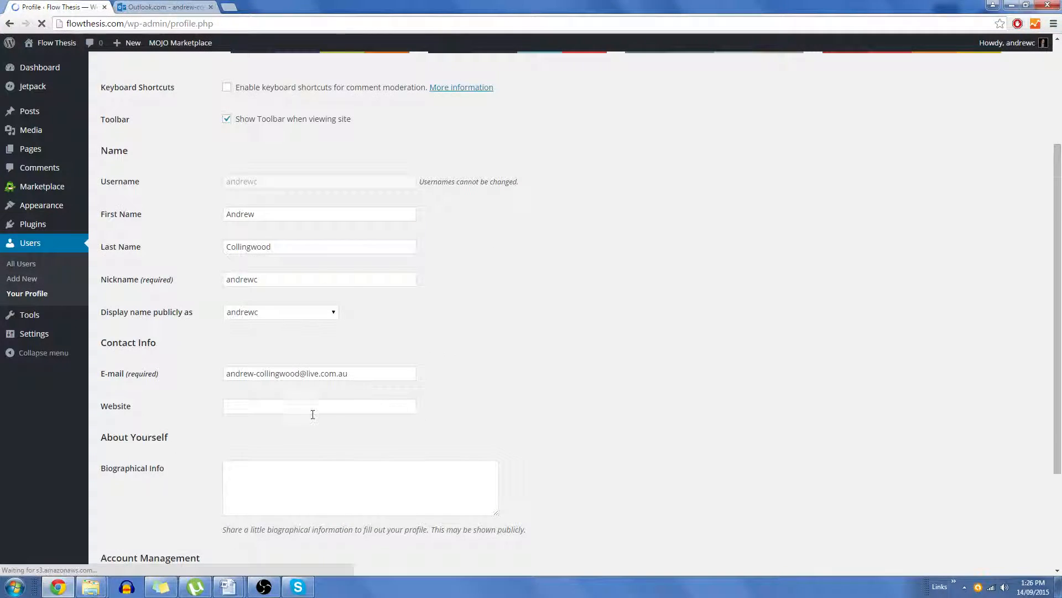
scroll(319, 408, down, 3)
click(254, 440)
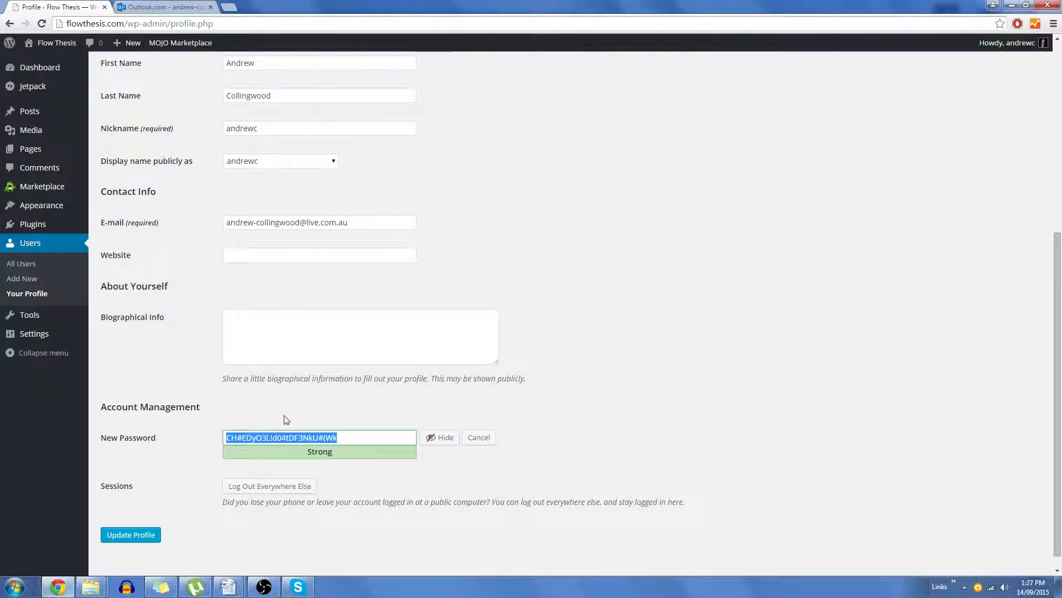
text(c)
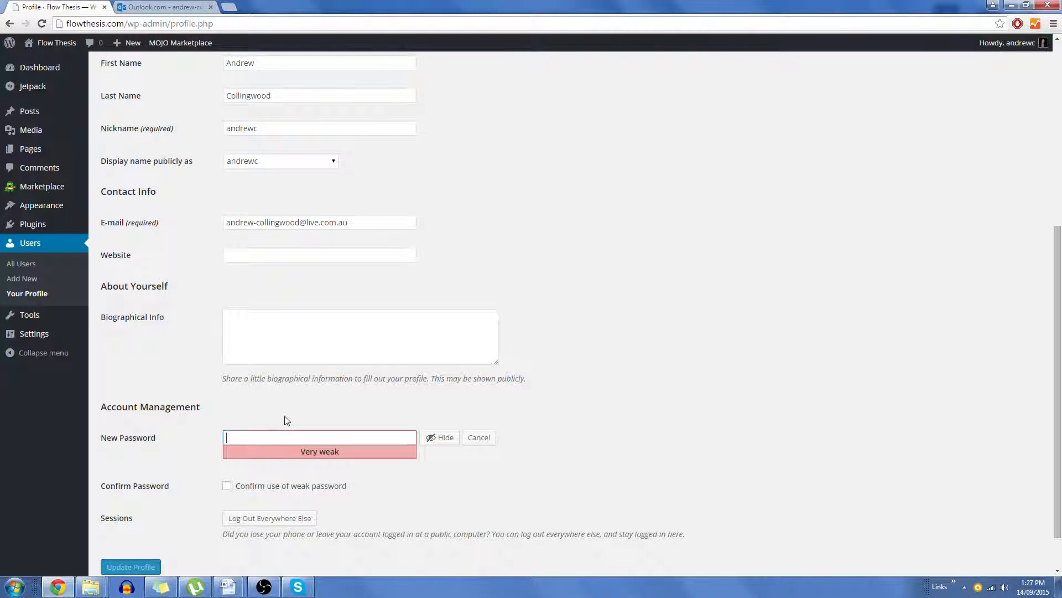
click(443, 437)
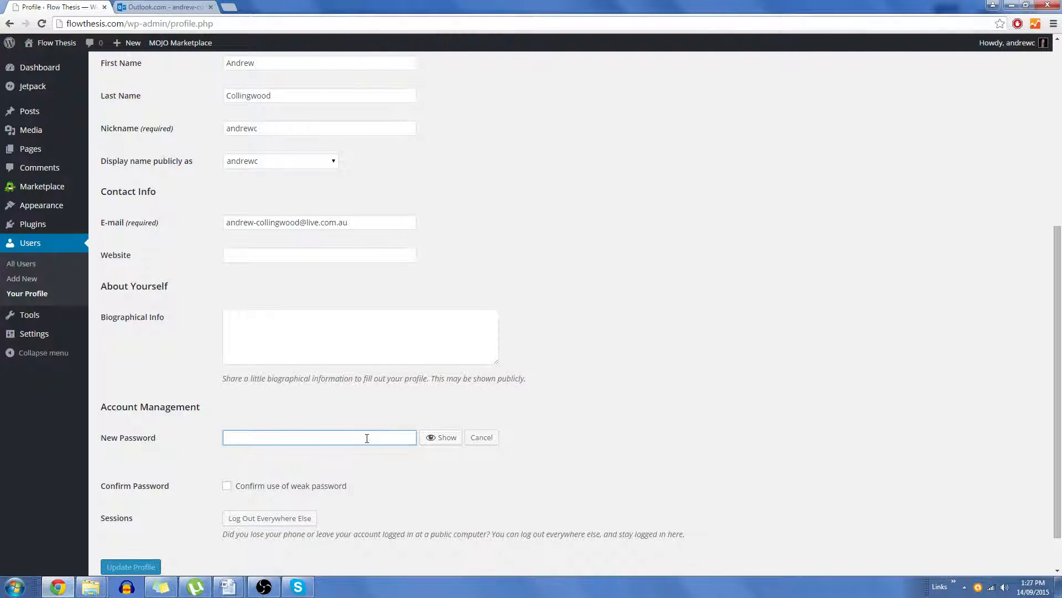
text(ab)
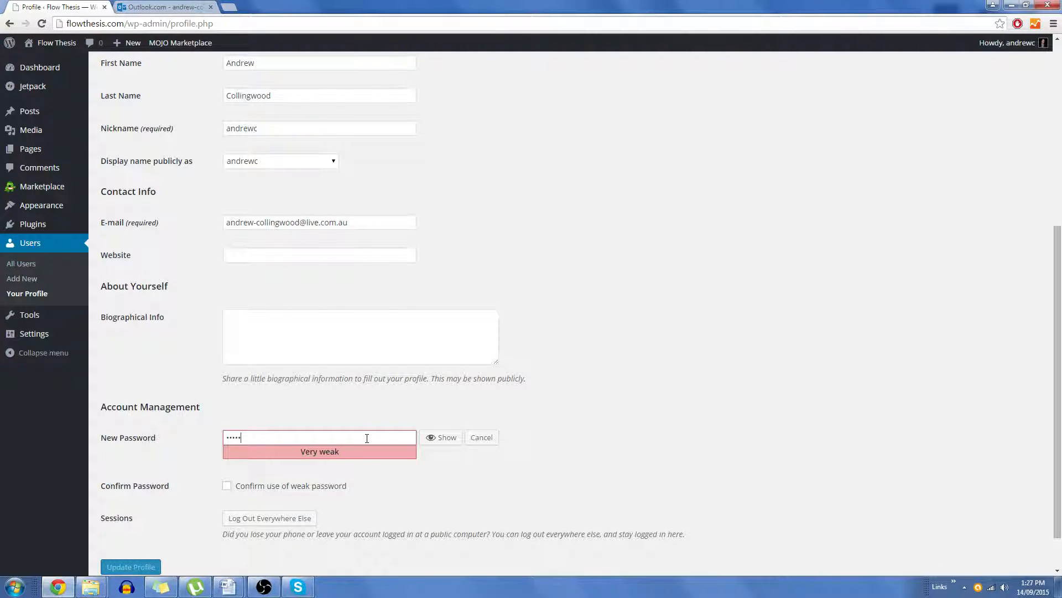
text(•••••••)
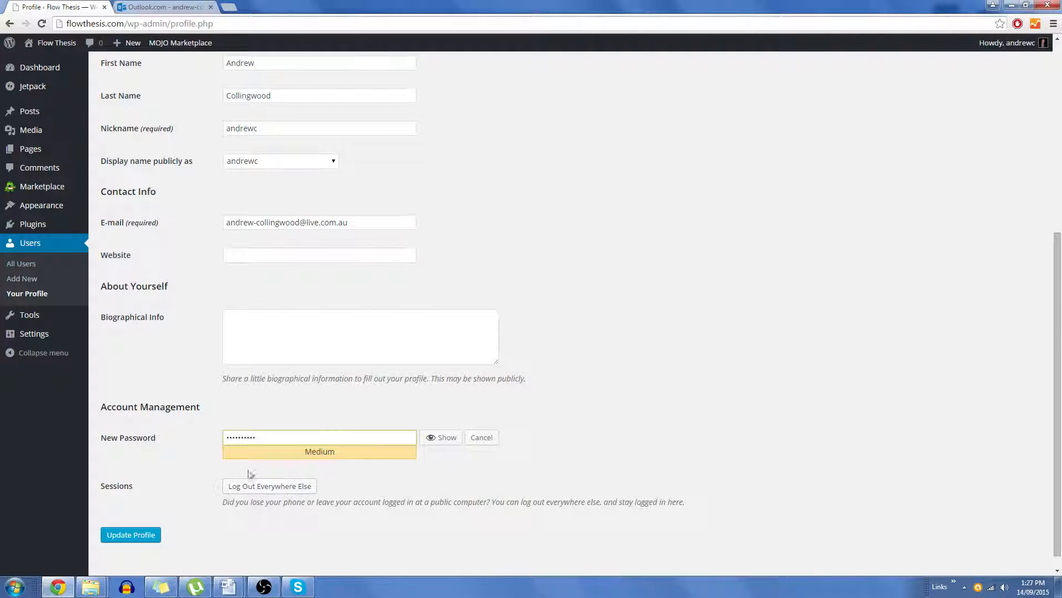
click(153, 537)
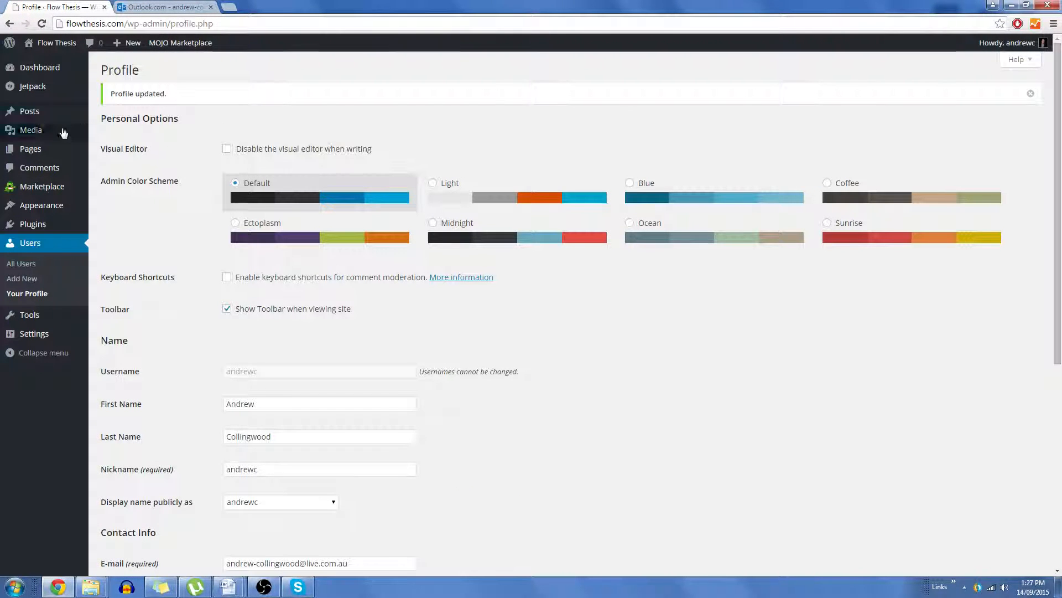
Step: Open the Themes page and view the details of the active Twenty Fifteen theme
mouse_move(56, 150)
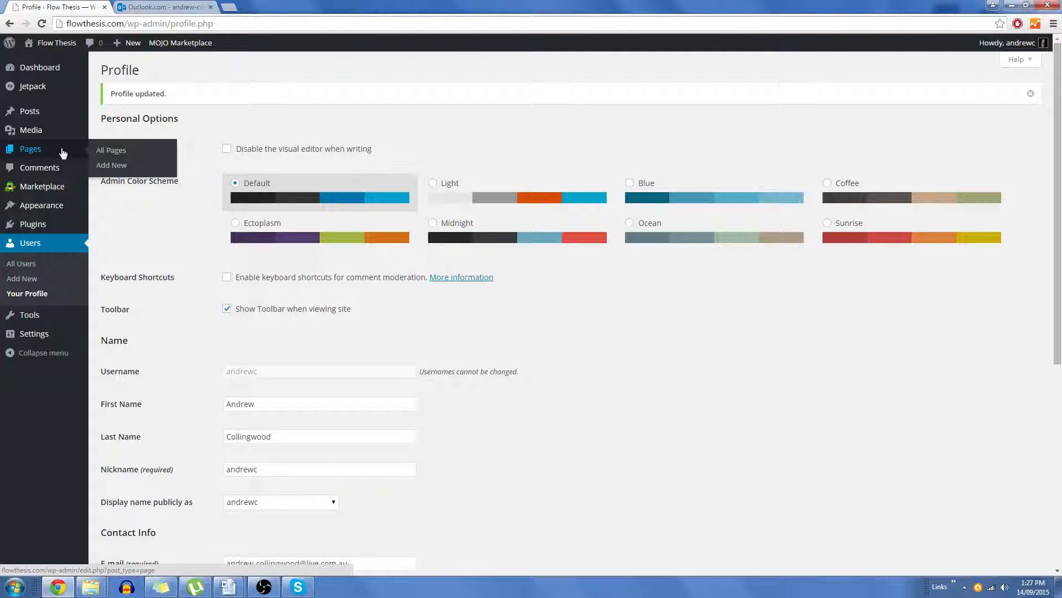
mouse_move(64, 209)
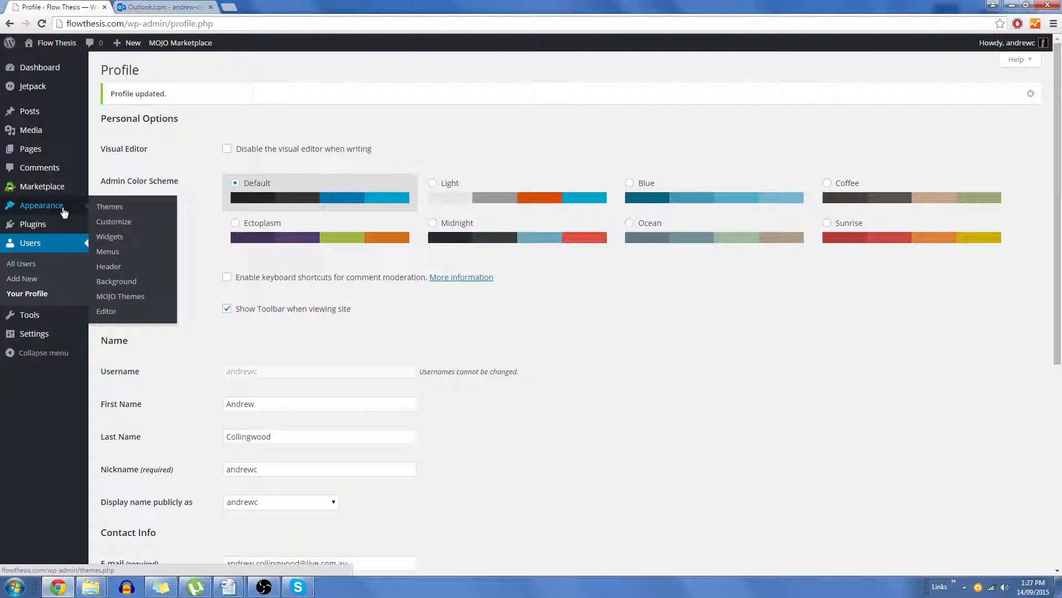
click(132, 214)
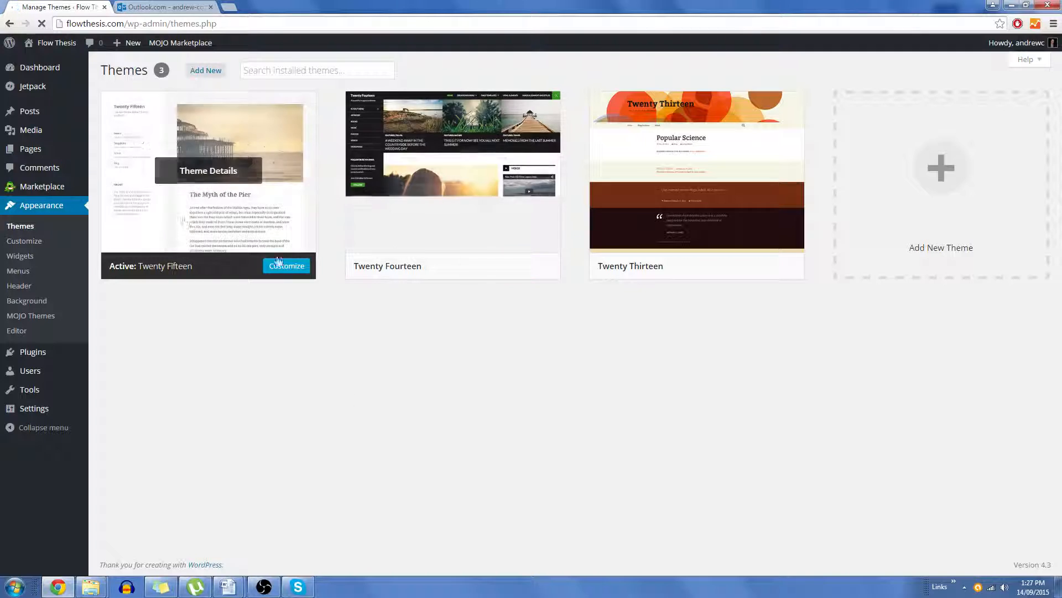
mouse_move(429, 176)
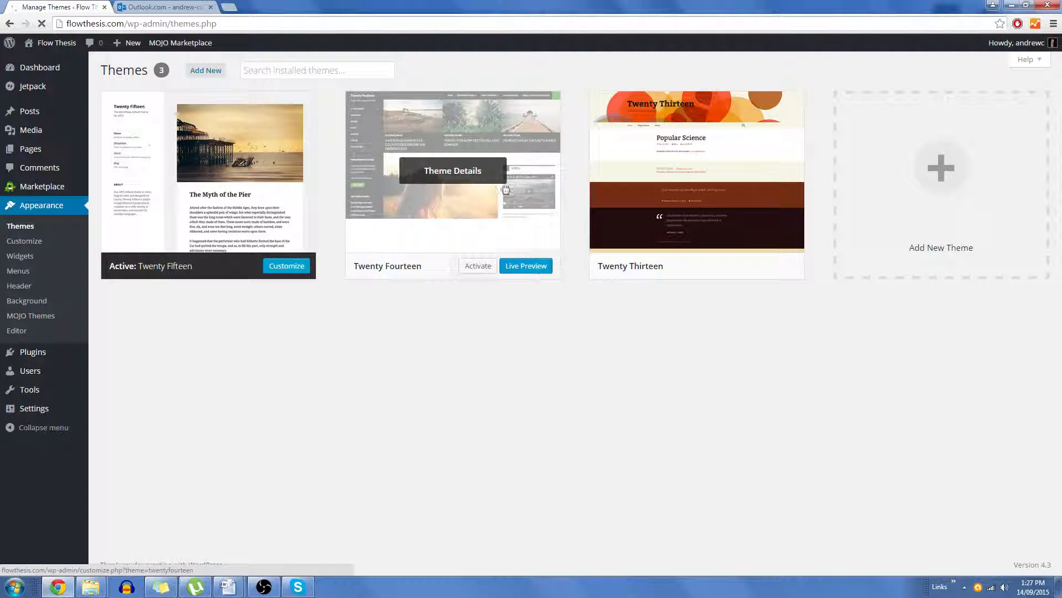
mouse_move(468, 160)
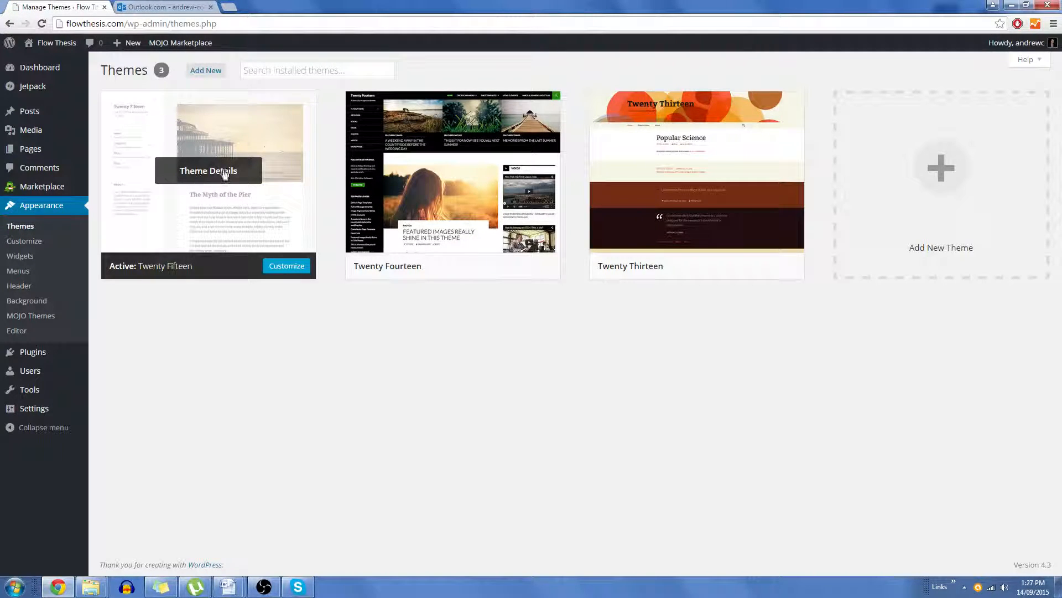
click(219, 174)
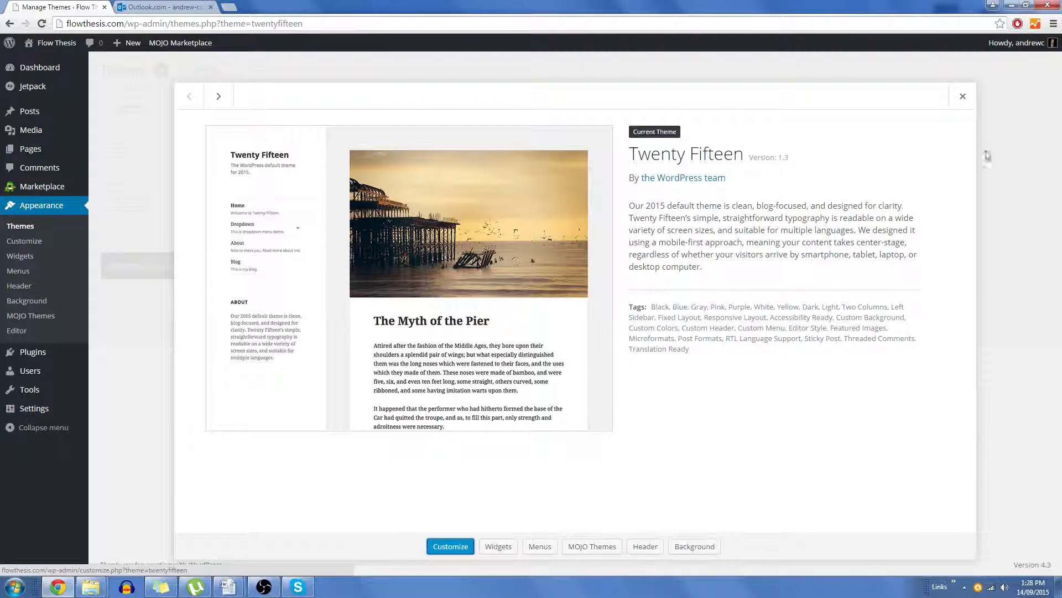
click(963, 96)
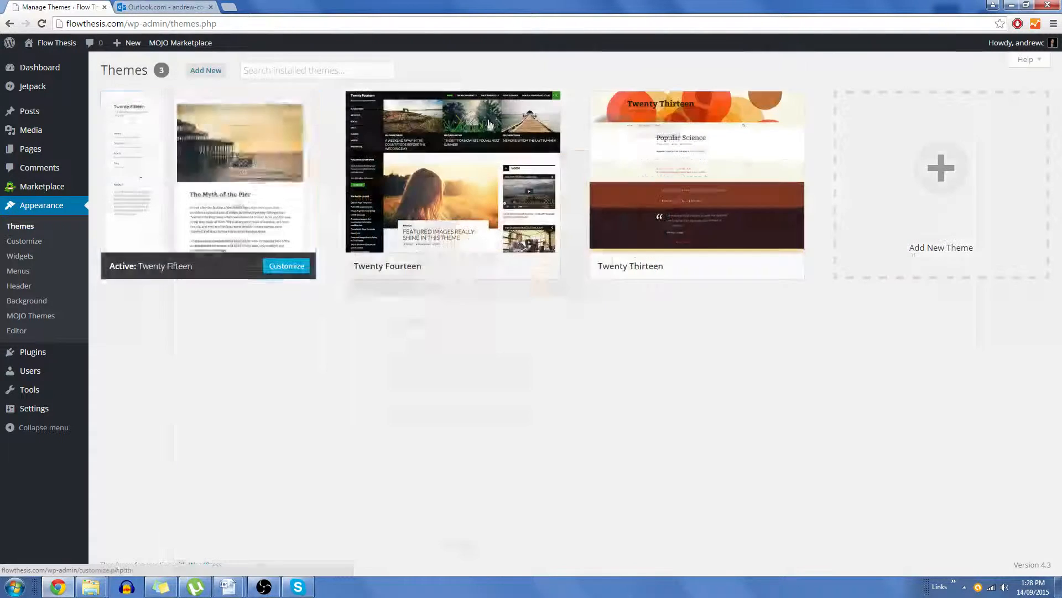
Step: Customize the active theme's Site Identity, setting the tagline to Producer from Adelaide
click(286, 269)
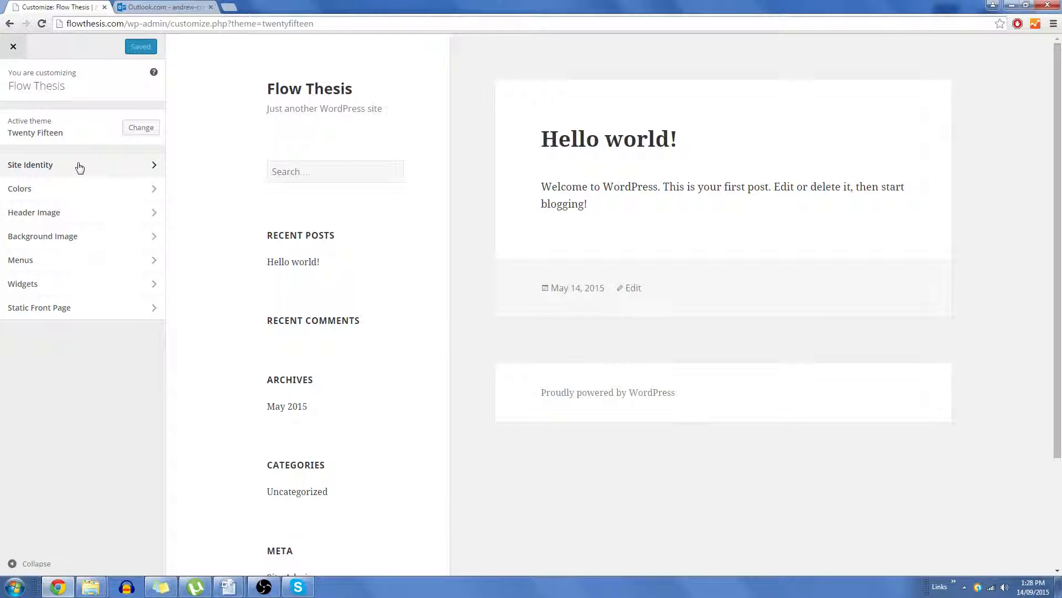
click(76, 170)
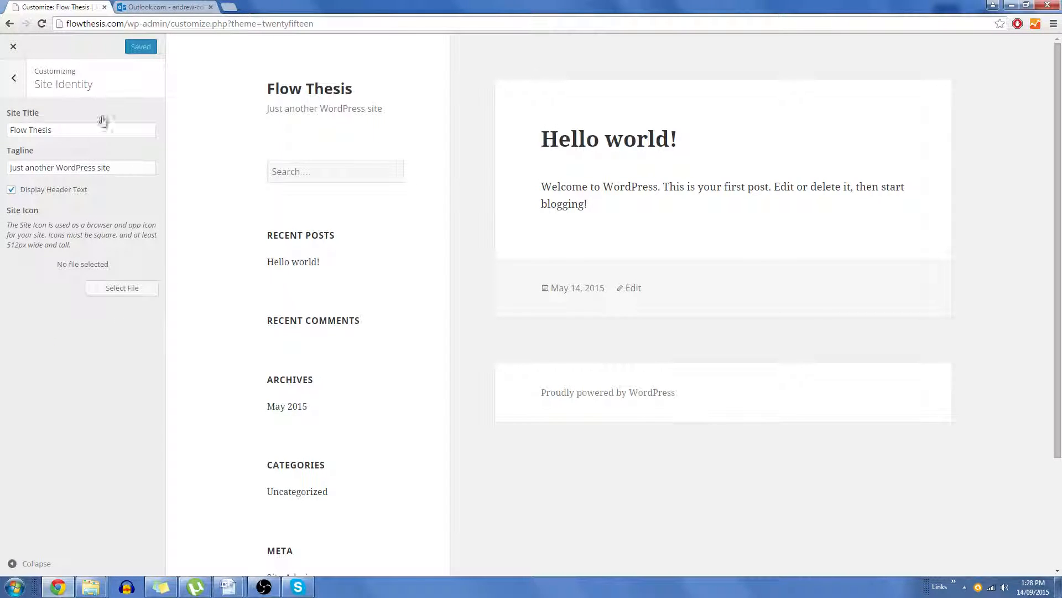
click(75, 130)
drag(114, 167, 1, 164)
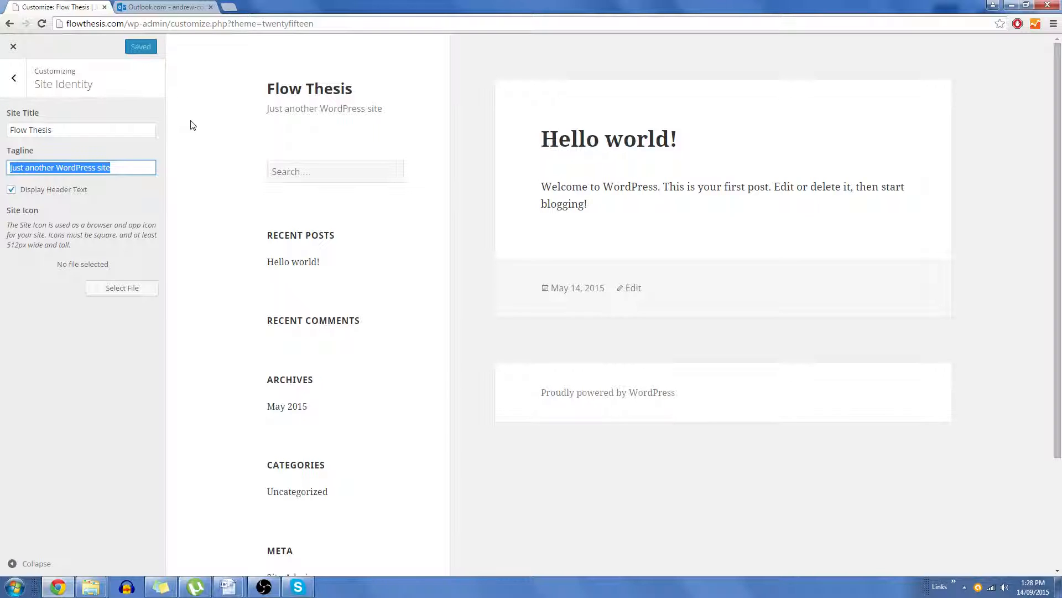
text(Produc)
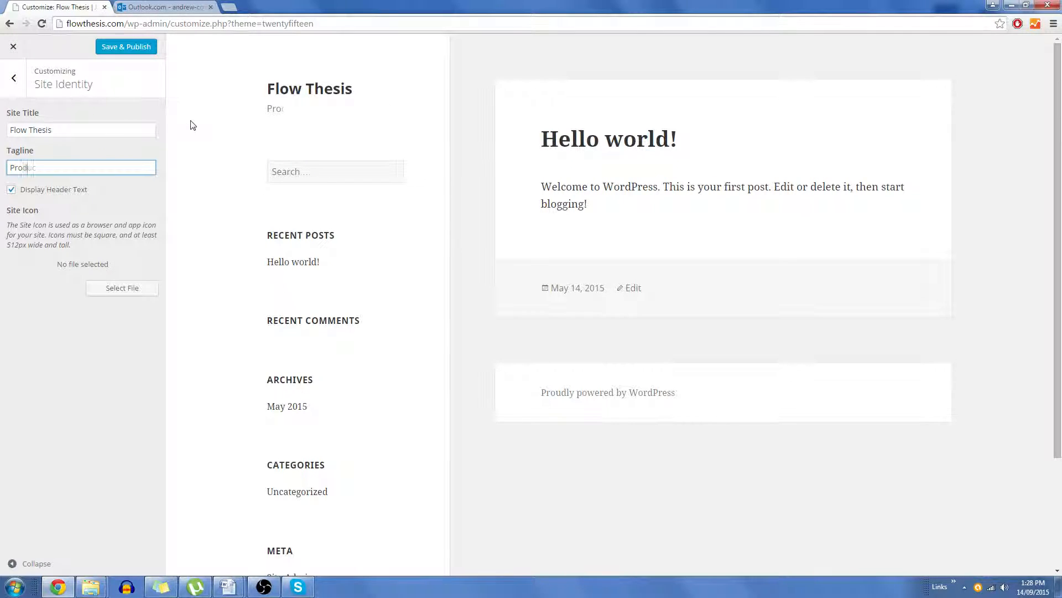
text(er from A)
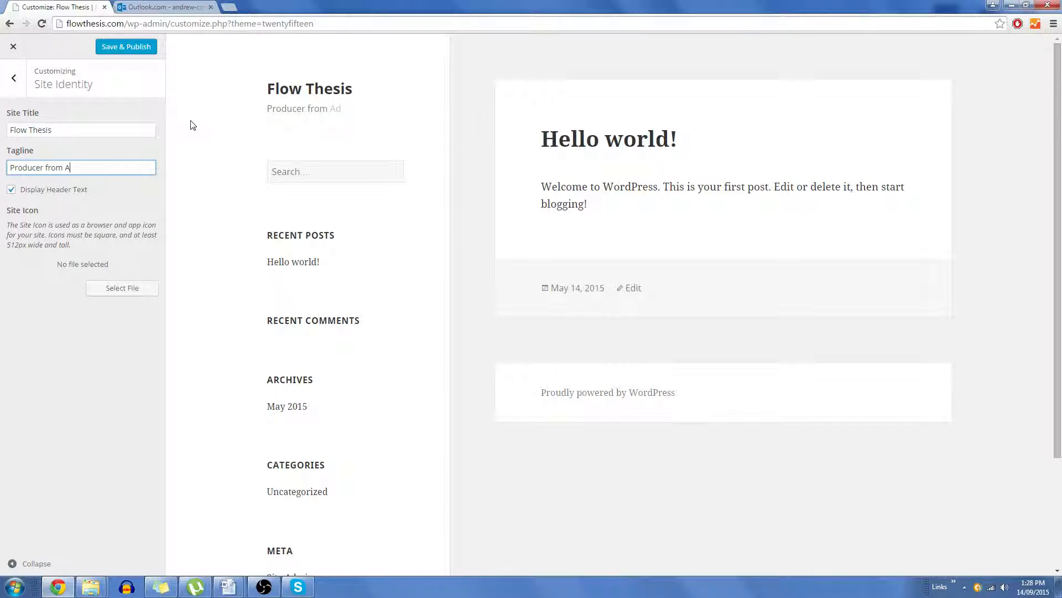
text(delaiude)
key(BackSpace)
text(de)
click(133, 202)
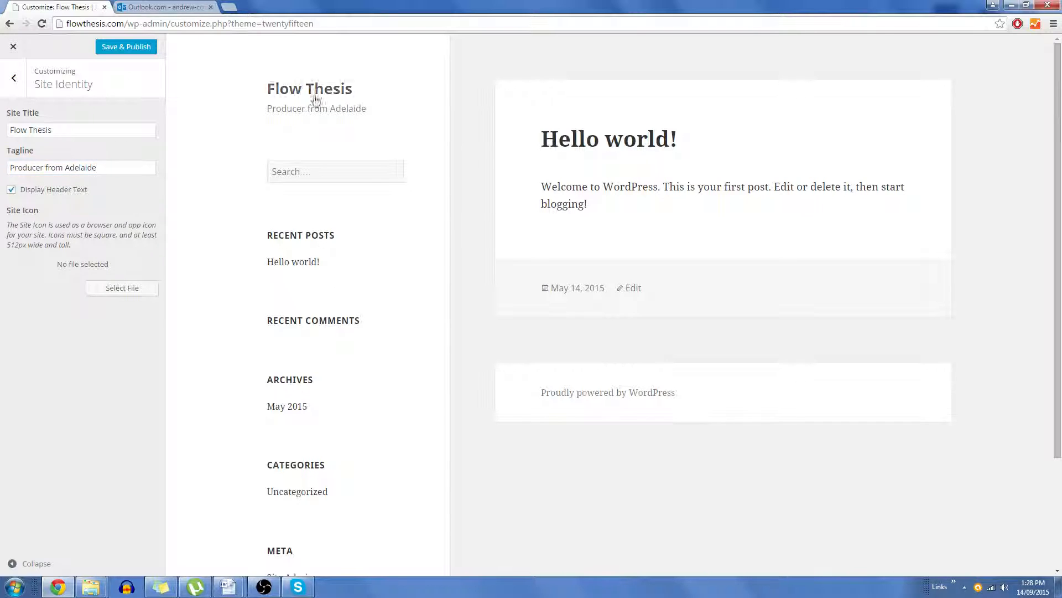
Step: Upload flow thesis logo orange.jpg from the Flow Thesis folder on drive D and select it as the site icon
click(114, 290)
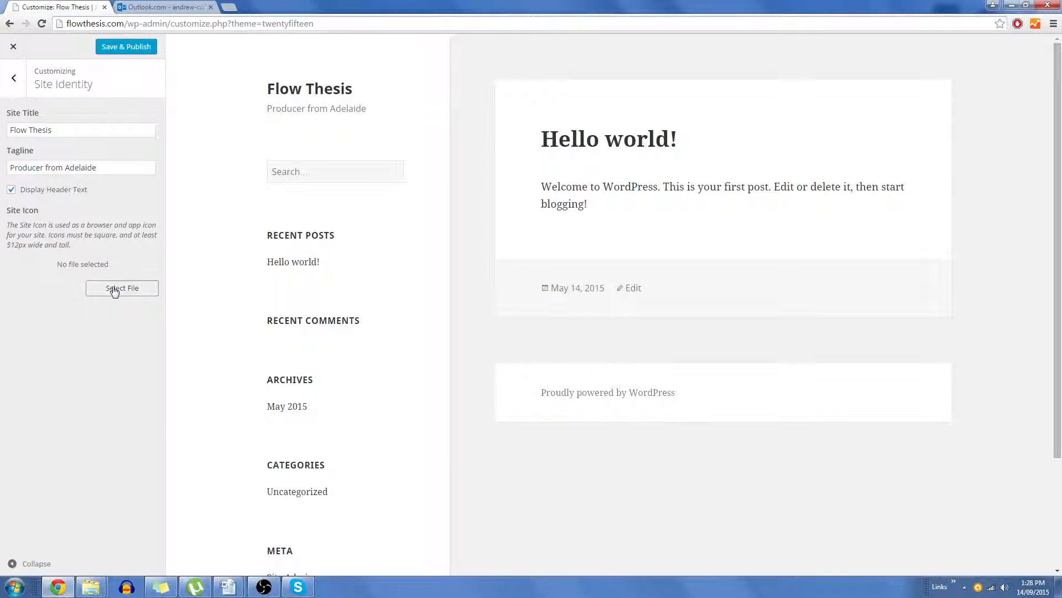
click(554, 284)
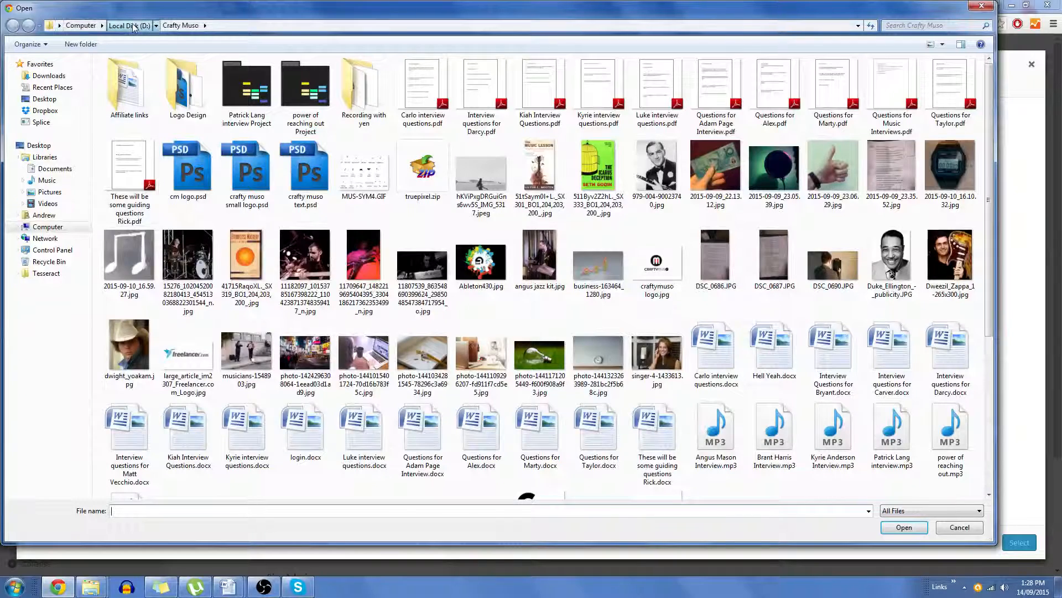
click(143, 26)
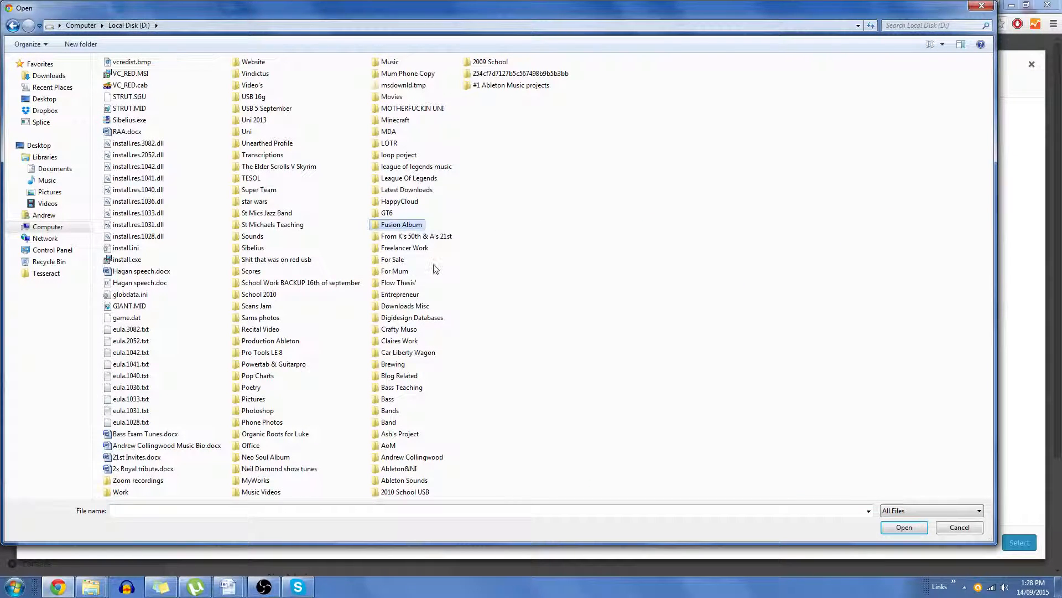
double_click(400, 285)
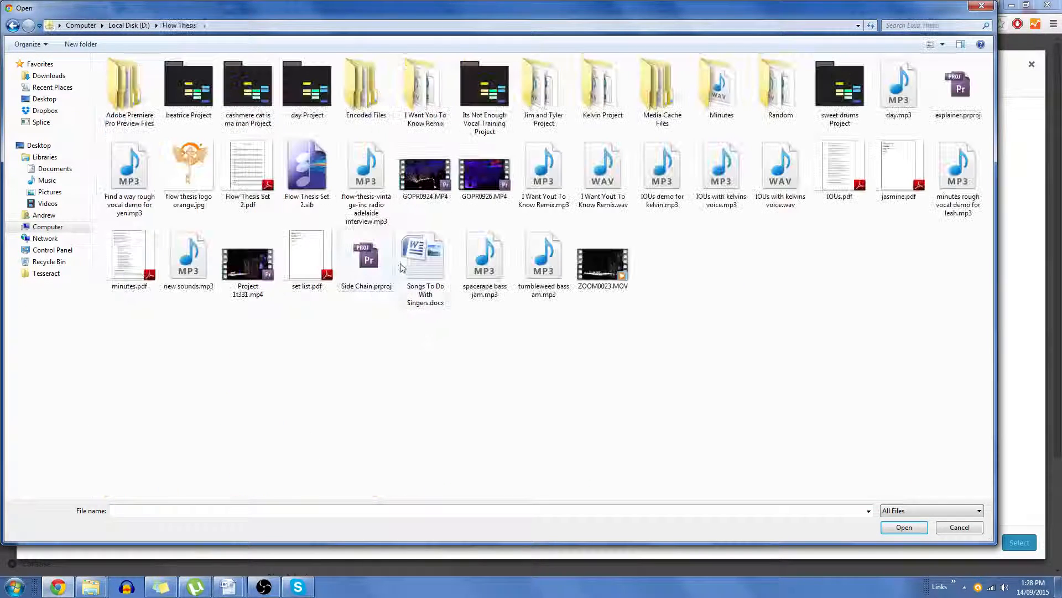
double_click(189, 166)
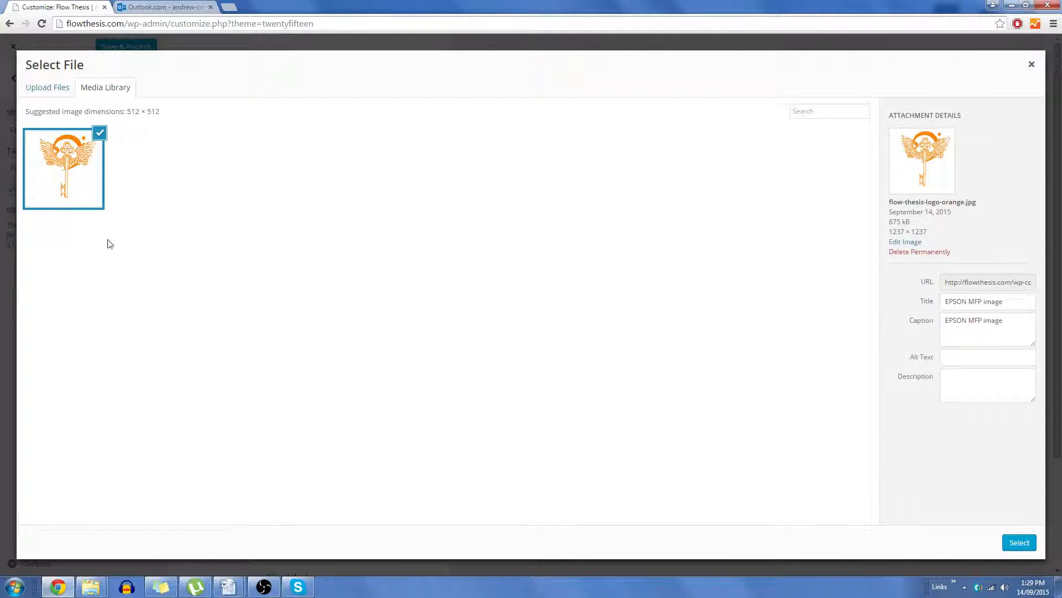
click(1017, 542)
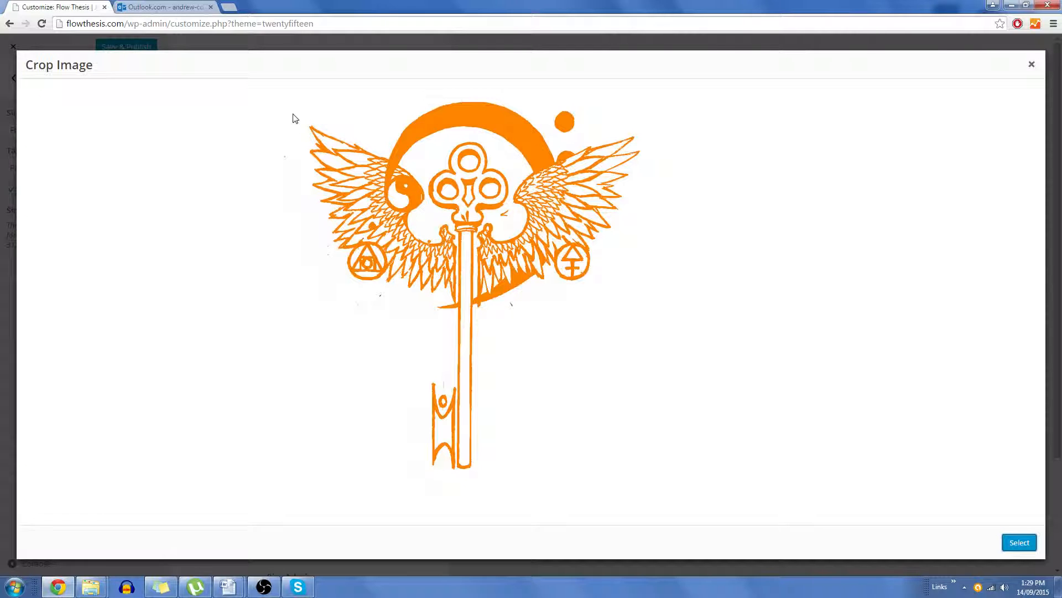
Step: Adjust the square crop area around the key logo and crop the site icon image
drag(303, 118, 381, 165)
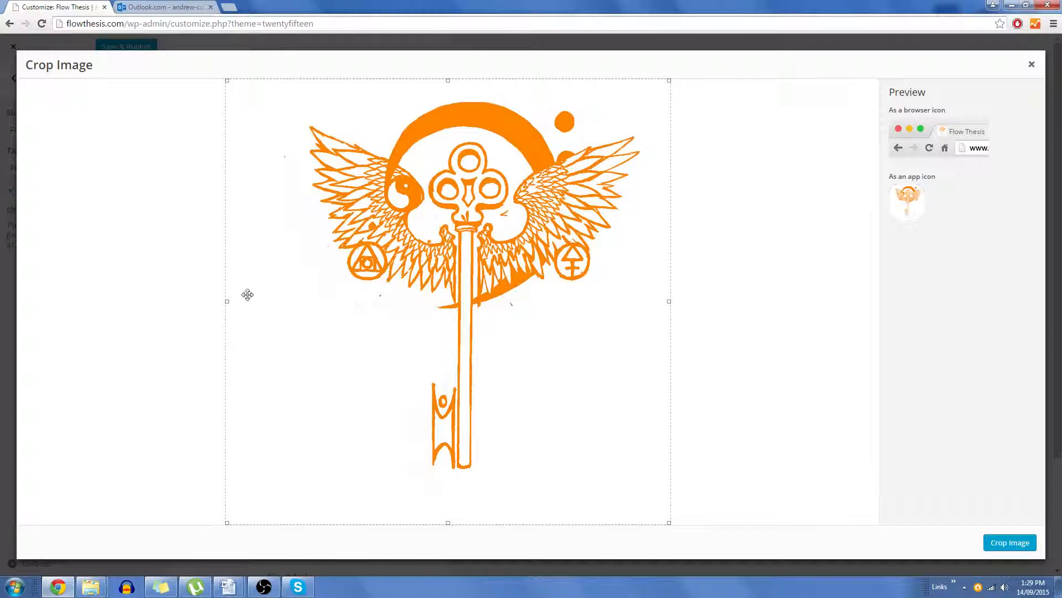
drag(227, 301, 255, 298)
mouse_move(265, 299)
mouse_down()
mouse_move(294, 297)
mouse_move(263, 294)
mouse_up()
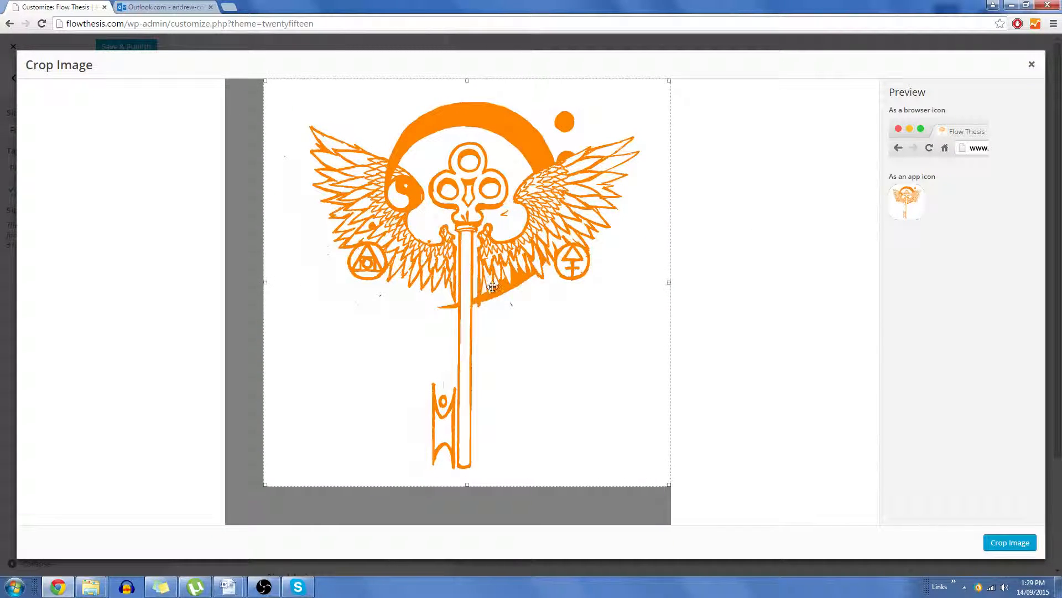
click(1029, 545)
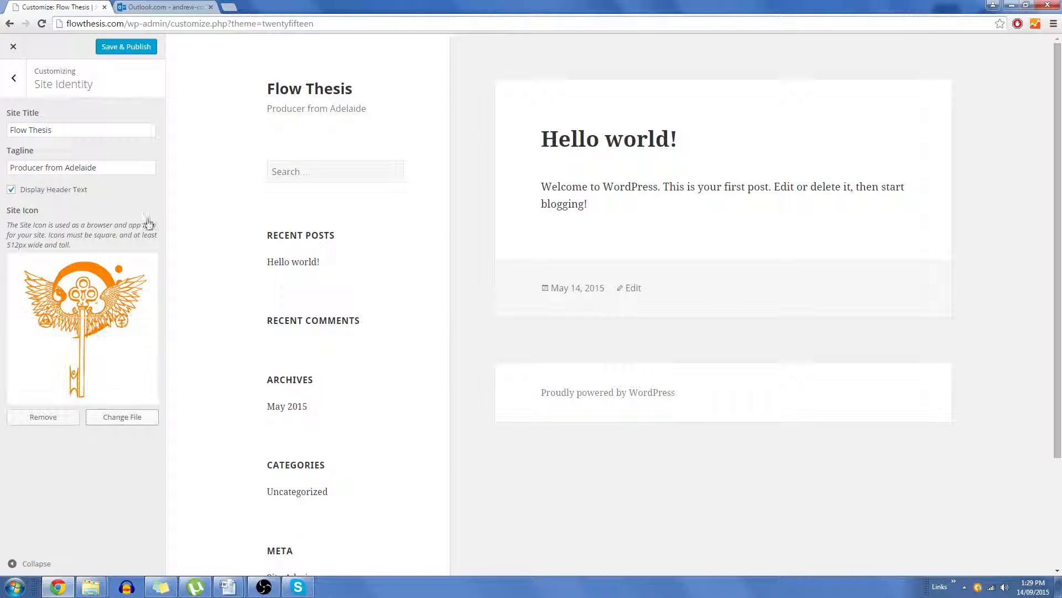
Step: Set the header and sidebar text color to the orange swatch #dd9933 in the Colors section
click(15, 88)
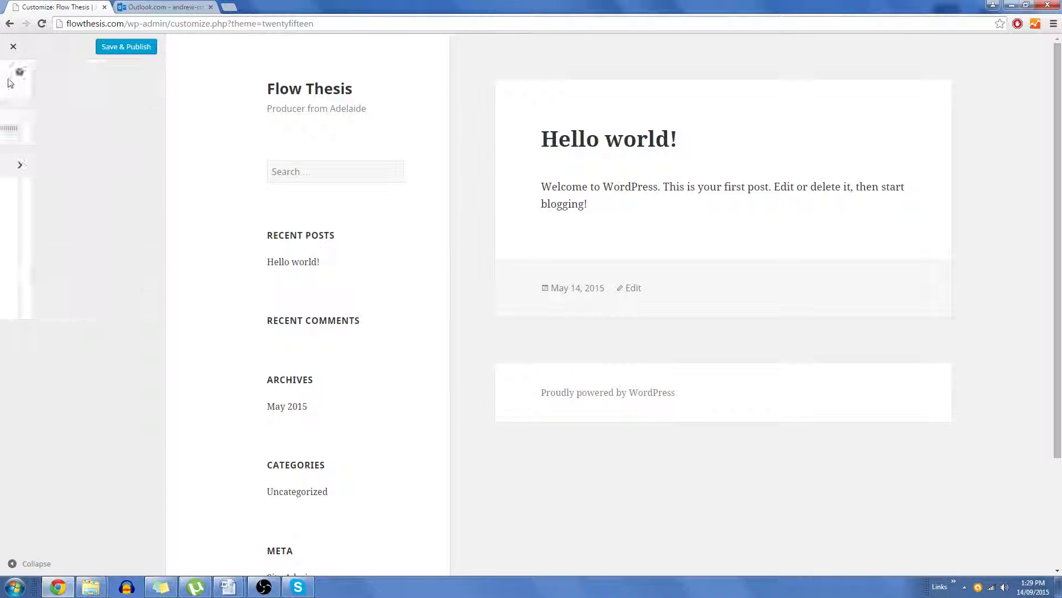
click(109, 191)
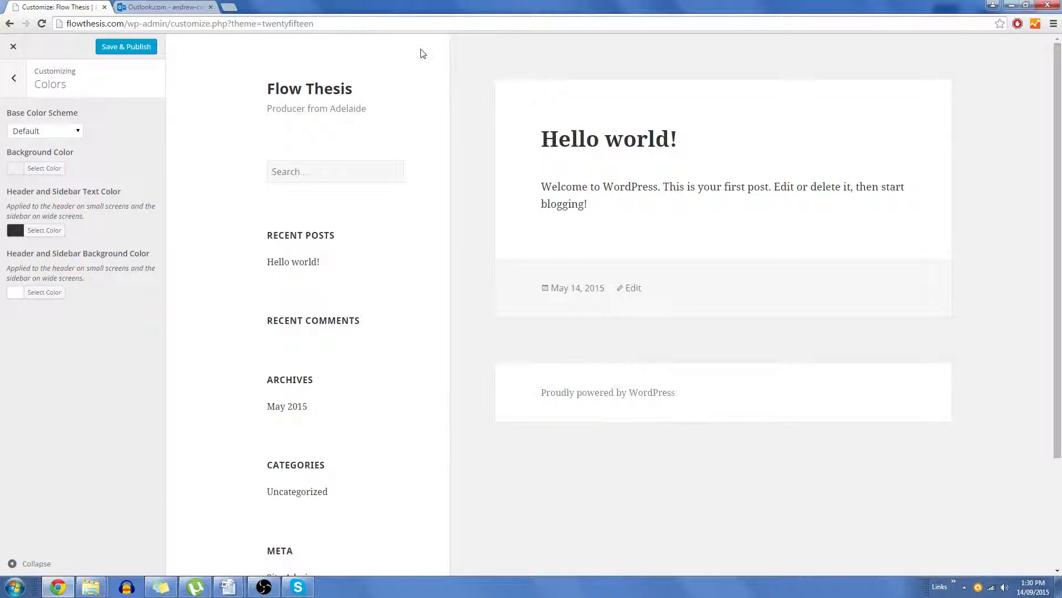
click(58, 232)
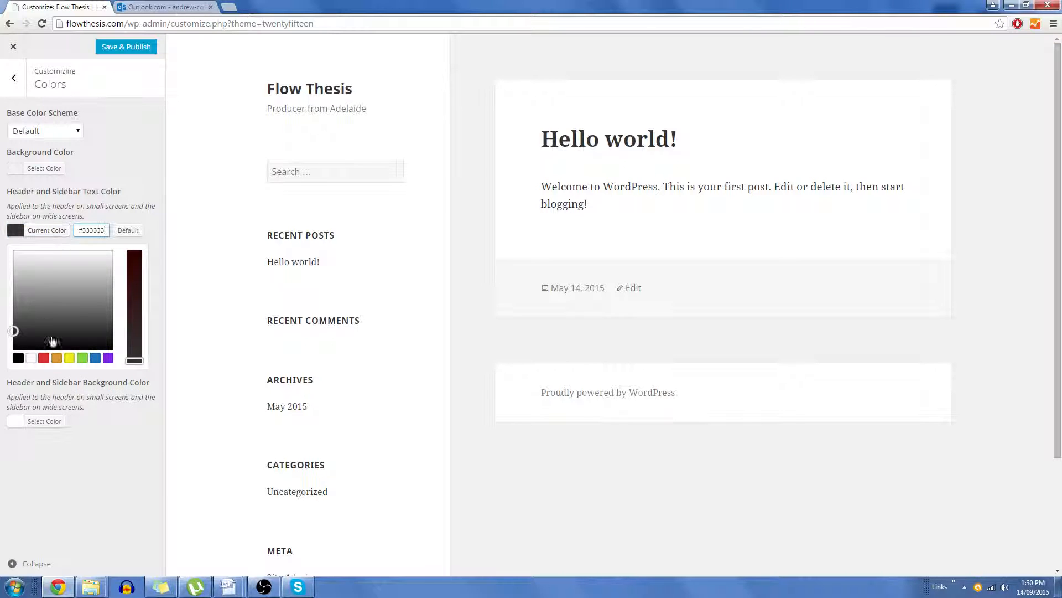
click(57, 358)
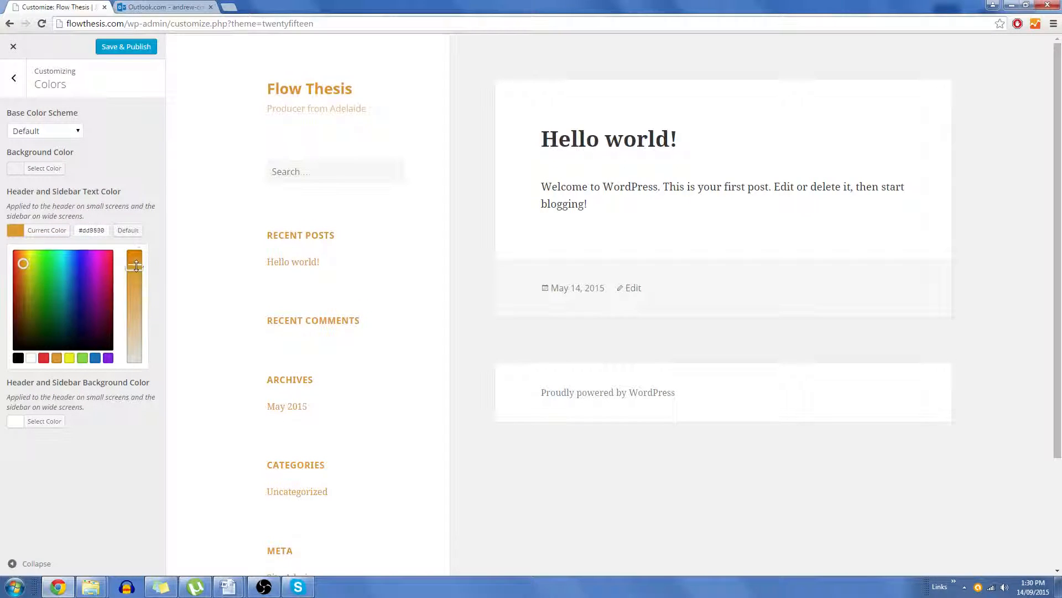
Step: Adjust the header and sidebar text color to a brighter orange, #efa104, and close the color picker
mouse_move(136, 265)
mouse_down()
mouse_move(136, 255)
mouse_move(139, 272)
mouse_up()
drag(23, 262, 21, 257)
drag(141, 267, 143, 257)
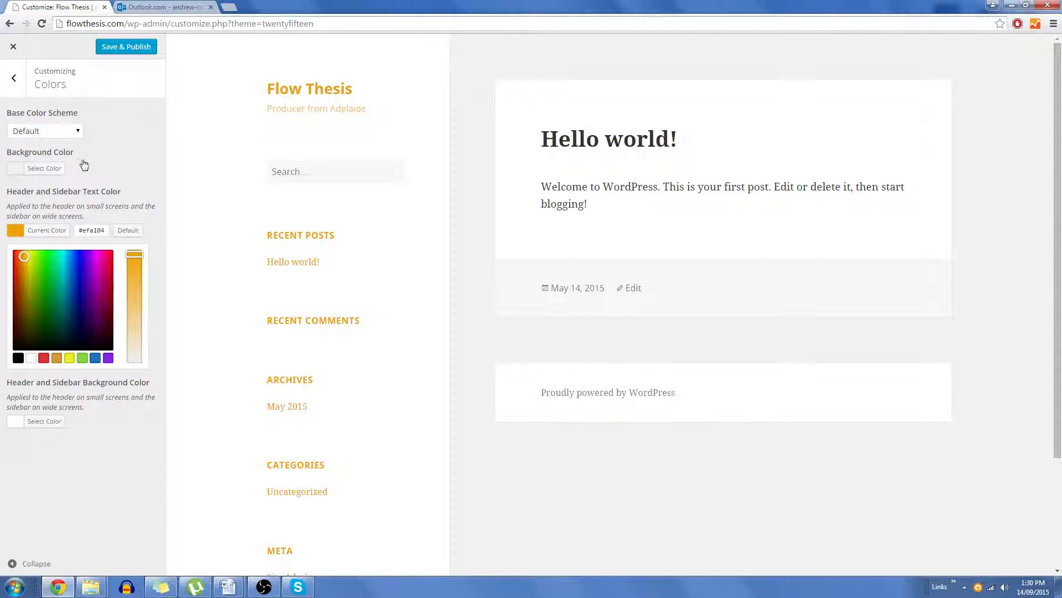
click(133, 163)
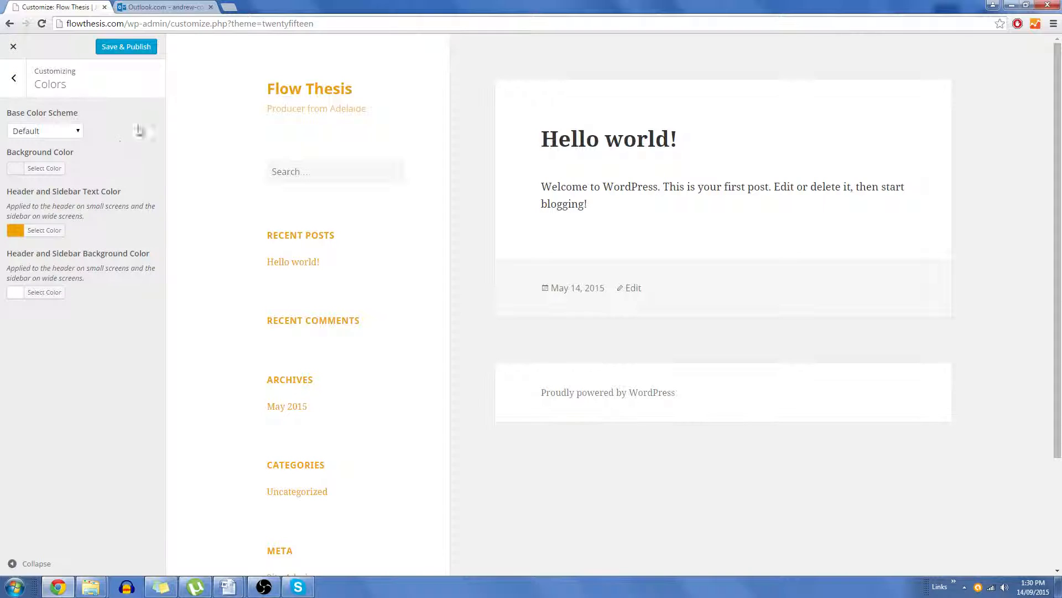
Step: Save and publish the theme customizations, then close the Customizer
click(66, 132)
click(113, 132)
click(129, 55)
click(14, 46)
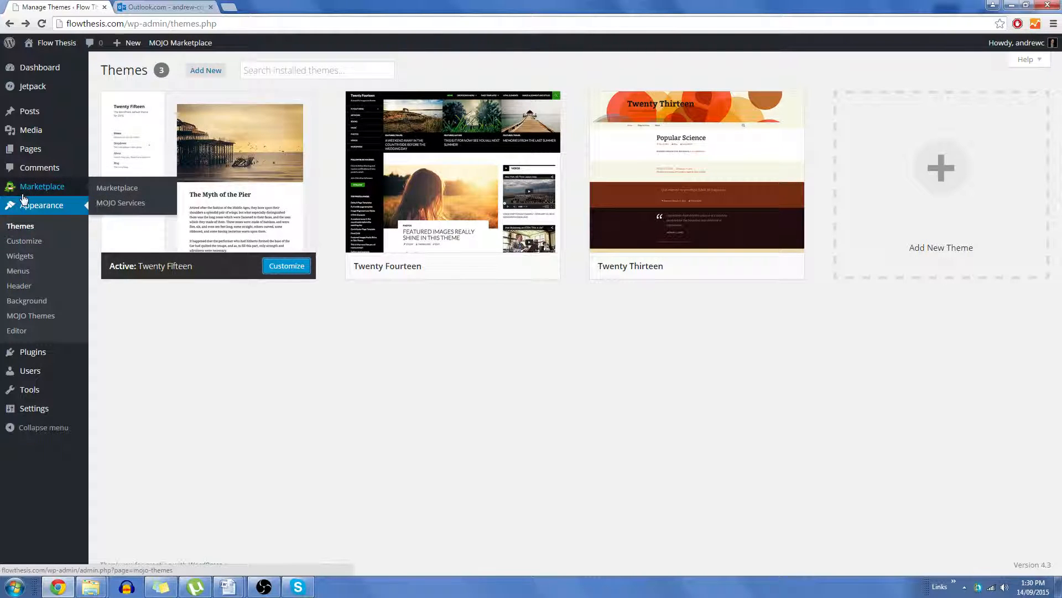
Step: Select all five installed plugins and deactivate them with the Deactivate bulk action
click(29, 354)
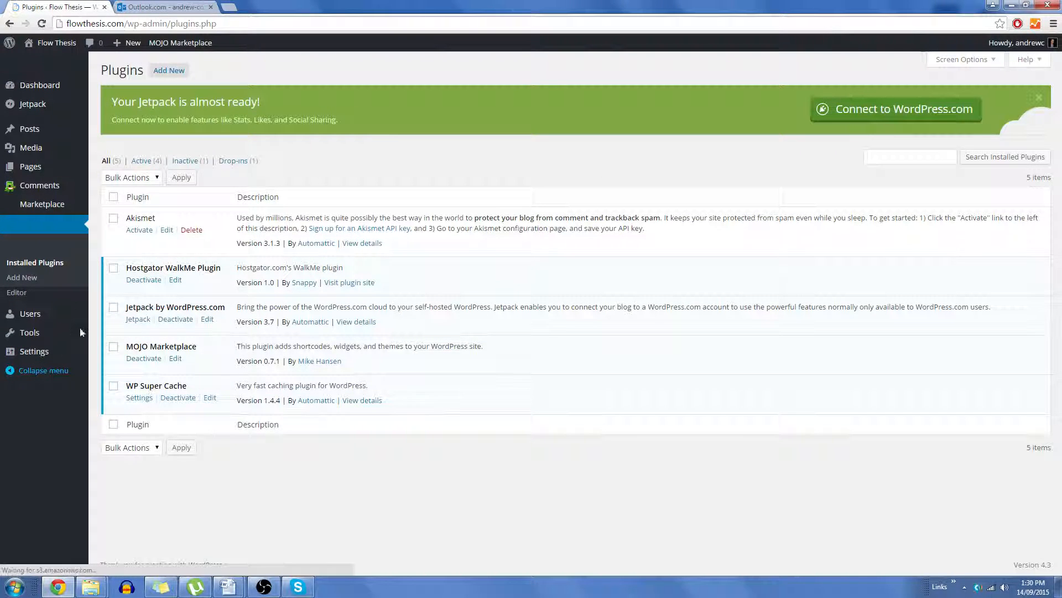
mouse_move(35, 334)
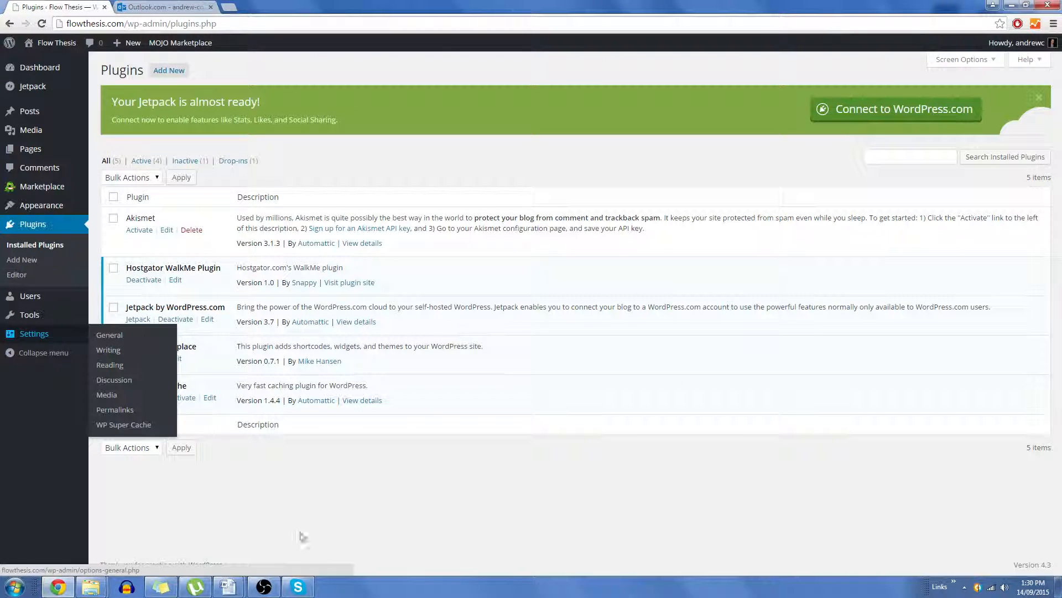
click(264, 587)
click(264, 587)
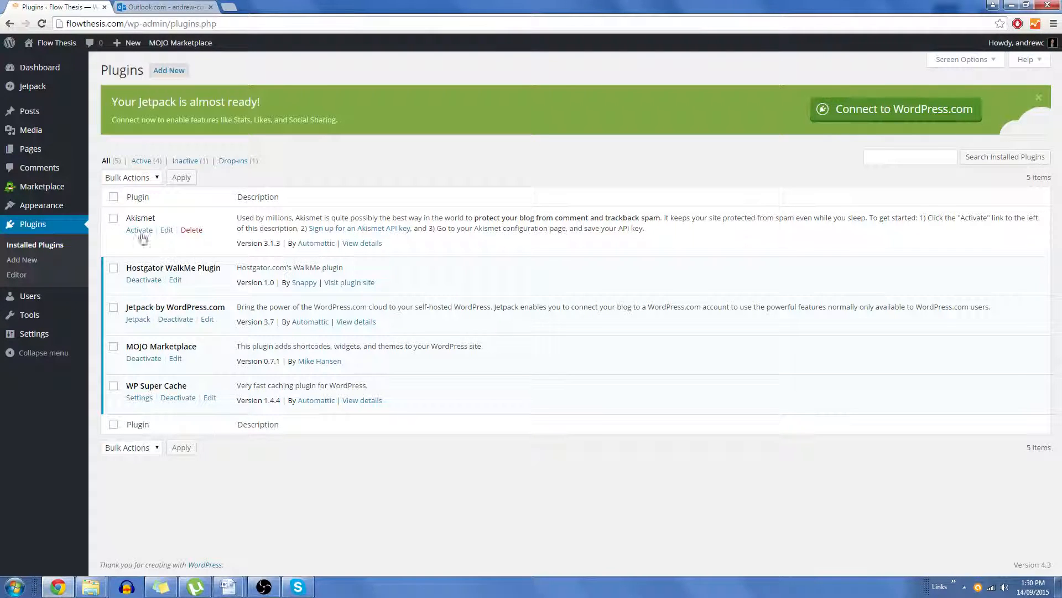
click(114, 219)
click(114, 268)
click(114, 307)
click(114, 347)
click(151, 177)
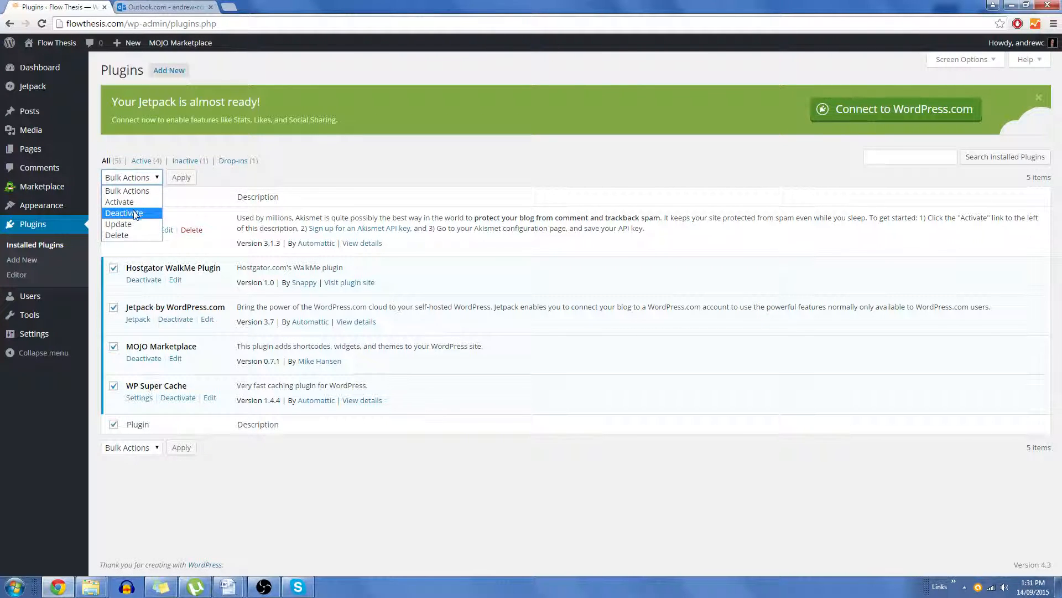
click(135, 213)
click(181, 177)
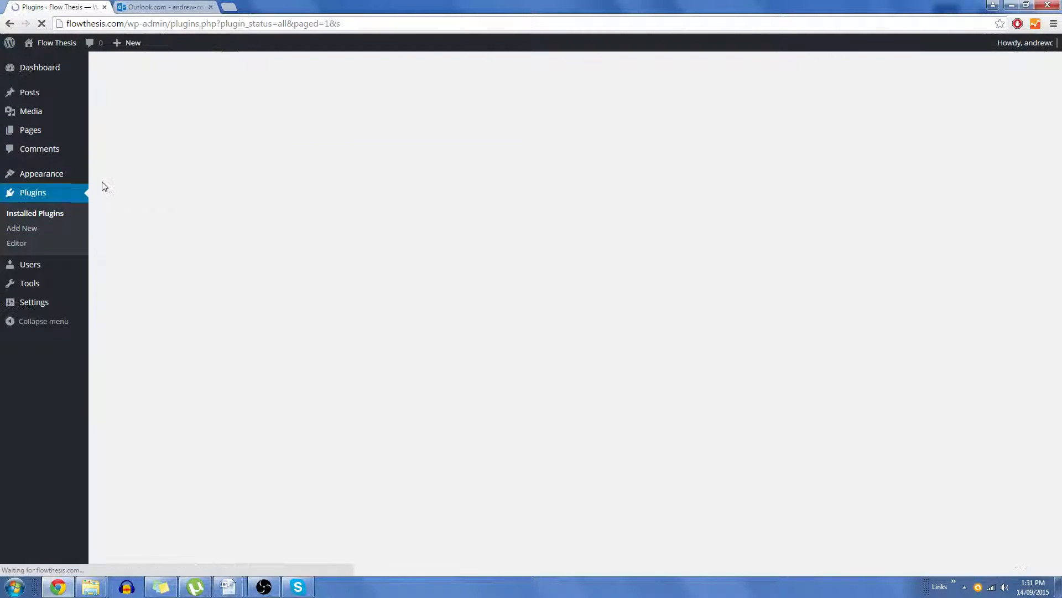
Step: Select all plugins and delete them with the Delete bulk action, confirming deletion of their files and data
click(114, 163)
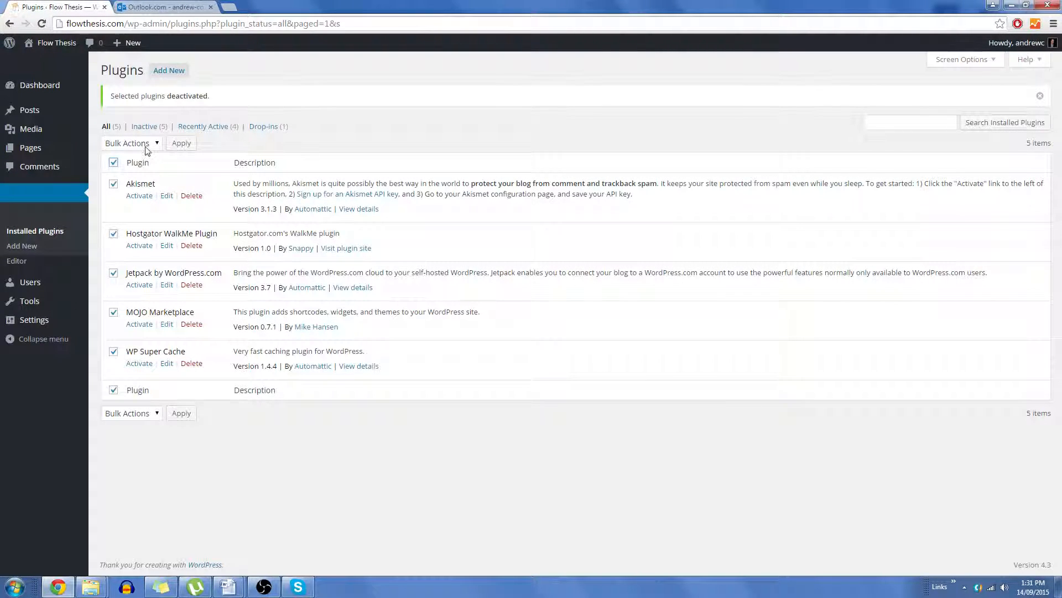
click(145, 145)
click(118, 200)
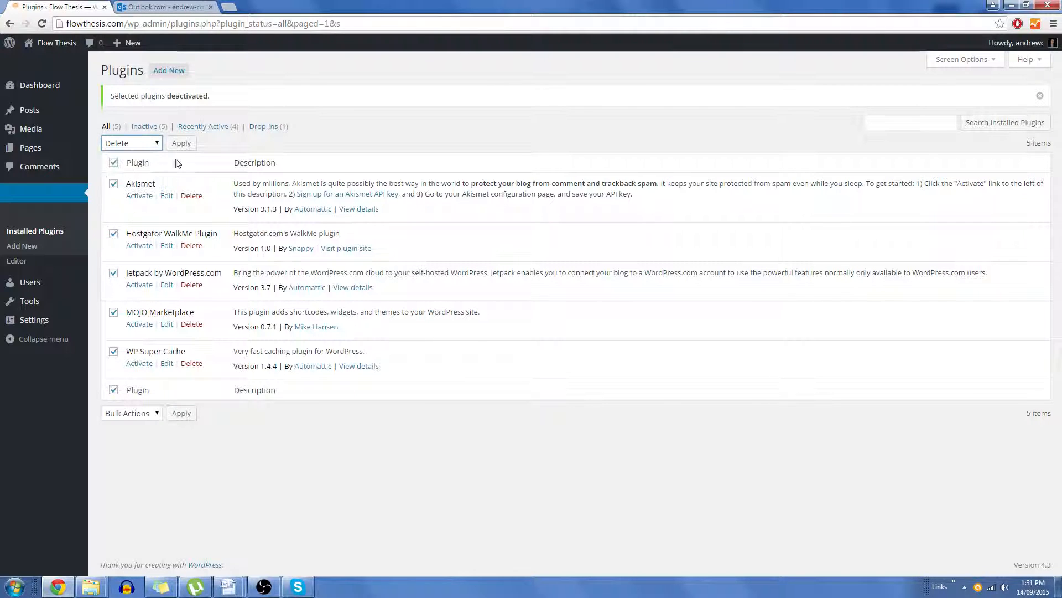
click(183, 145)
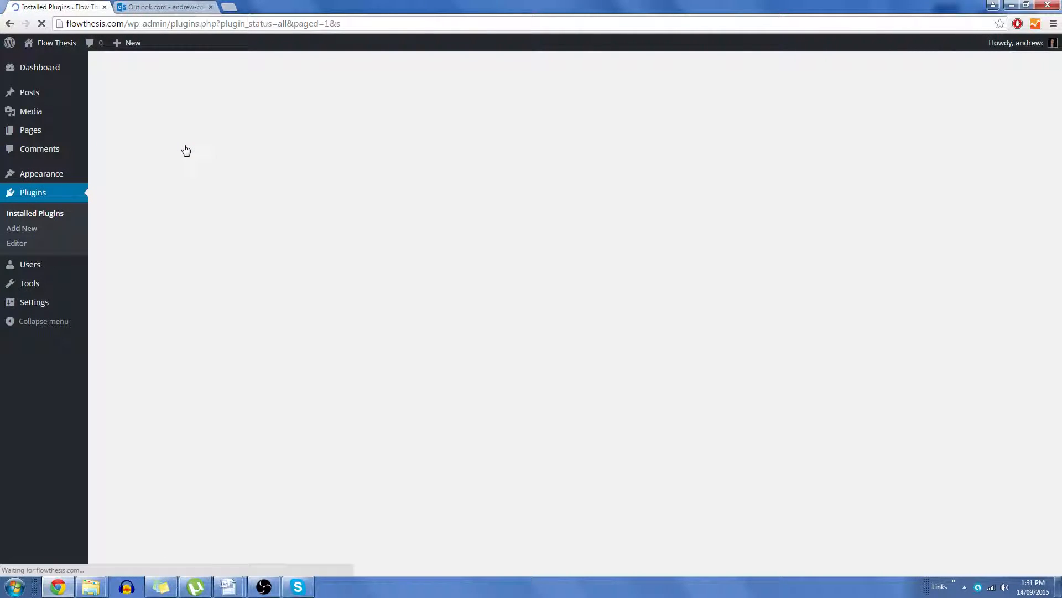
click(181, 207)
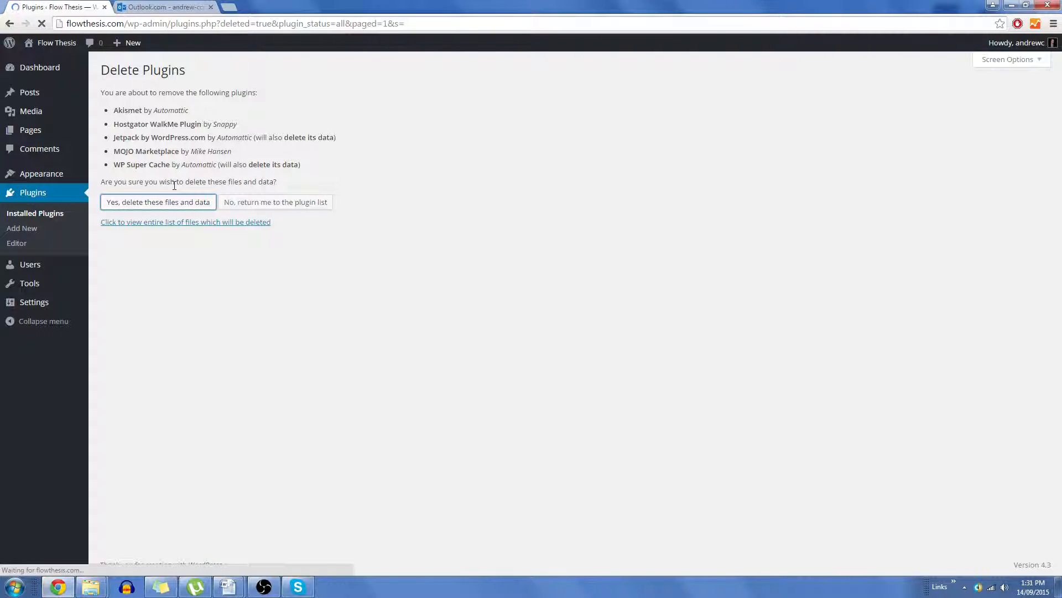
Step: Search the plugin directory for facebook comments
click(182, 75)
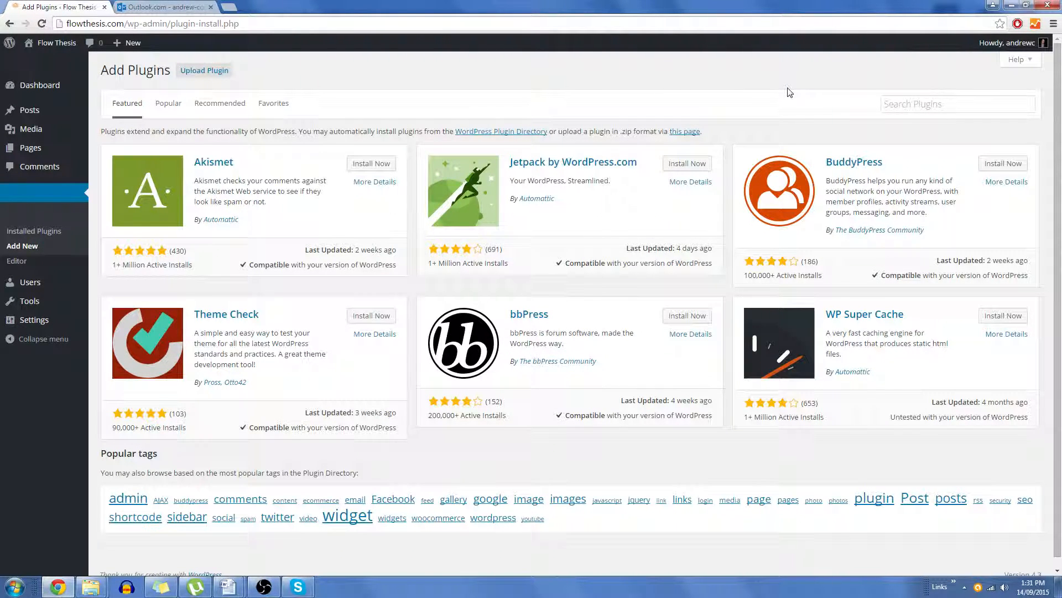
click(930, 105)
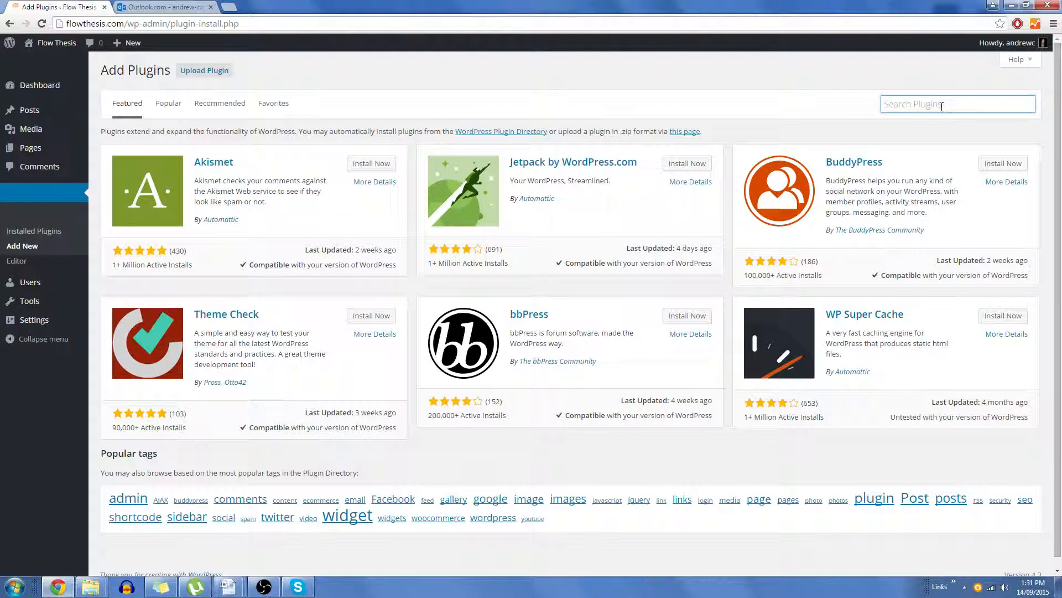
text(fac)
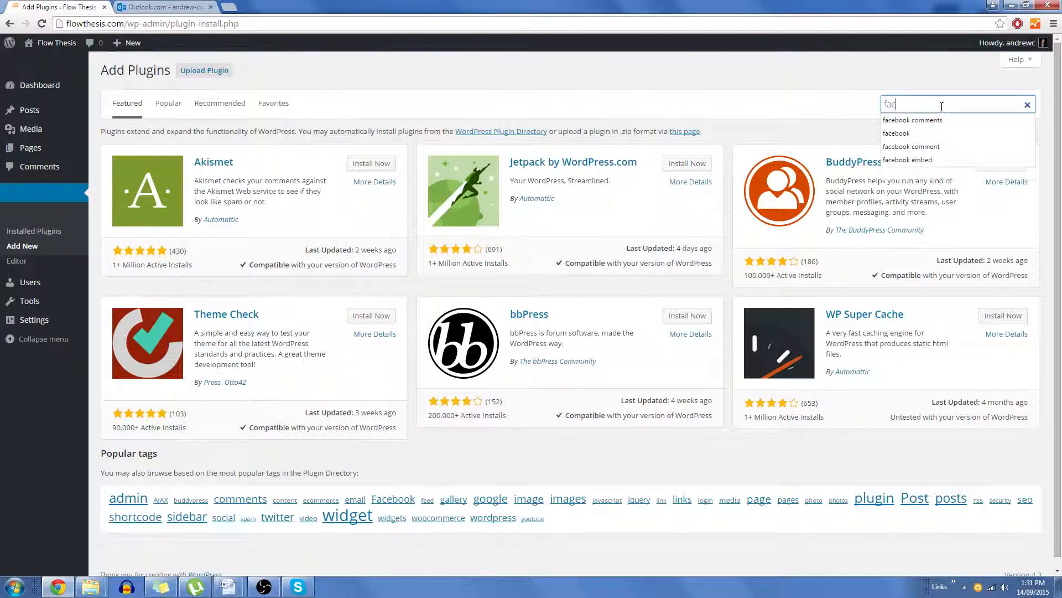
text(ebook)
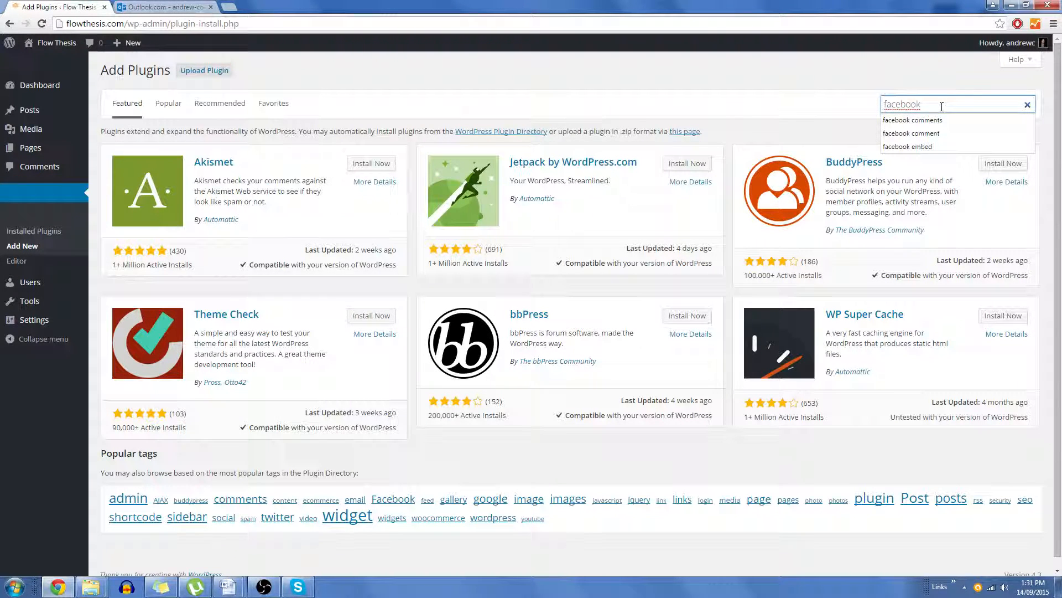
key(Down)
key(Return)
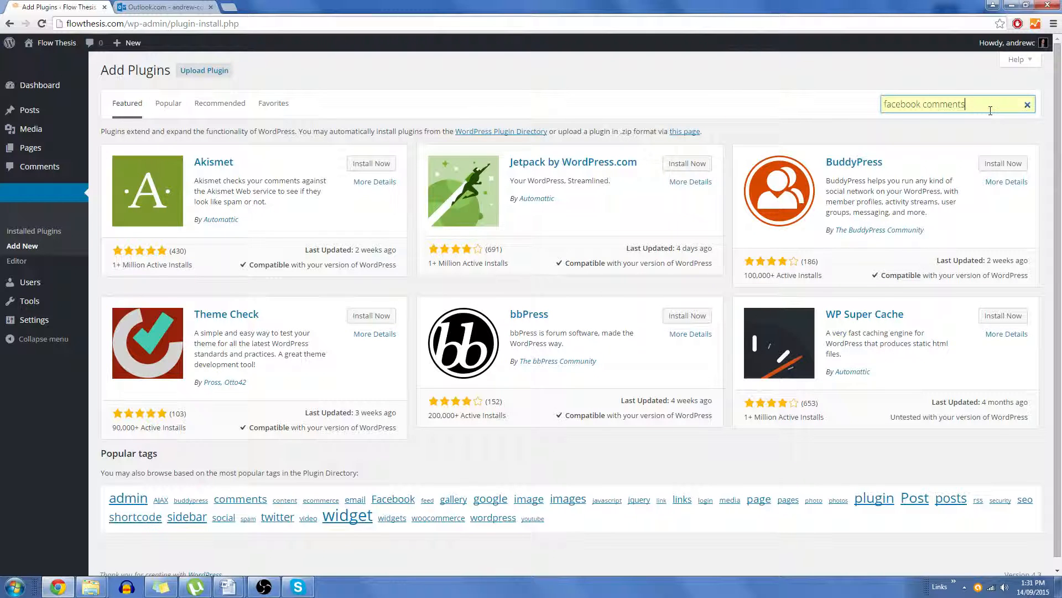
Step: Install and activate the Facebook Comments plugin
click(991, 111)
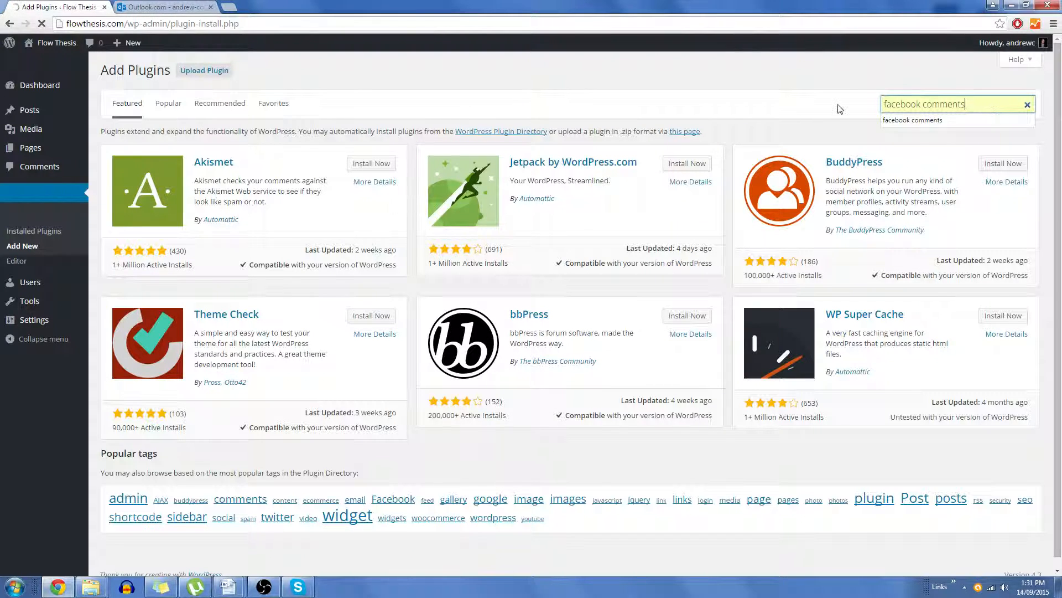
key(Down)
key(Return)
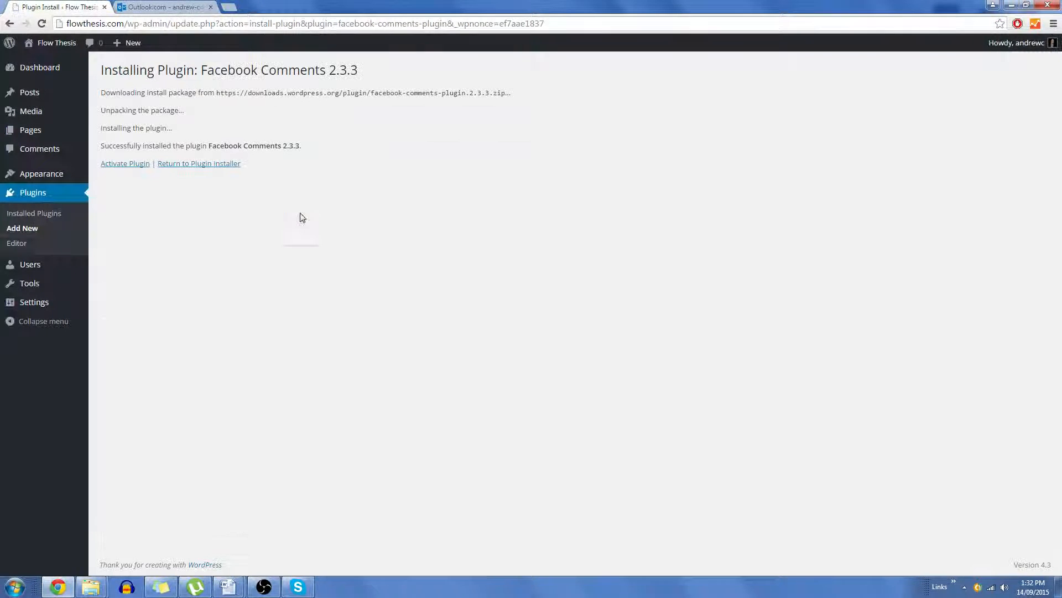
click(132, 167)
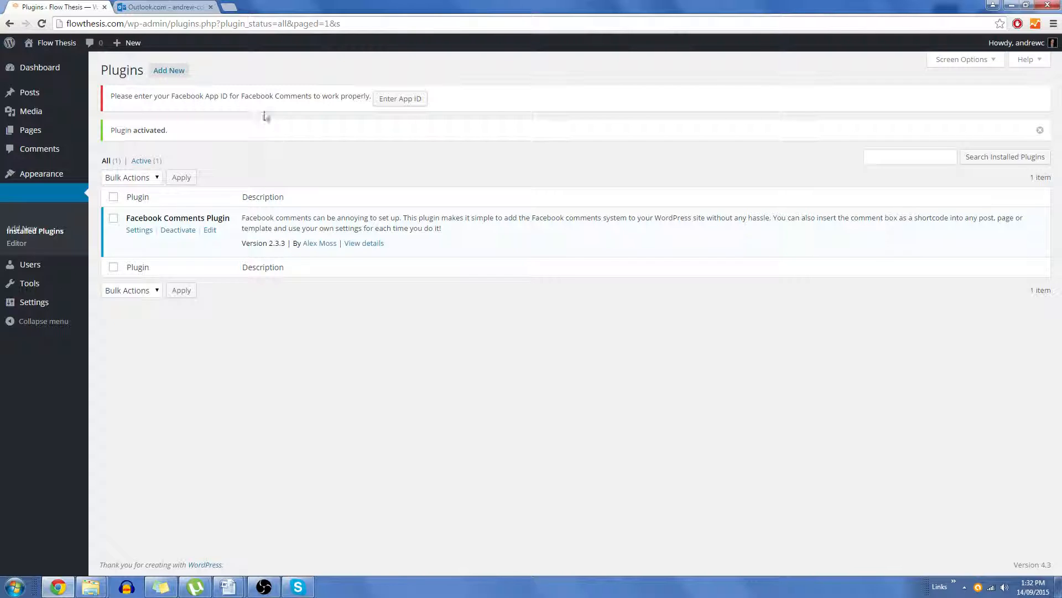
drag(184, 96, 223, 99)
click(234, 105)
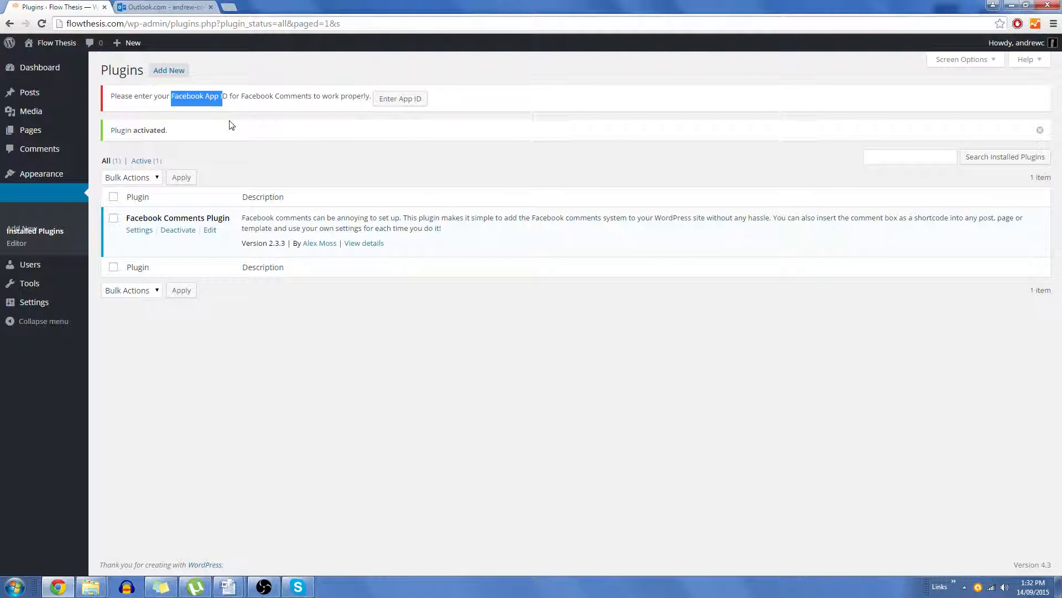
click(286, 133)
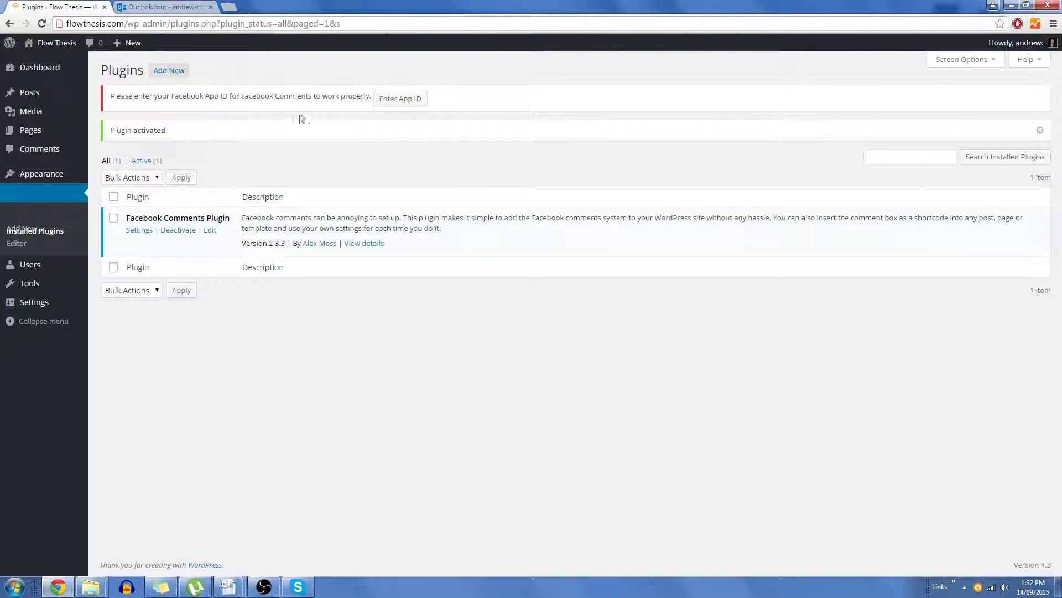
click(898, 158)
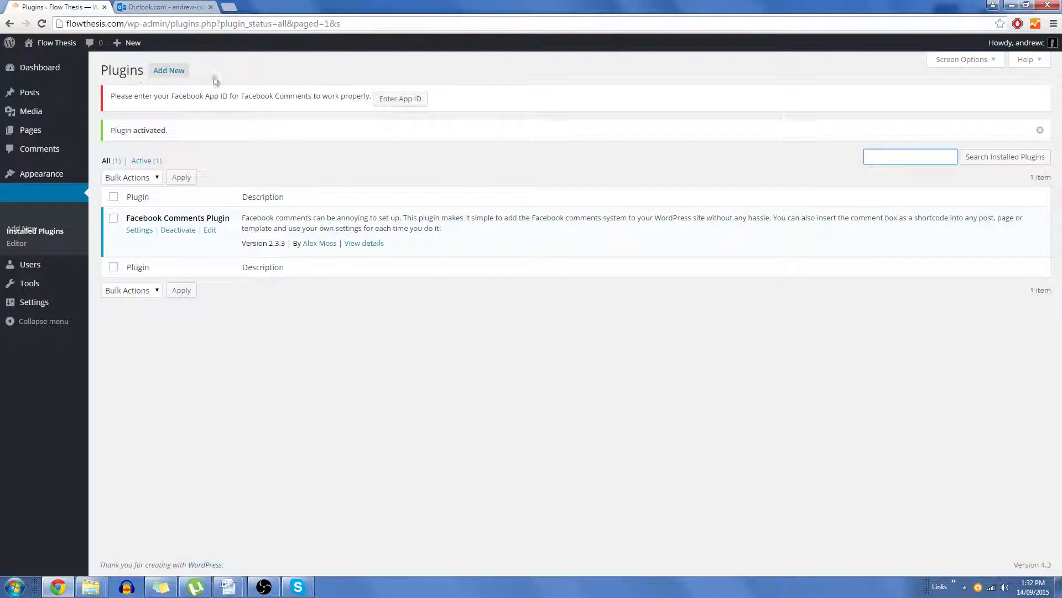
Step: Search the plugin directory for contact form 7, then install and activate Contact Form 7
click(169, 70)
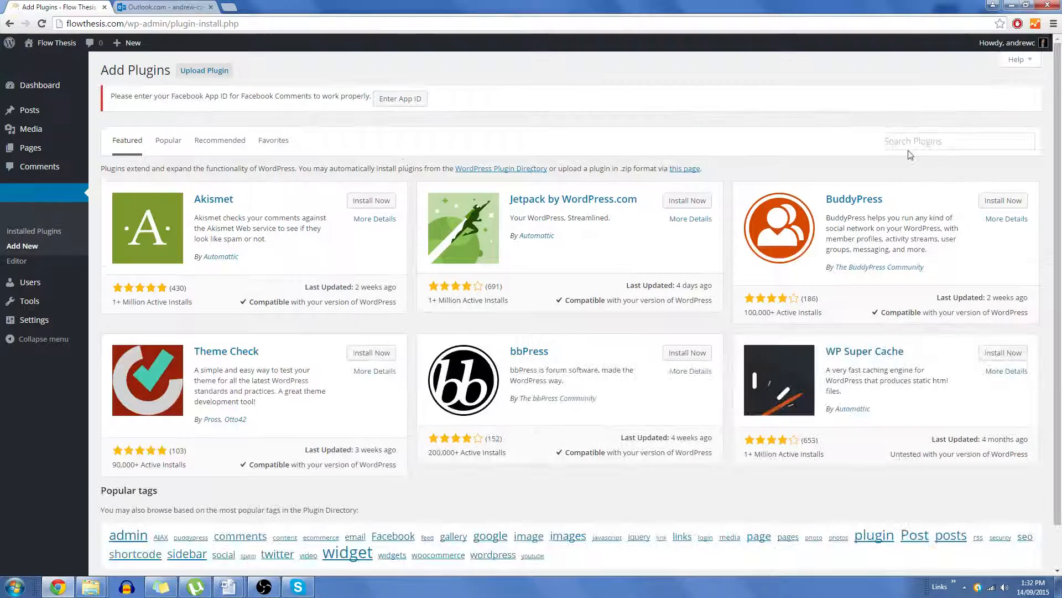
click(912, 142)
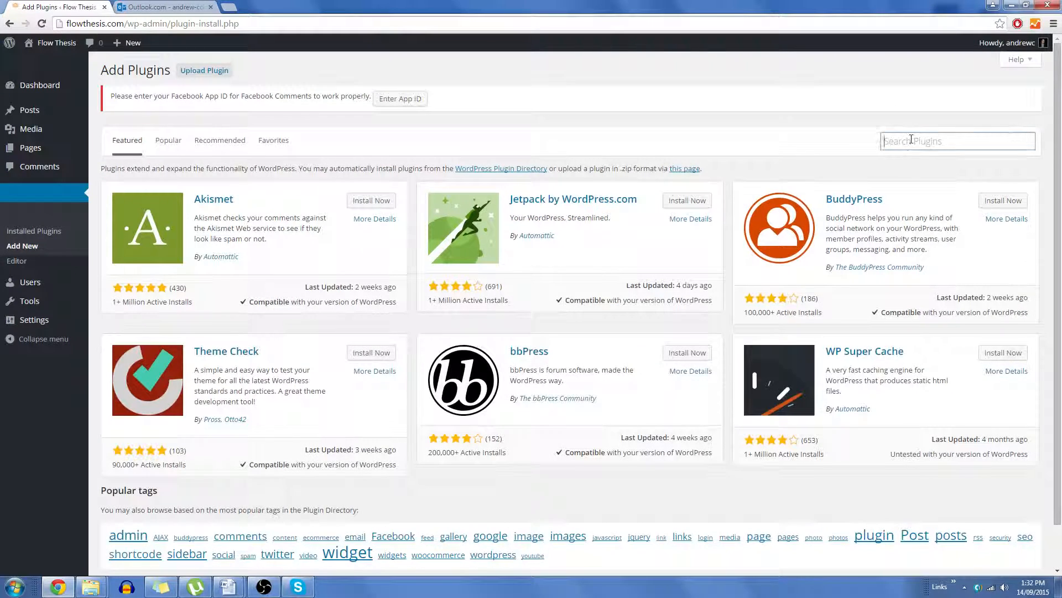
text(contac)
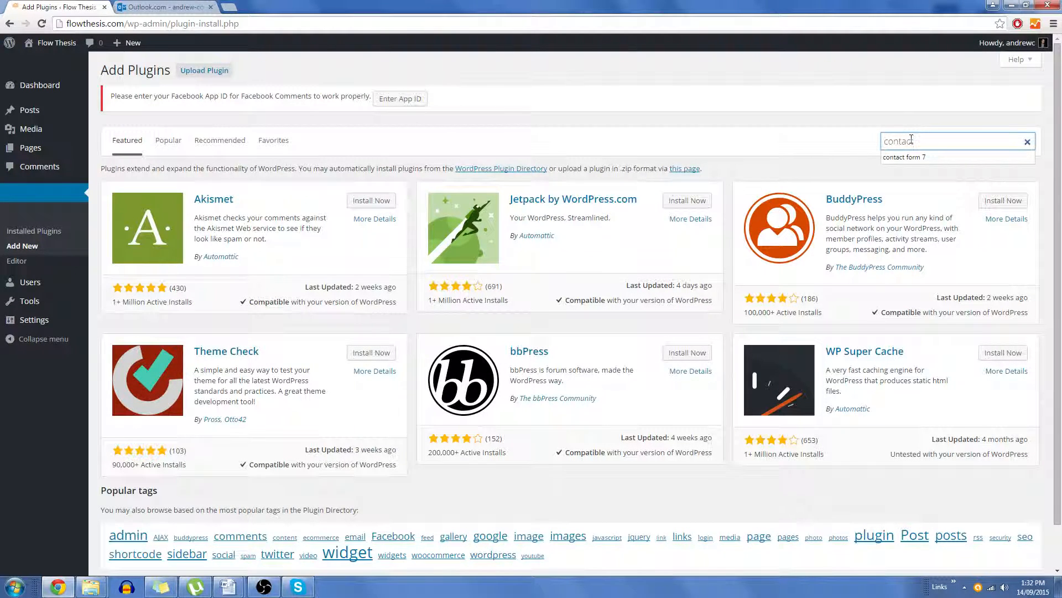
key(Down)
key(Return)
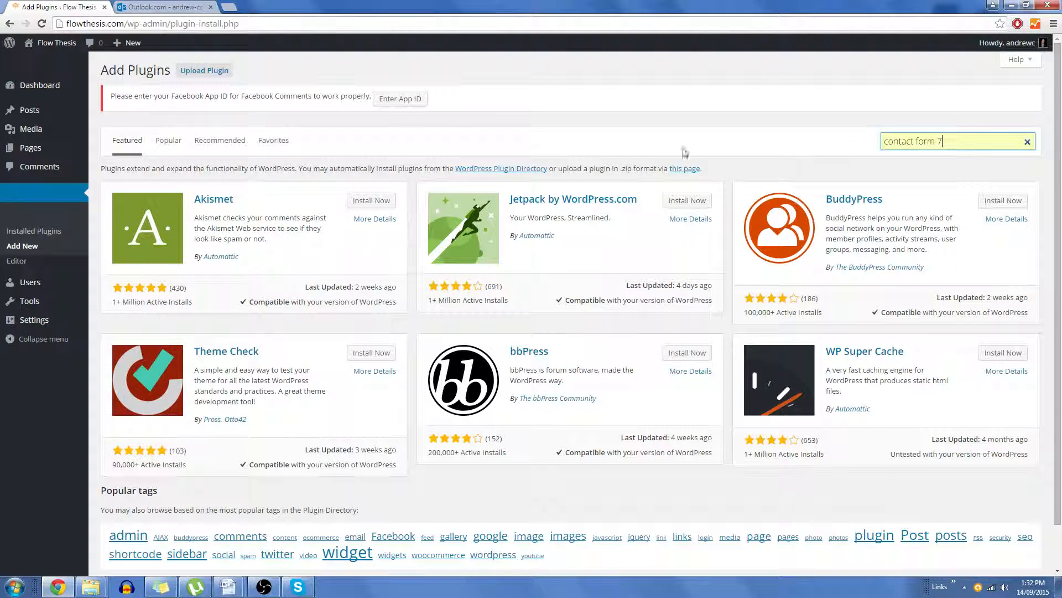
click(958, 142)
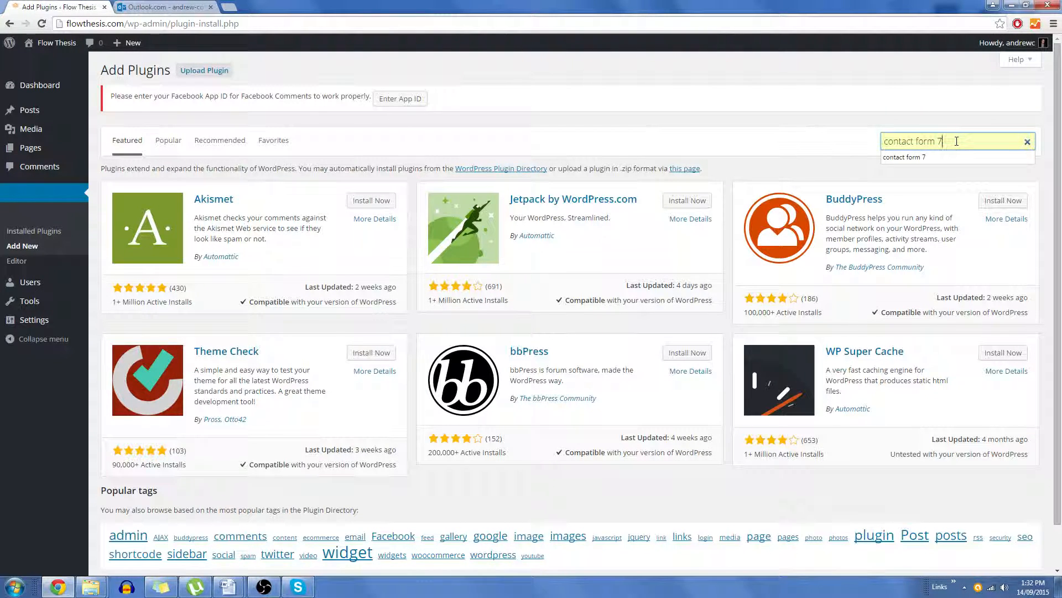
key(Return)
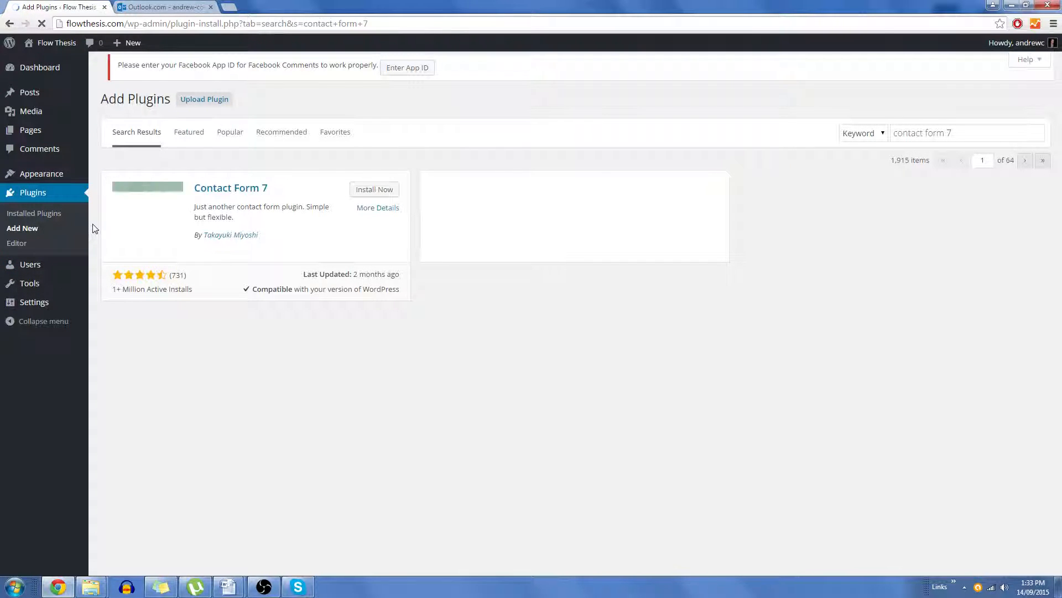
click(379, 192)
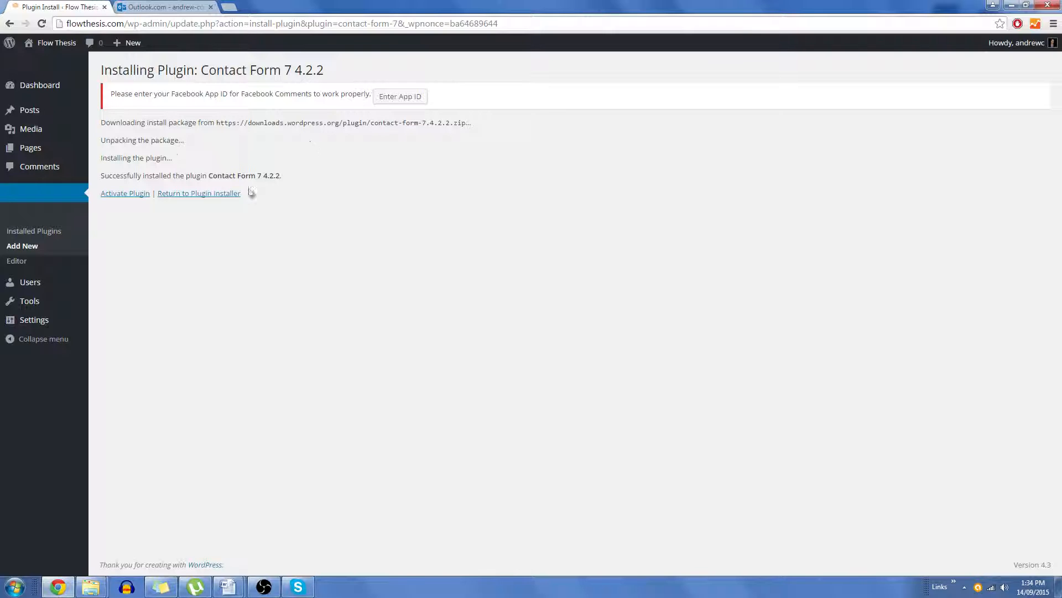
click(140, 196)
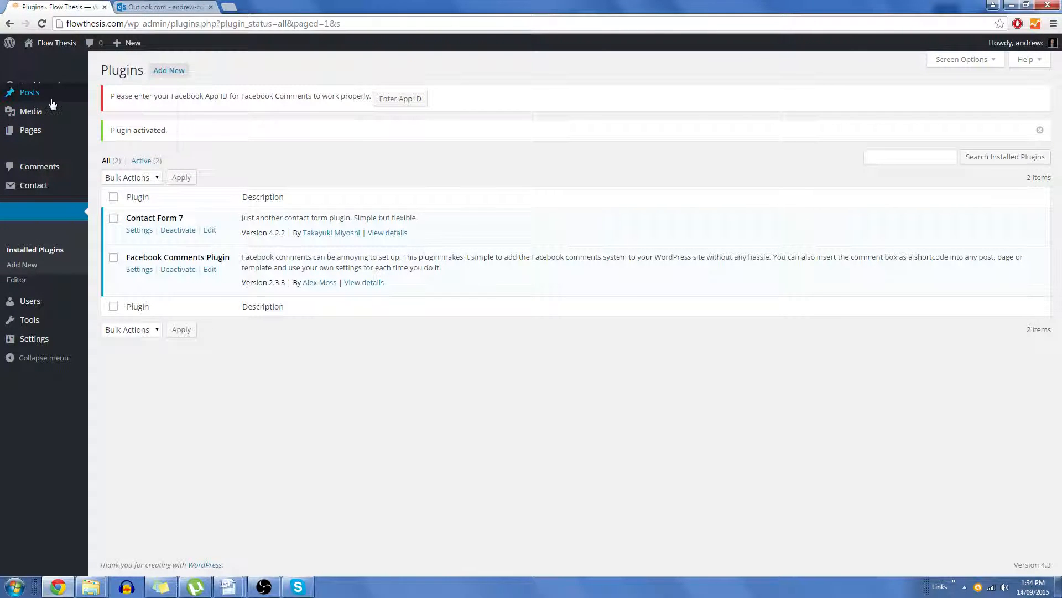
Step: Move the Sample Page to the Trash from the Pages list
click(42, 129)
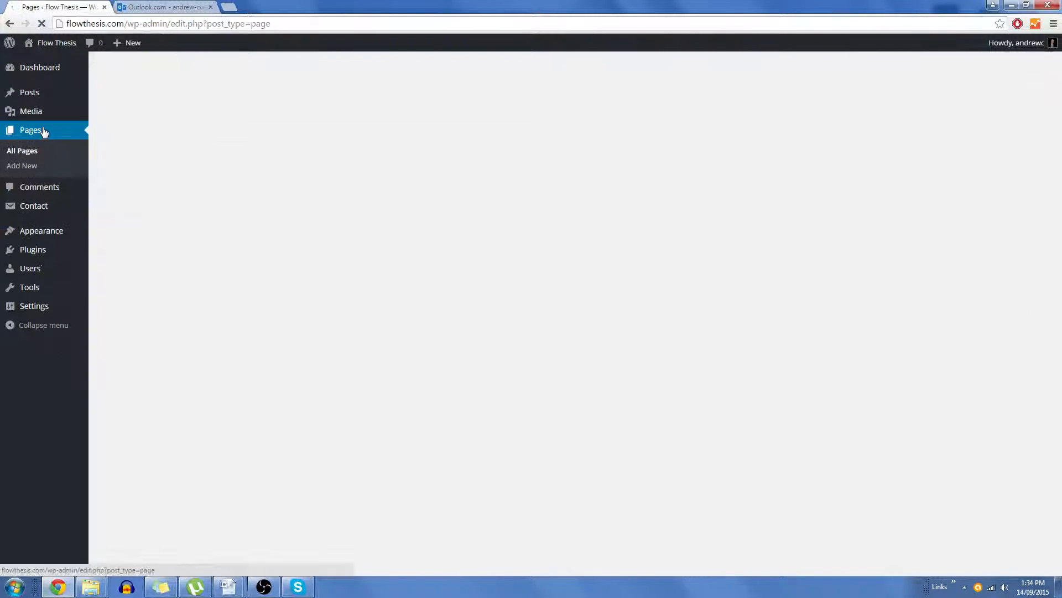
mouse_move(160, 199)
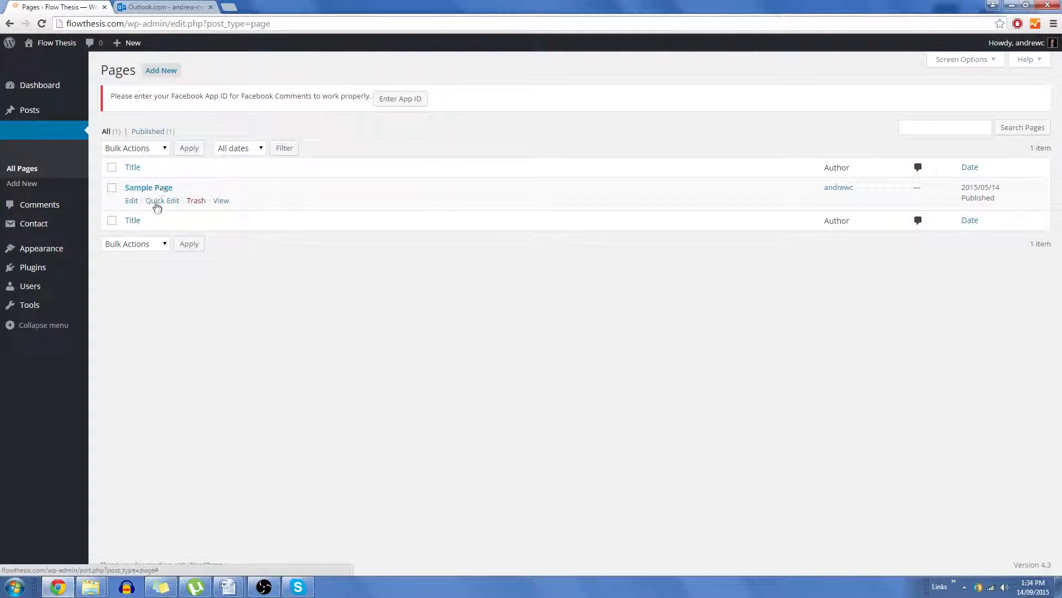
click(197, 201)
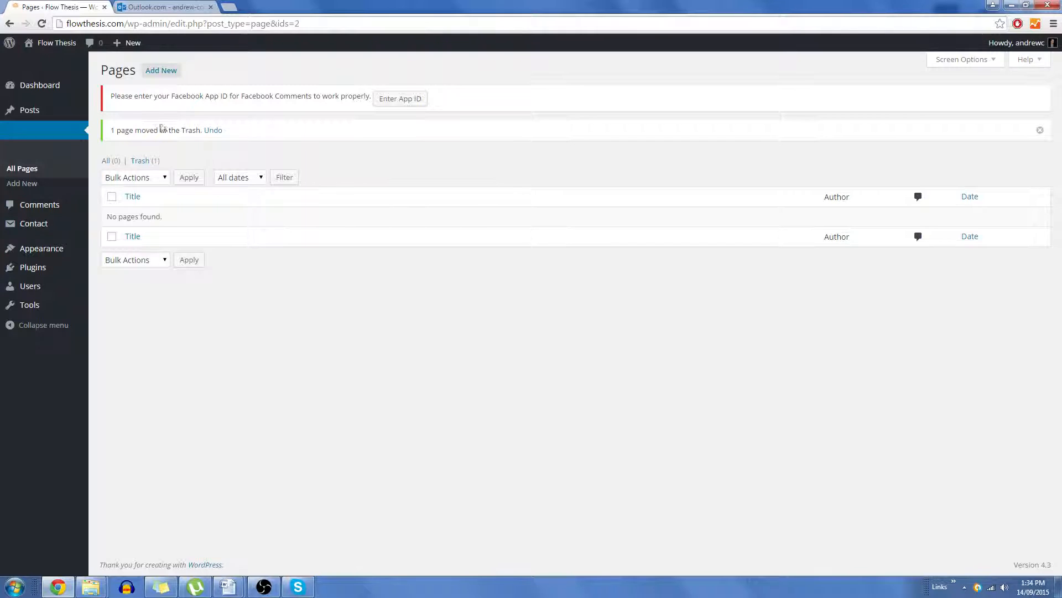
Step: Create a new page titled Bio with the text "Hey guys, I'm an electronic producer from Adelaide" and publish it
click(162, 73)
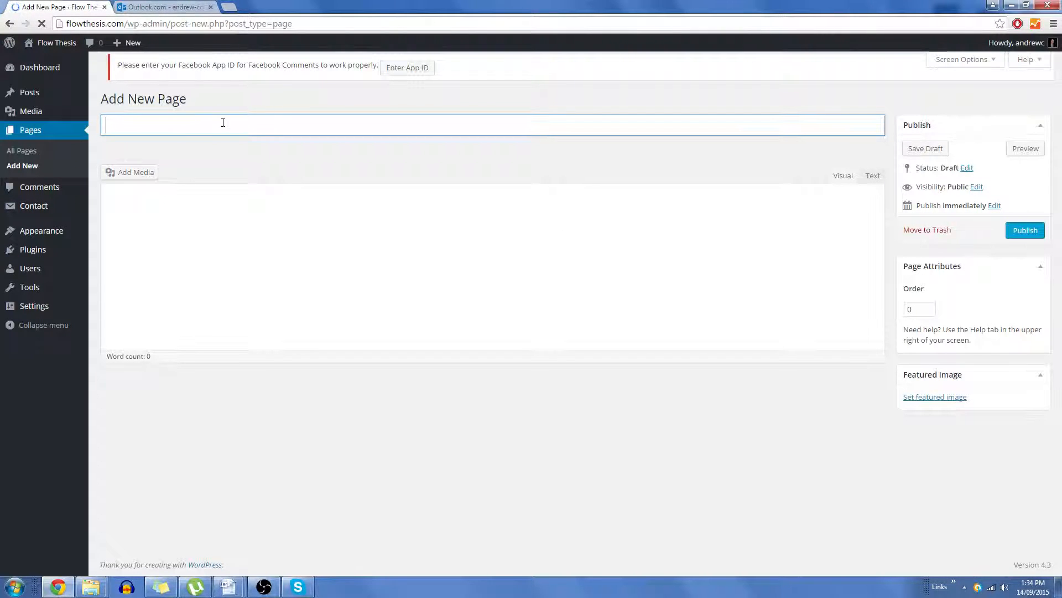
text(Bio)
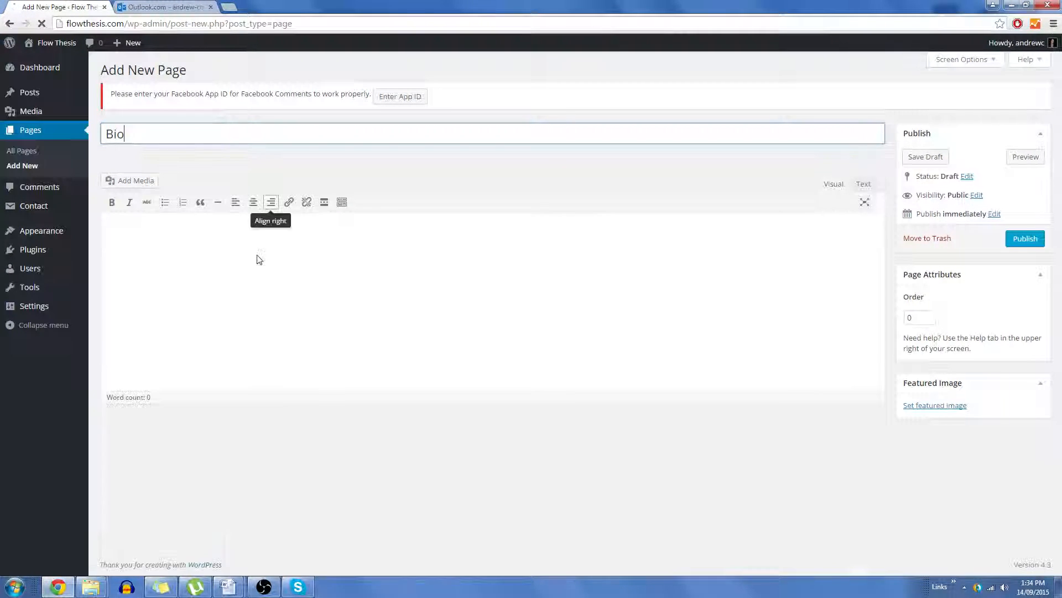
click(263, 267)
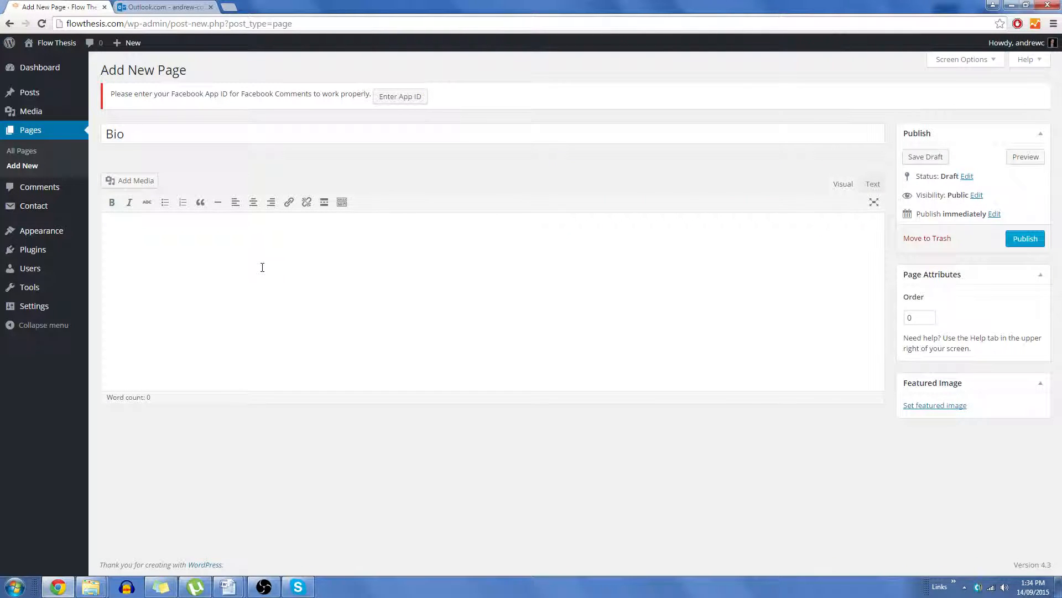
text(Hey guys, I'm an electronic producer from A)
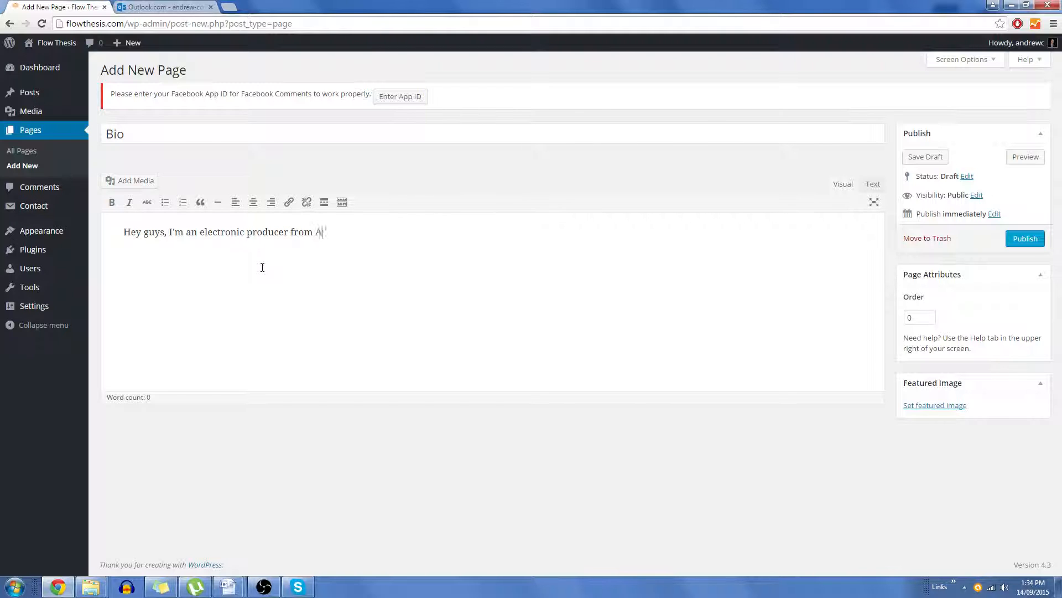
text(delaide.)
click(1026, 240)
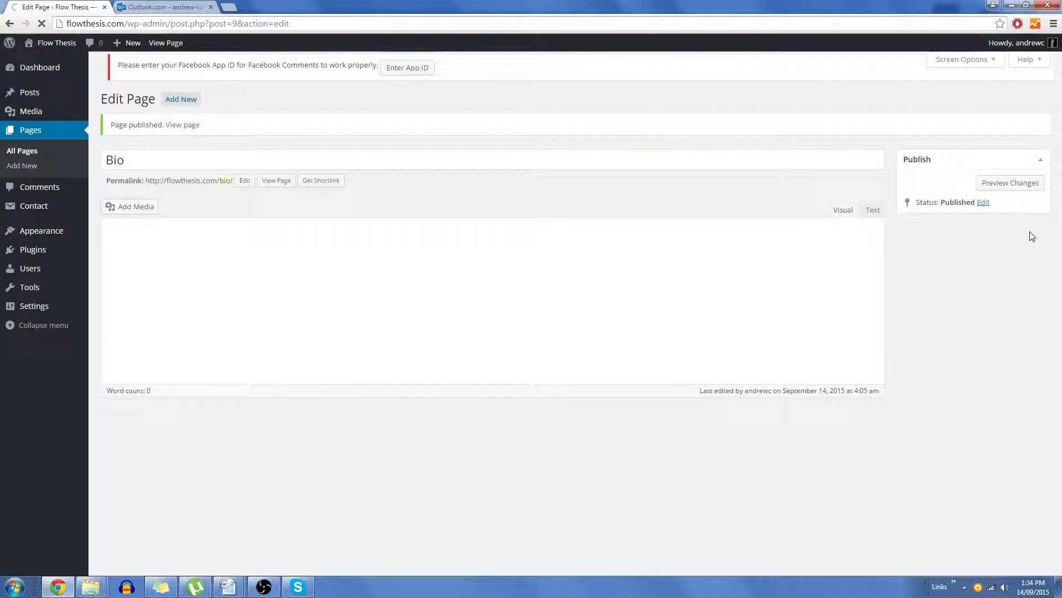
Step: View the published Bio page on the site, then return to the dashboard
click(180, 130)
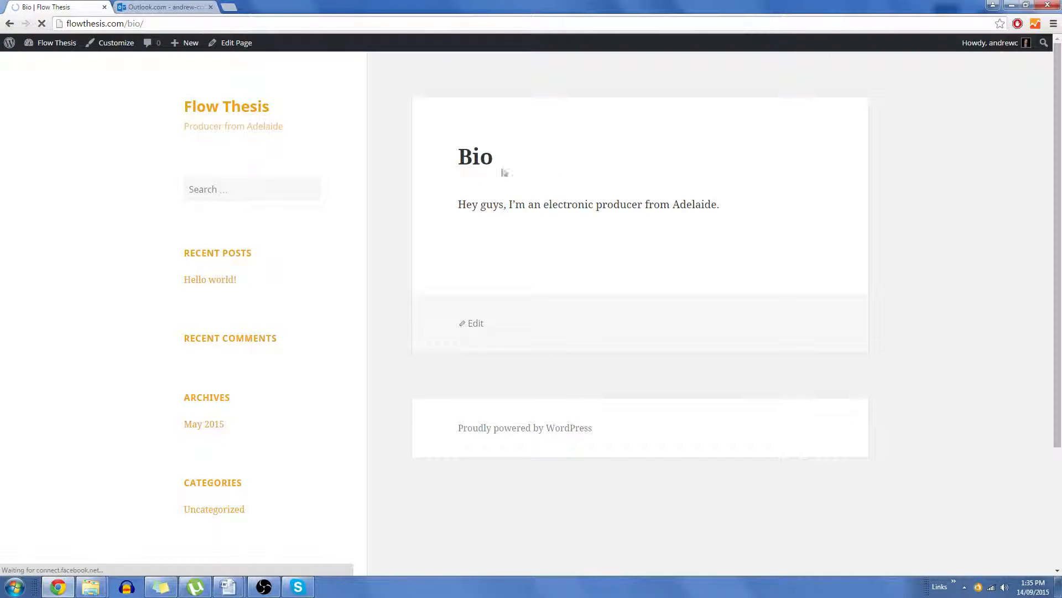
scroll(256, 277, down, 3)
scroll(284, 264, up, 3)
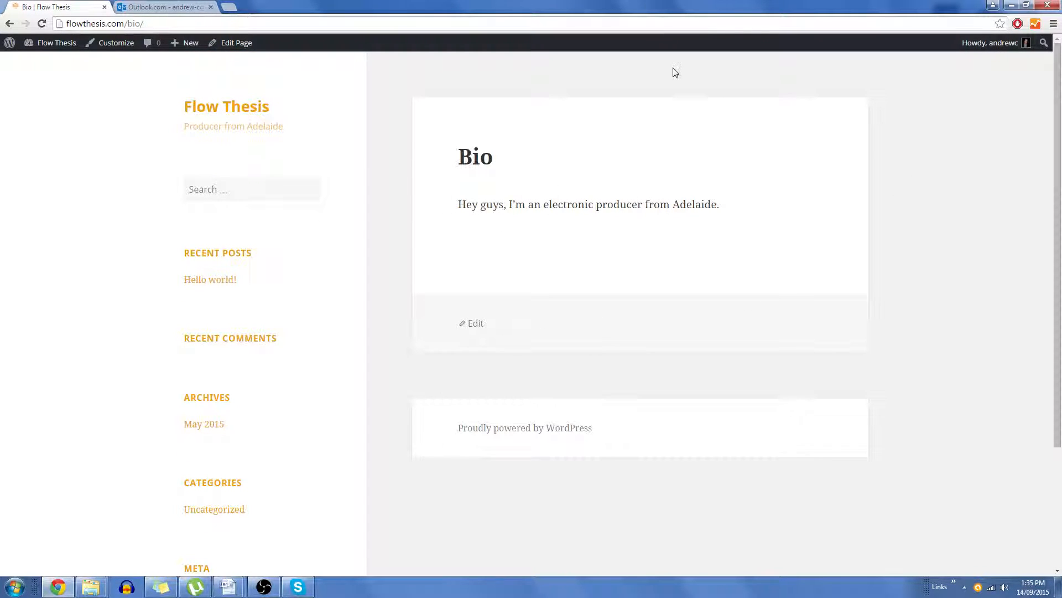
click(43, 43)
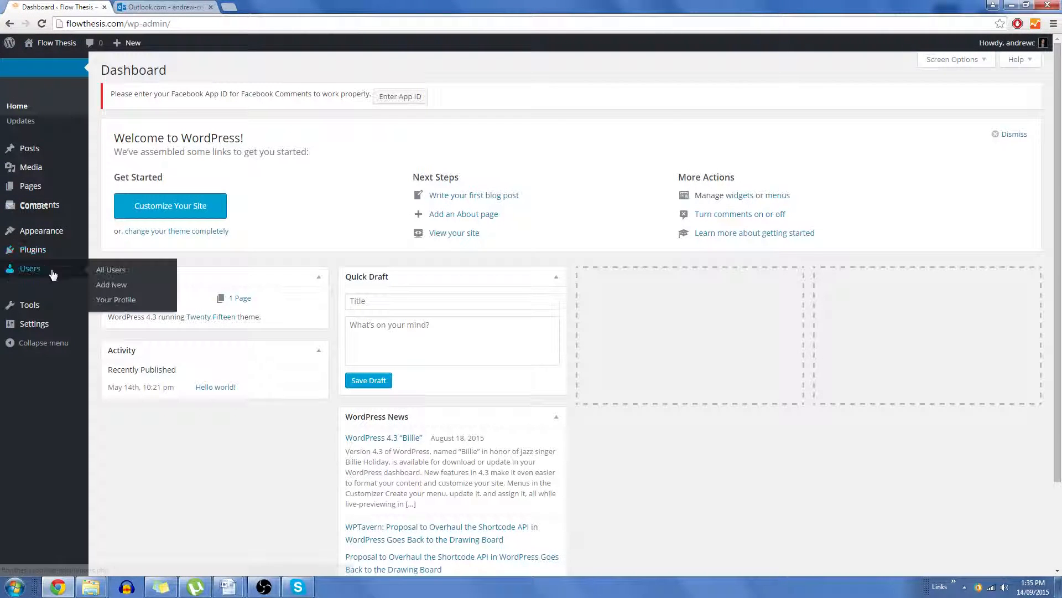
Step: Search the plugin directory for easy digital downloads
mouse_move(48, 258)
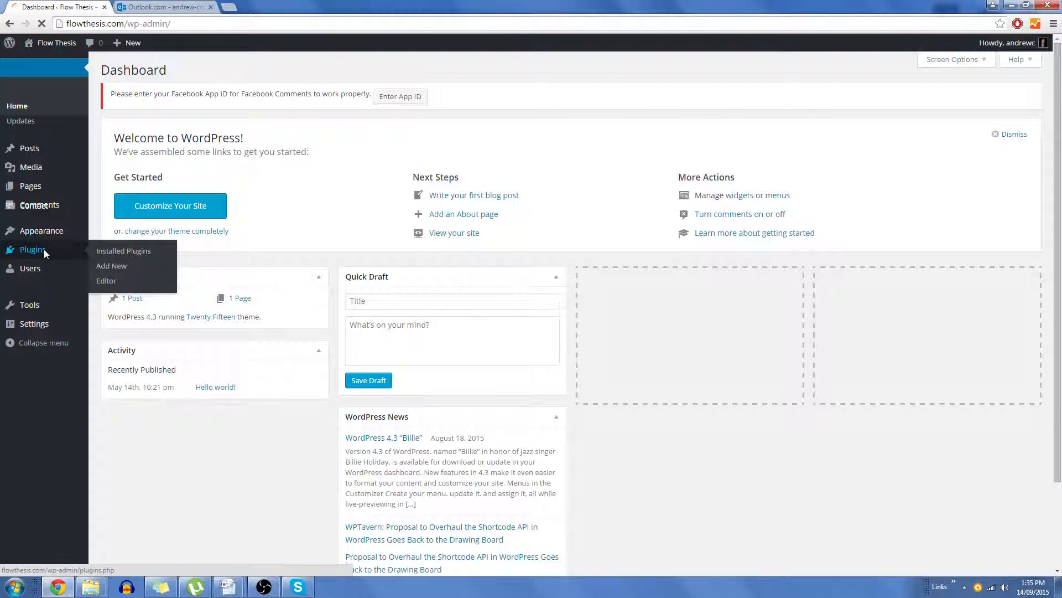
click(44, 249)
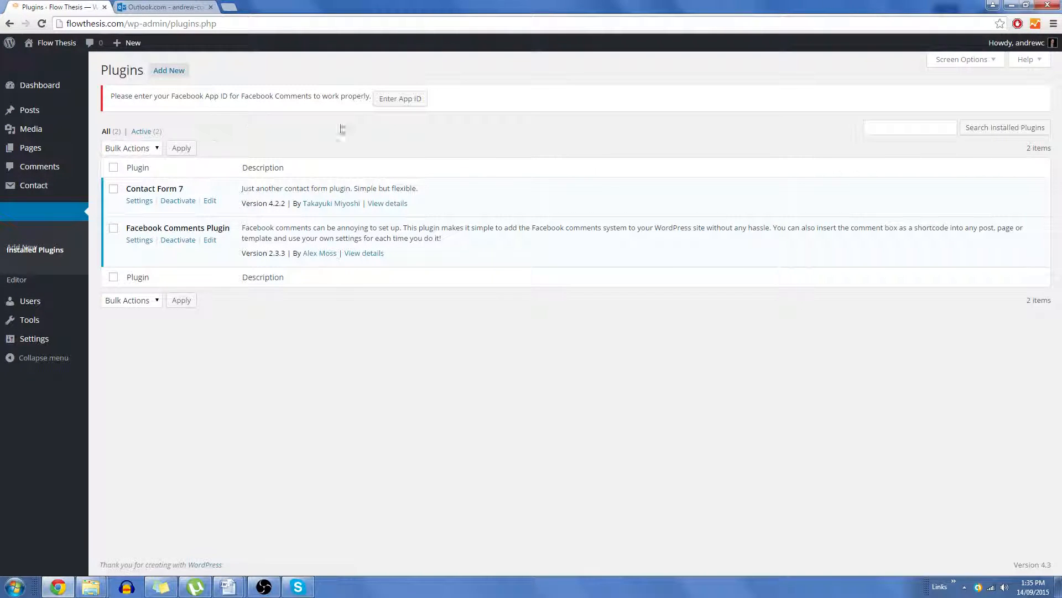
click(931, 125)
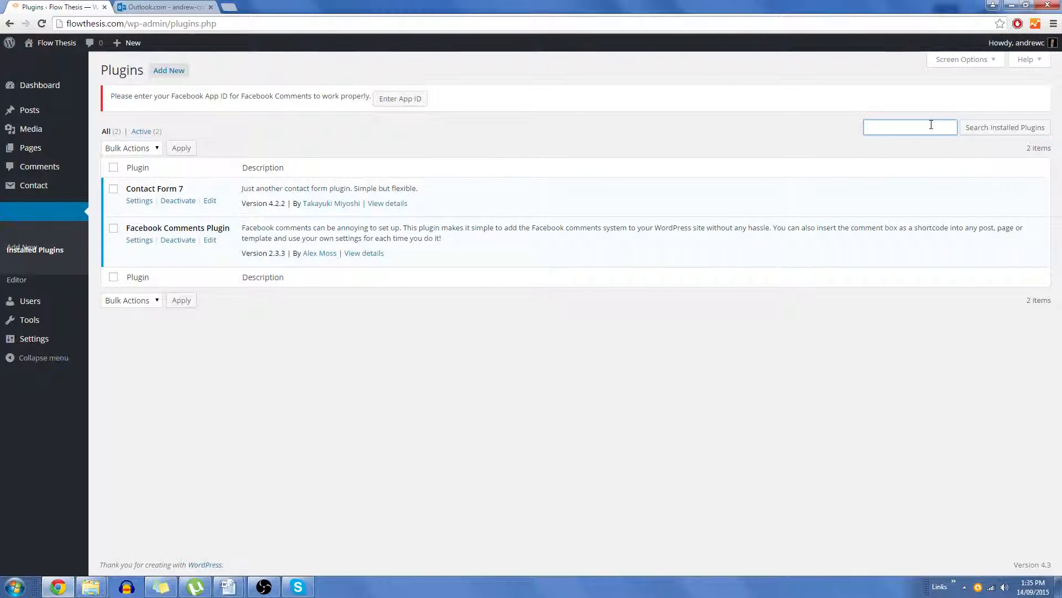
click(172, 72)
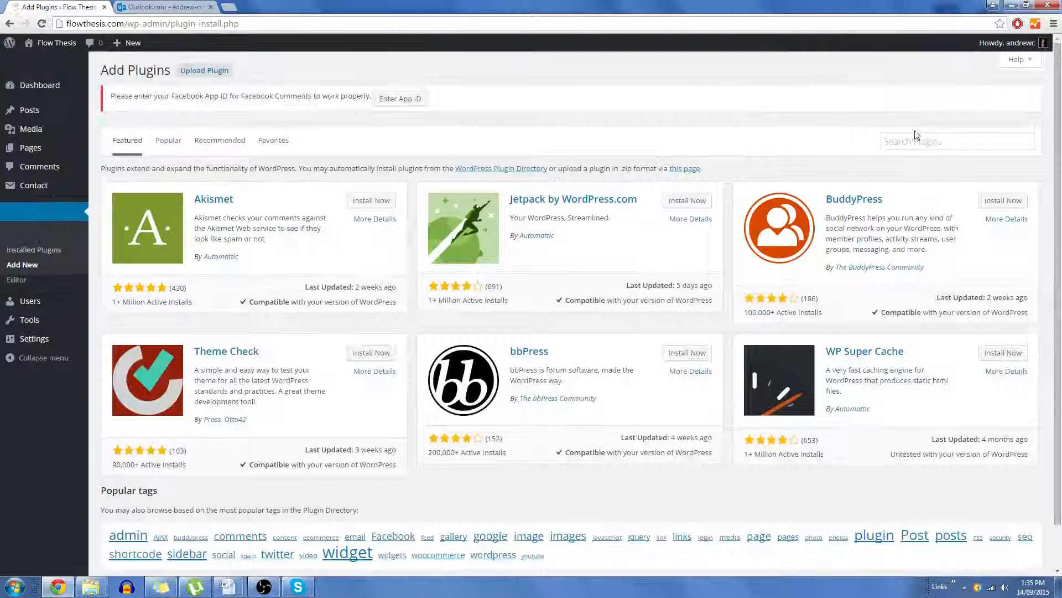
click(922, 138)
text(easy)
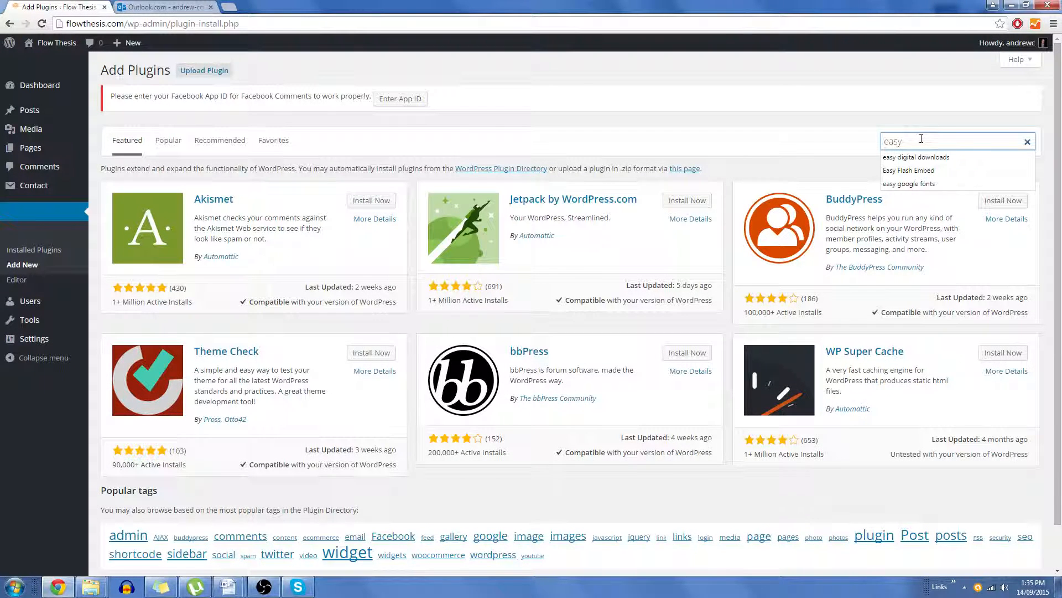
key(Down)
key(Return)
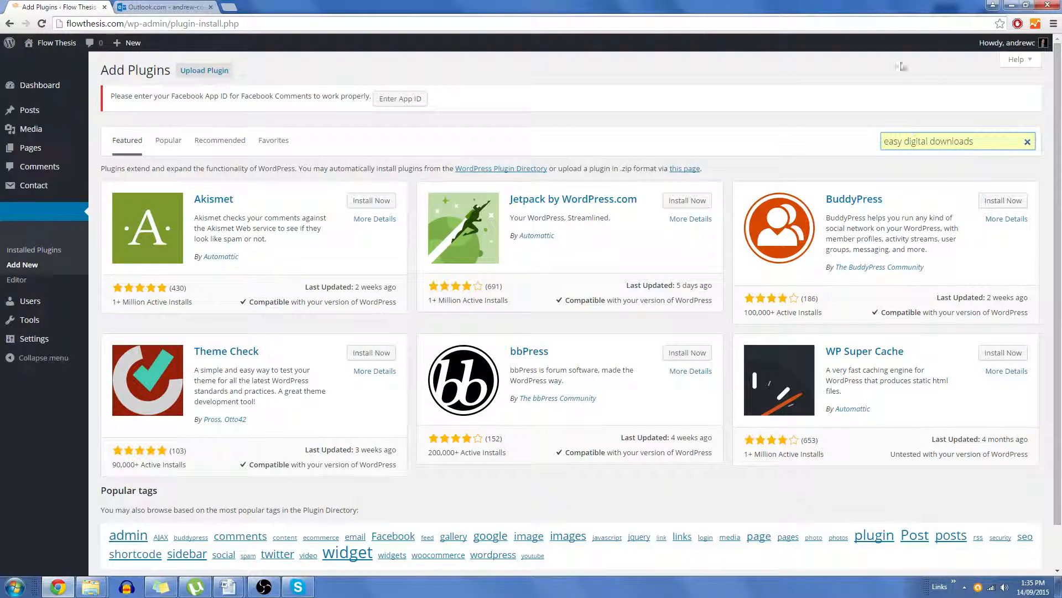
click(985, 142)
key(Return)
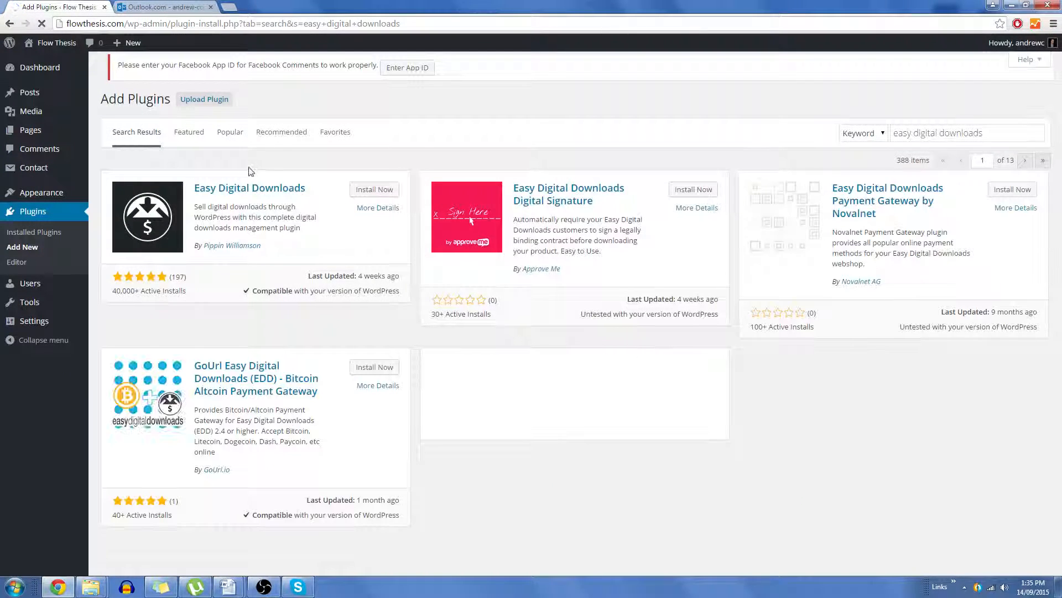
Step: Install and activate the Easy Digital Downloads plugin
click(254, 188)
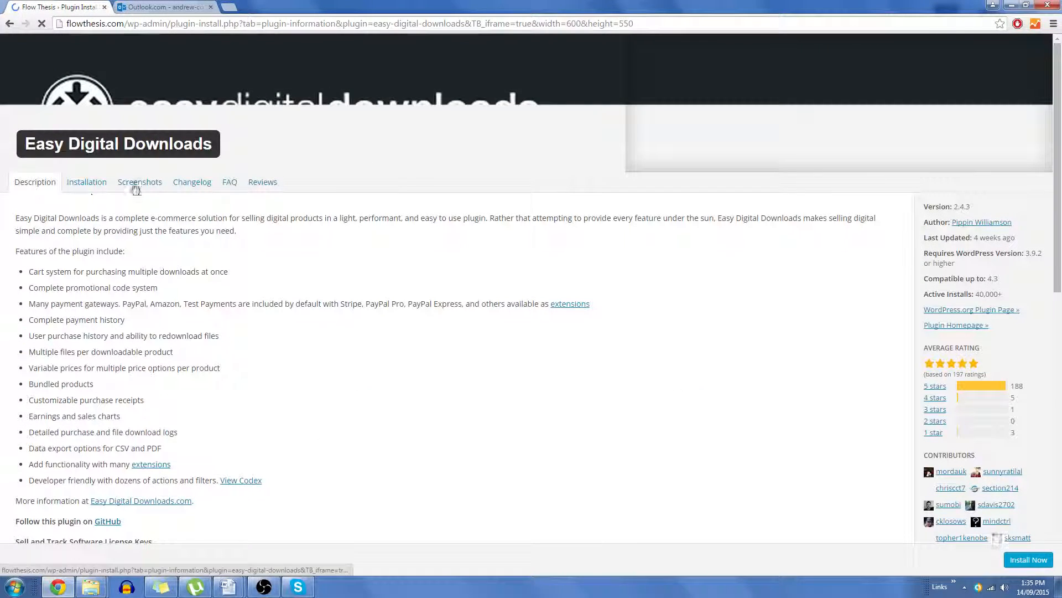
scroll(659, 334, down, 1)
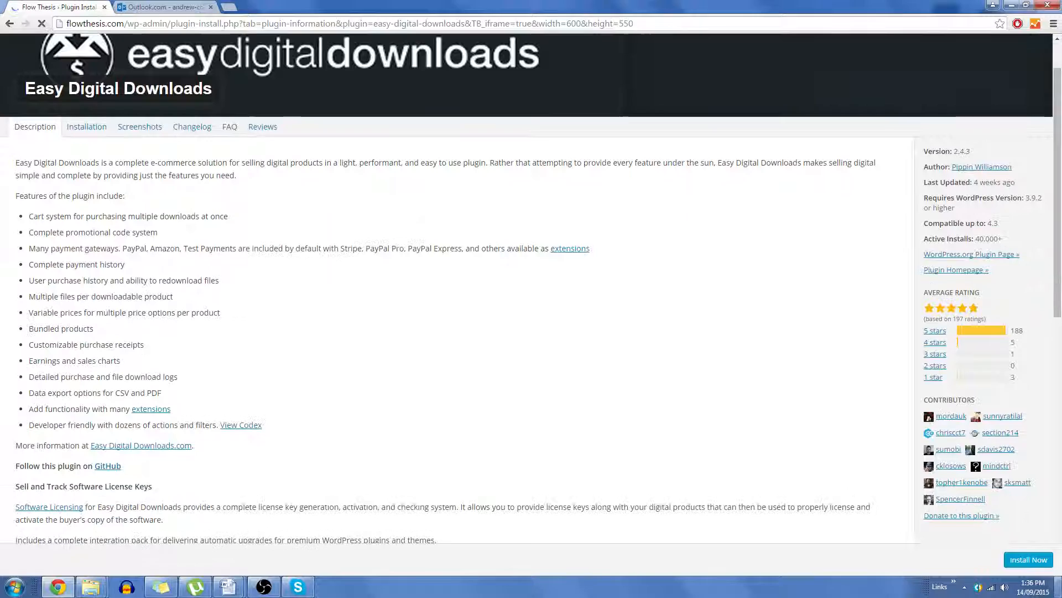
click(1021, 561)
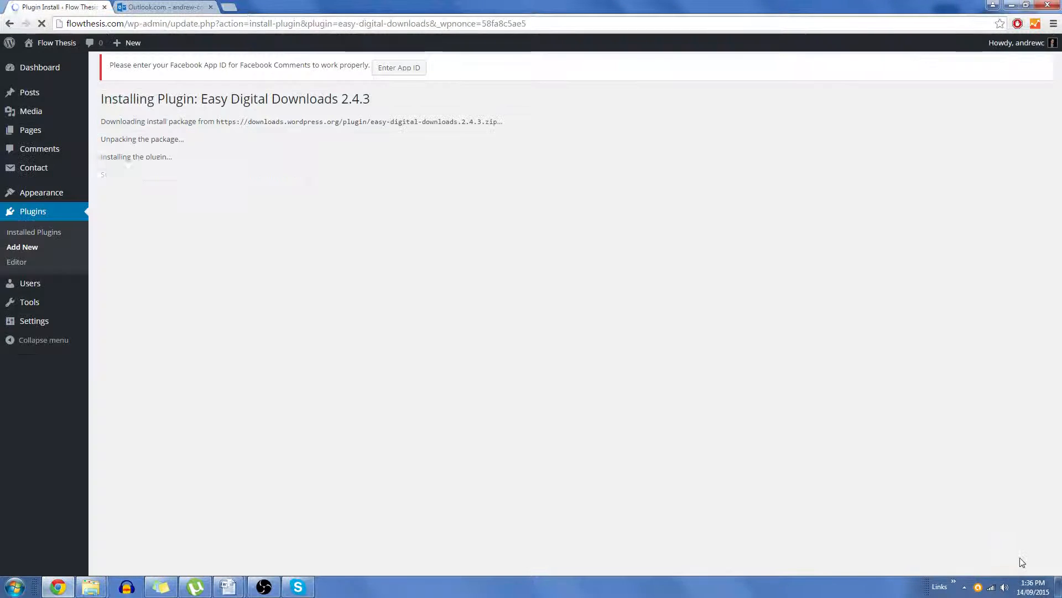
click(134, 194)
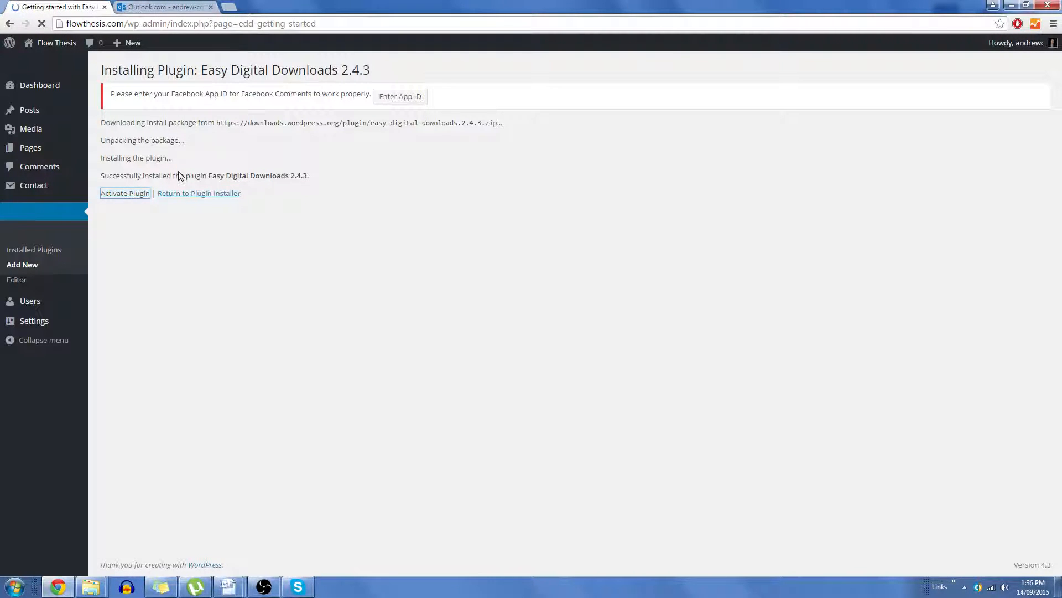
Step: Open the Downloads list and decline the Easy Digital Downloads usage tracking opt-in
mouse_move(86, 213)
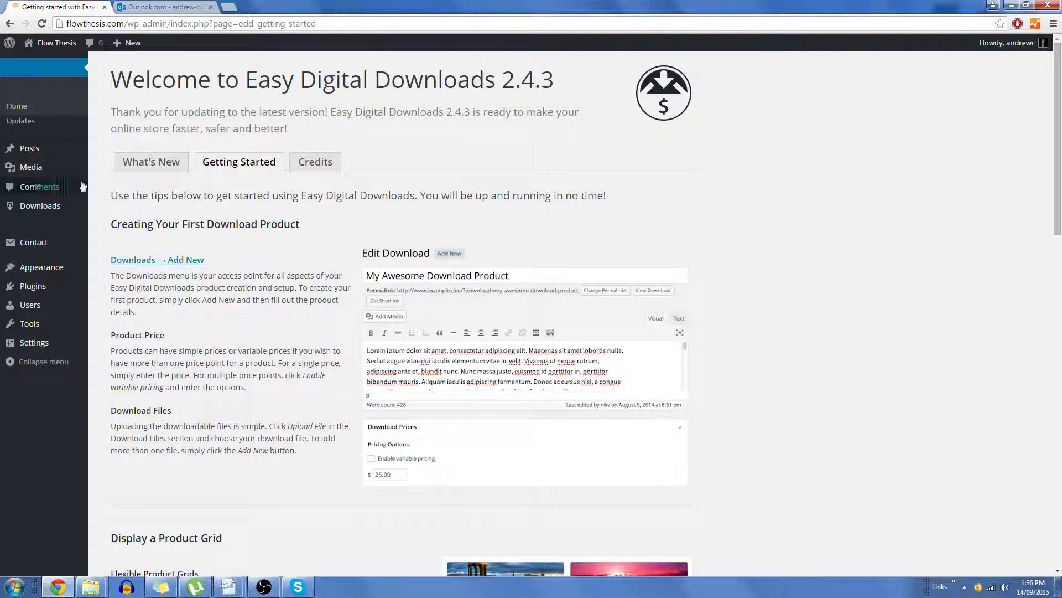
mouse_move(31, 209)
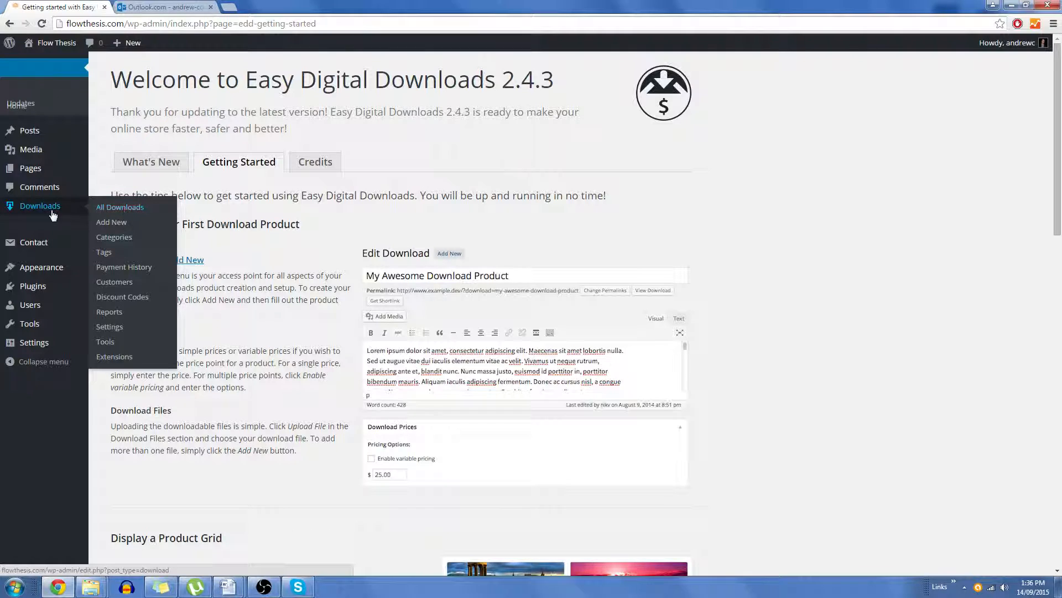
click(121, 211)
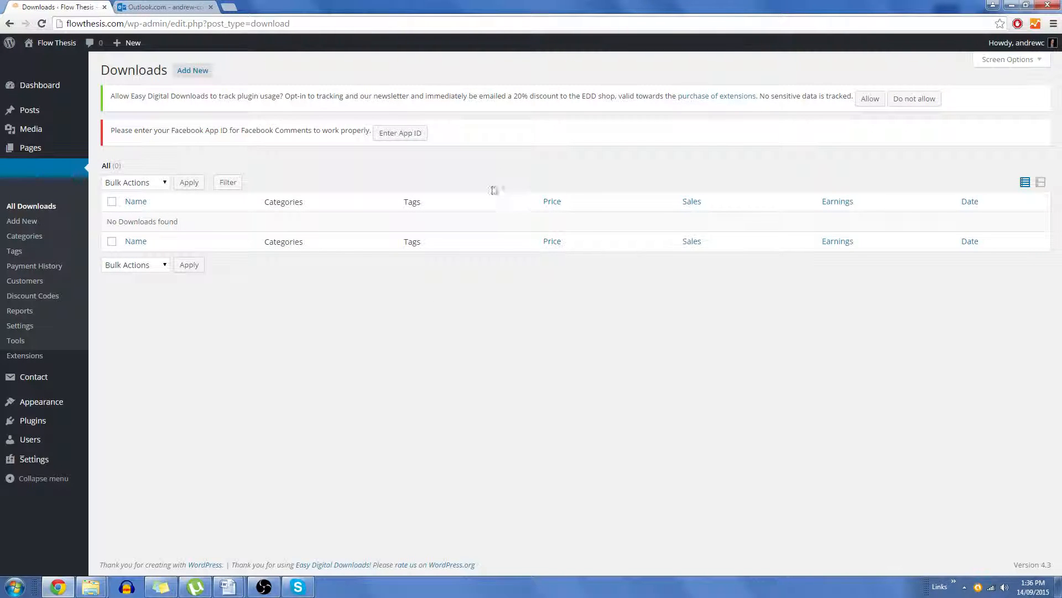
click(937, 100)
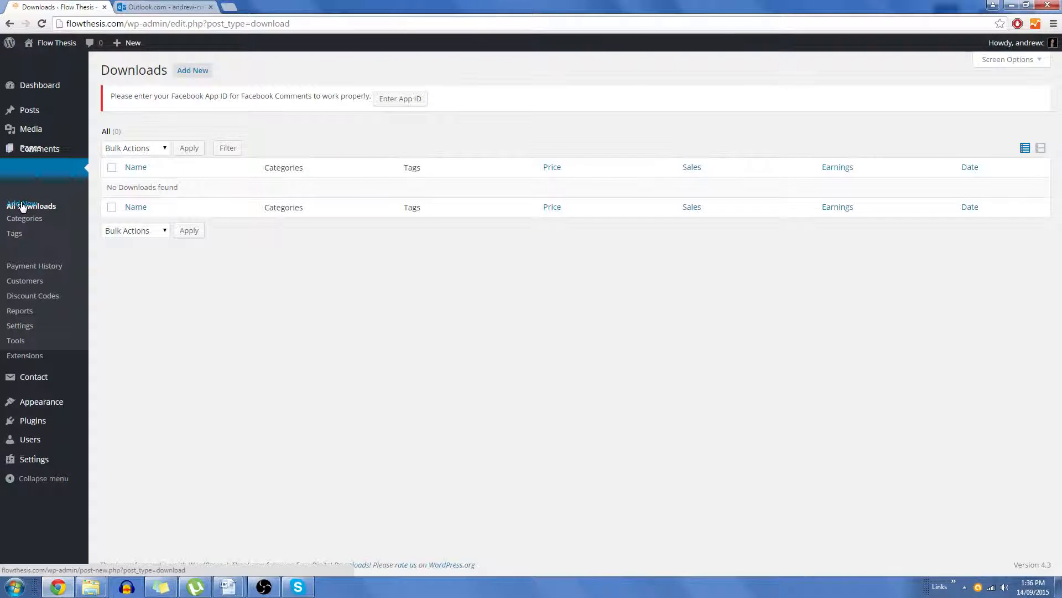
Step: Start a new download titled I Want You to Know Remix
click(22, 207)
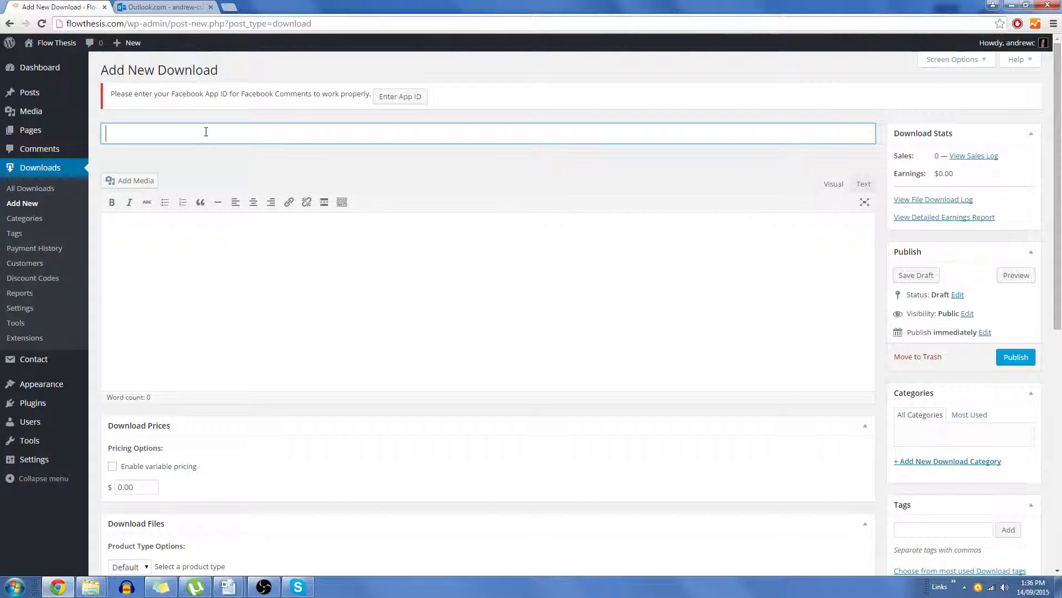
text(I Want You to Kno)
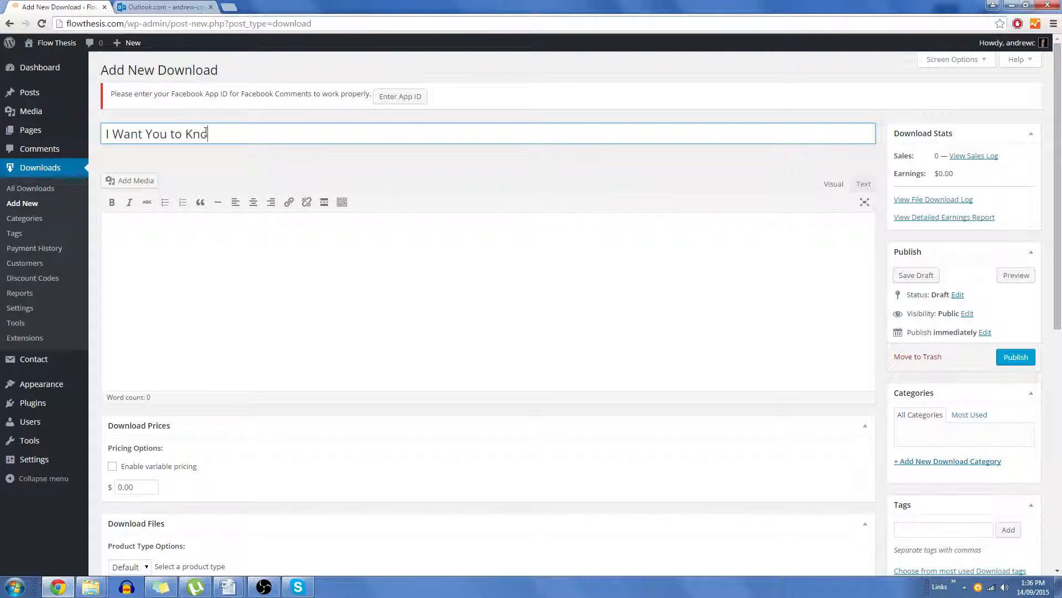
text(w Remix)
Step: Upload I Want Yout To Know Remix.mp3 from the Flow Thesis folder and insert it into the download's description
click(256, 306)
click(133, 180)
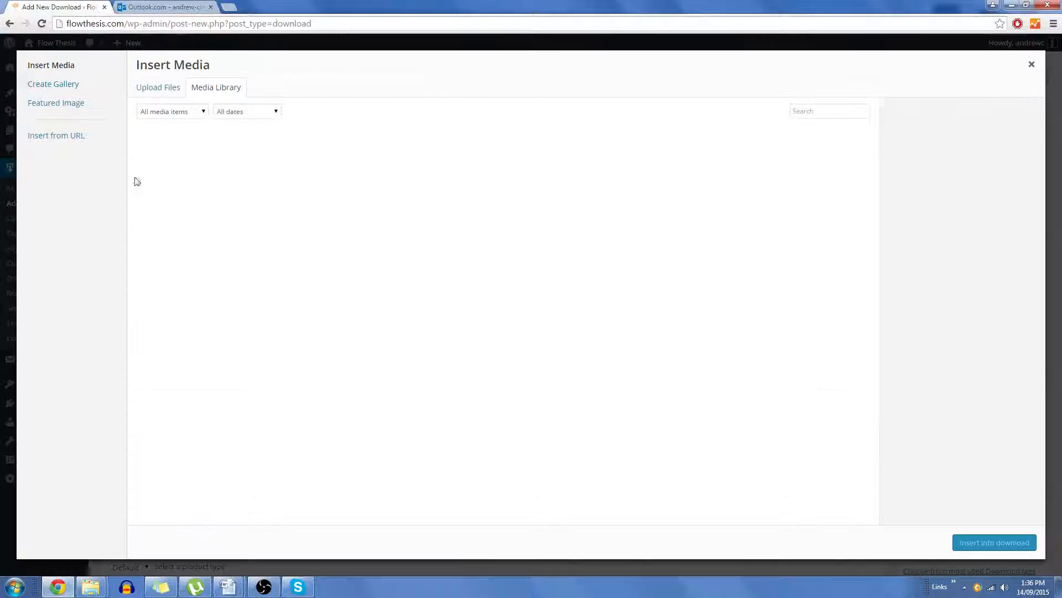
click(164, 95)
click(610, 289)
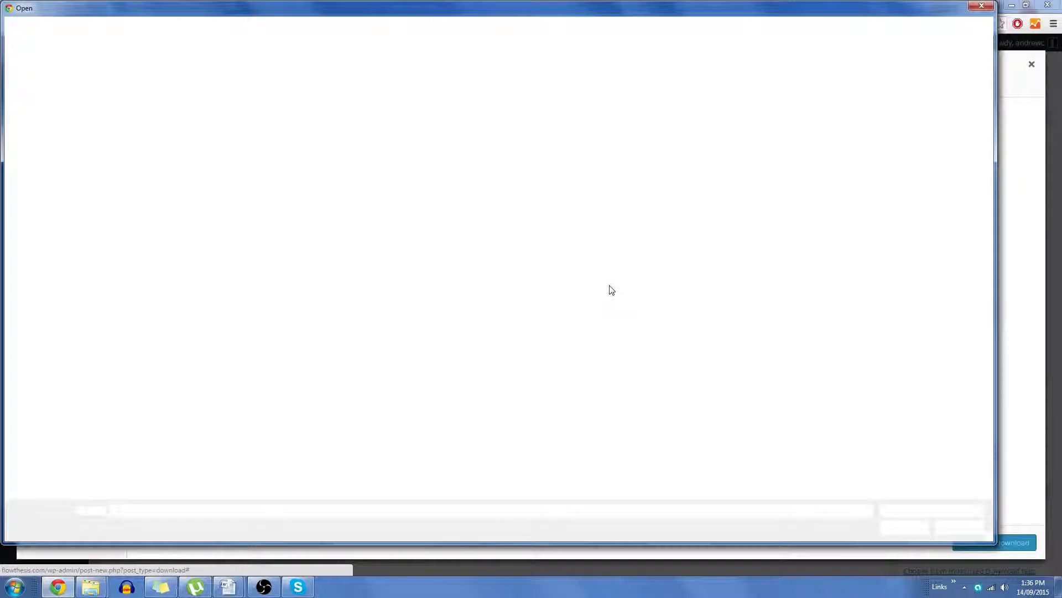
click(538, 179)
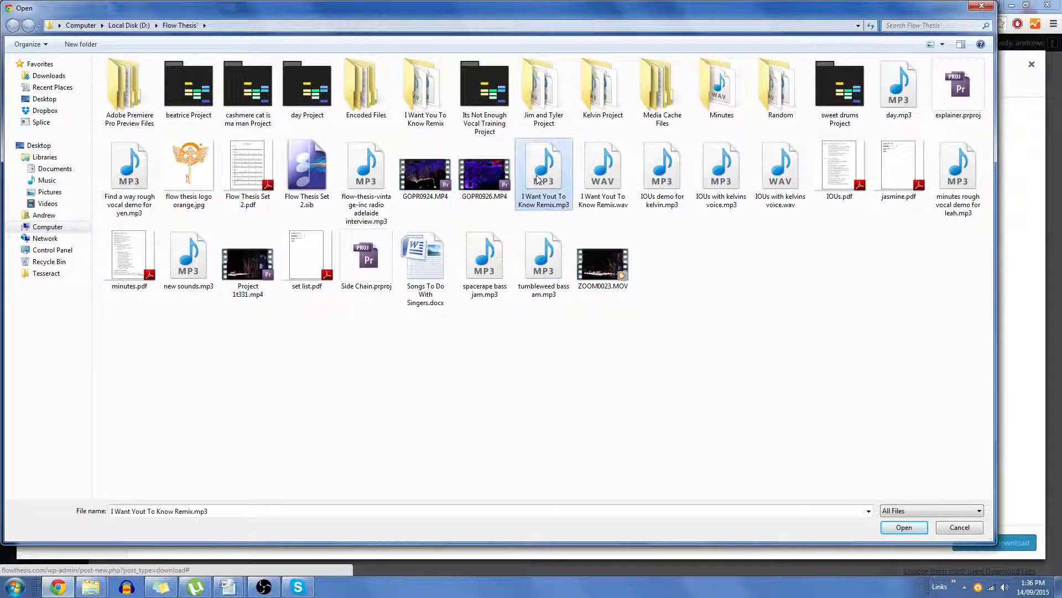
double_click(538, 179)
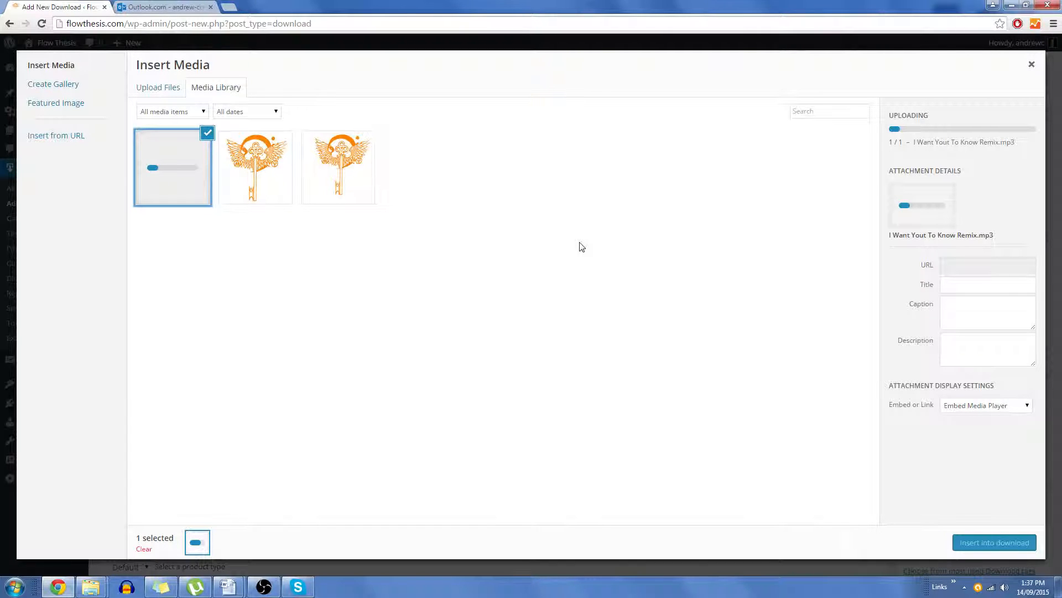
click(394, 41)
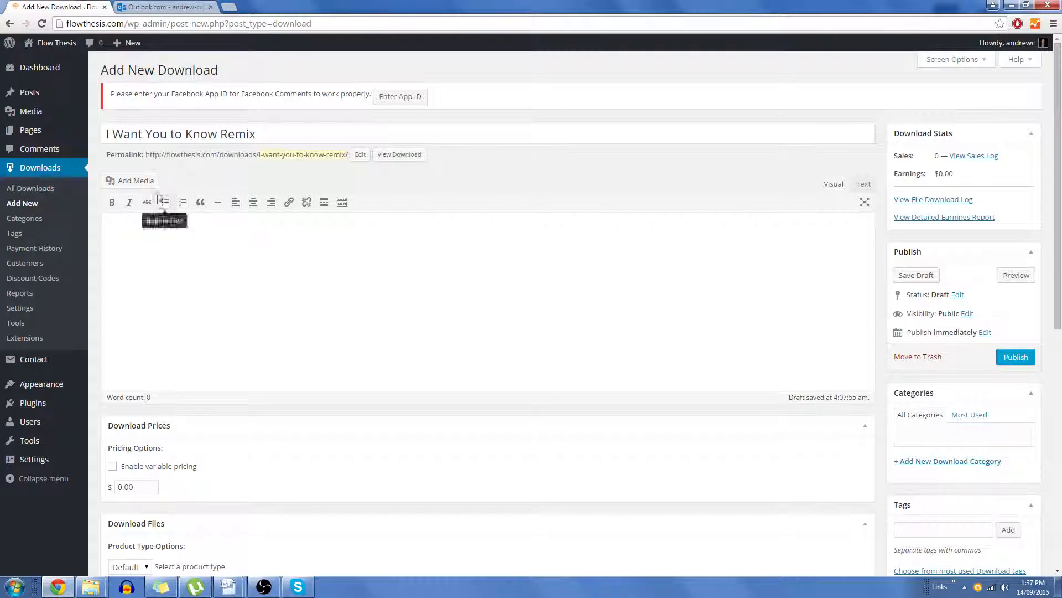
click(136, 182)
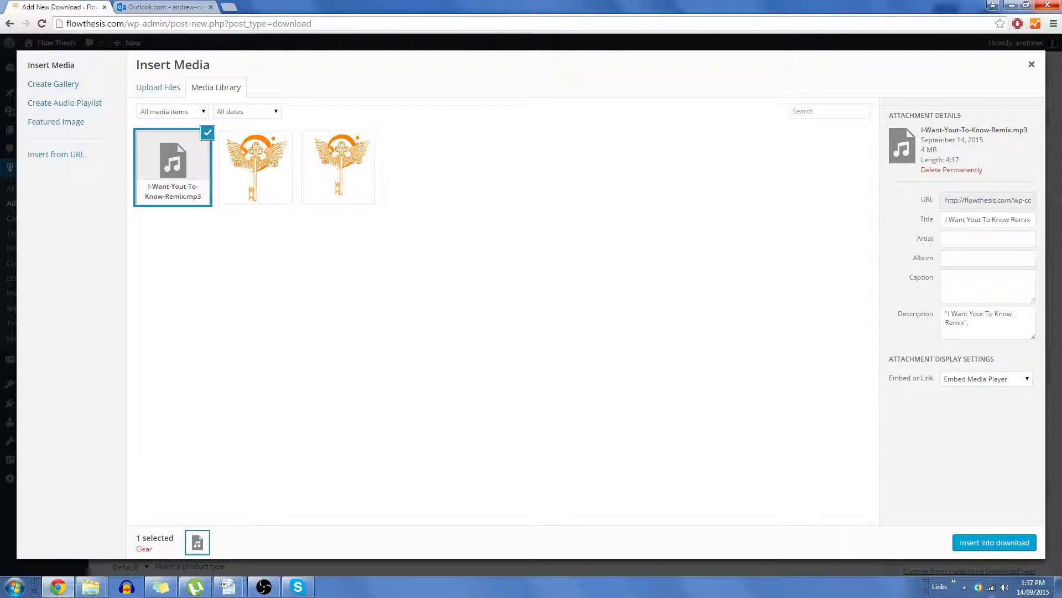
click(1010, 542)
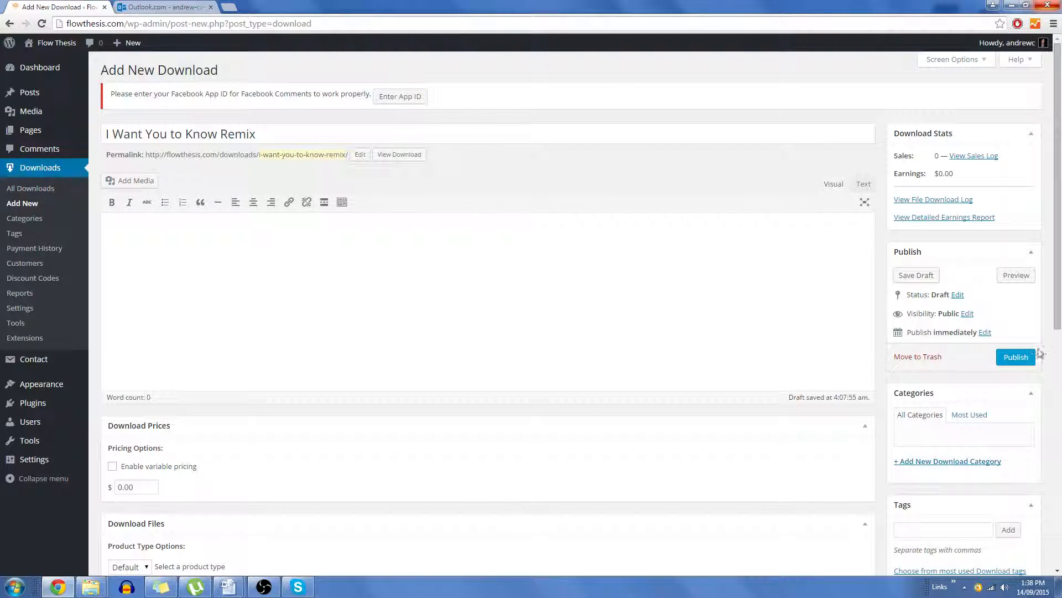
Step: Publish the download, then reopen it for editing from the Downloads list
click(1022, 360)
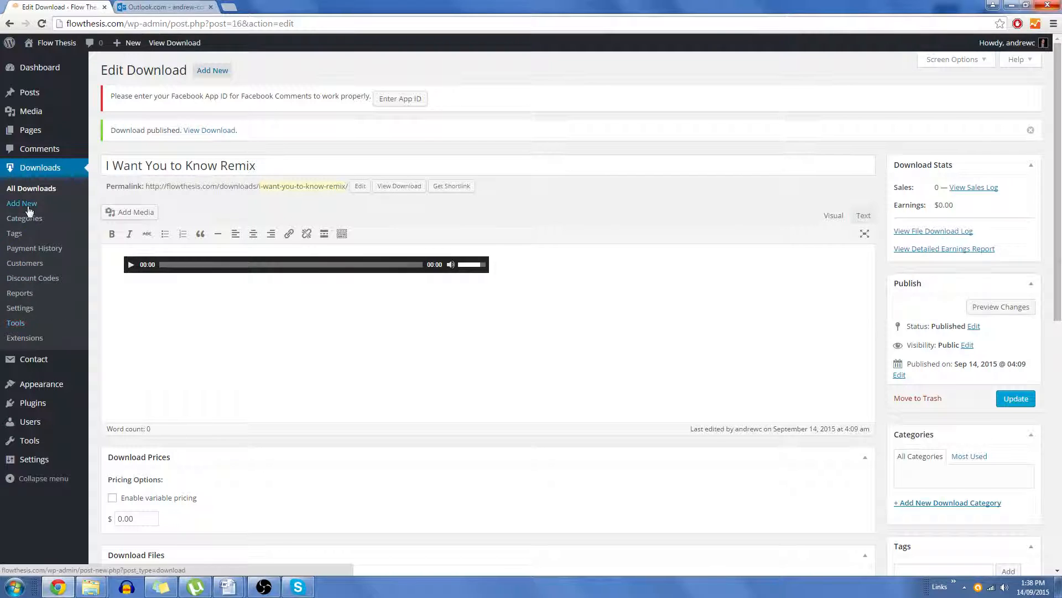
click(47, 190)
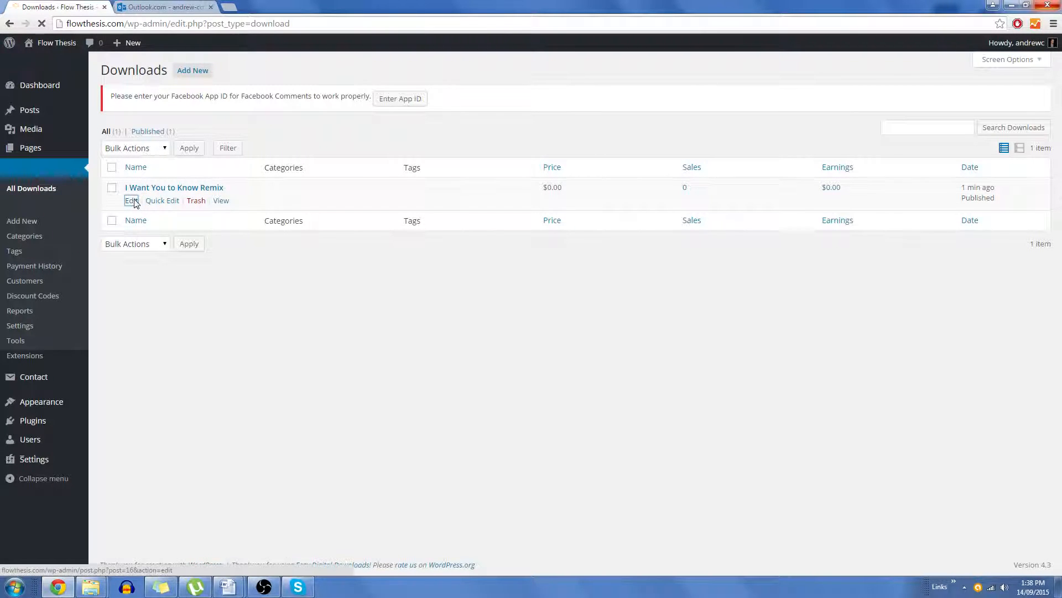
click(132, 200)
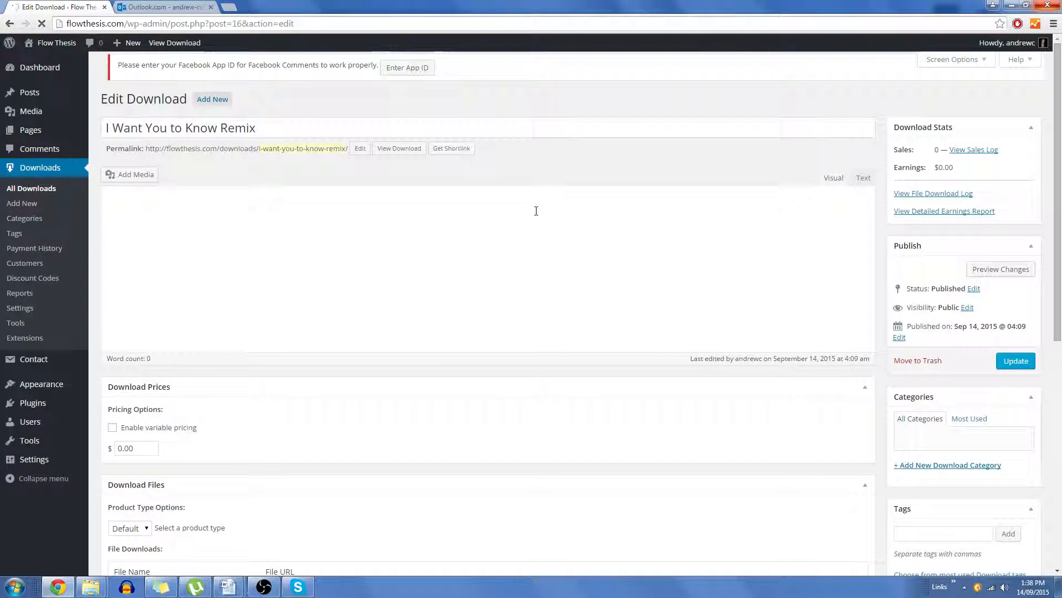
Step: Set the download's price to $2
scroll(273, 336, down, 3)
scroll(142, 308, up, 3)
scroll(173, 344, down, 2)
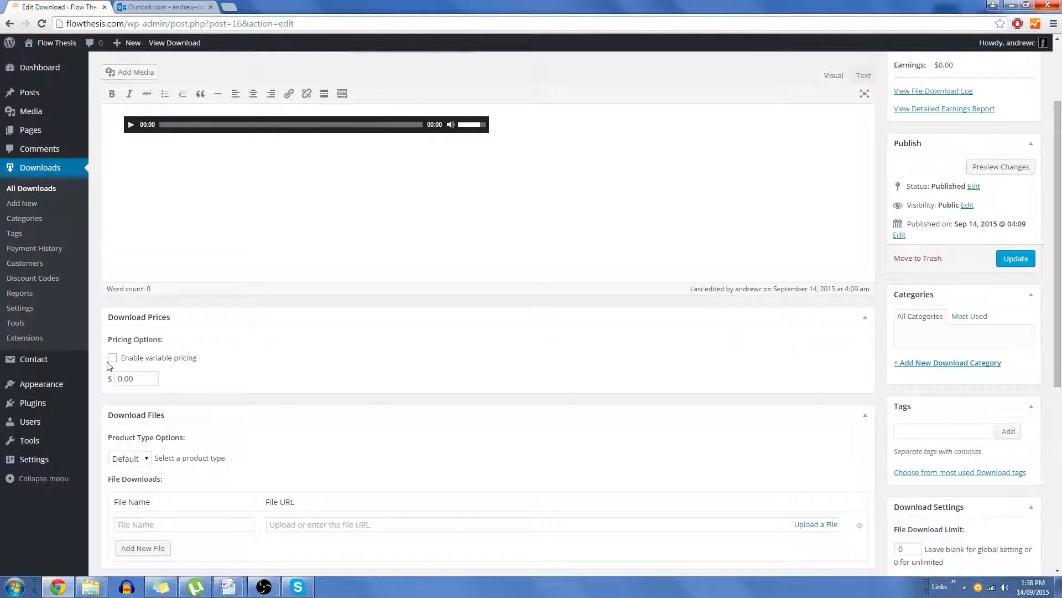
drag(150, 379, 8, 375)
text(2)
Step: Name the first download file I Want You to Know Remix
scroll(241, 351, down, 1)
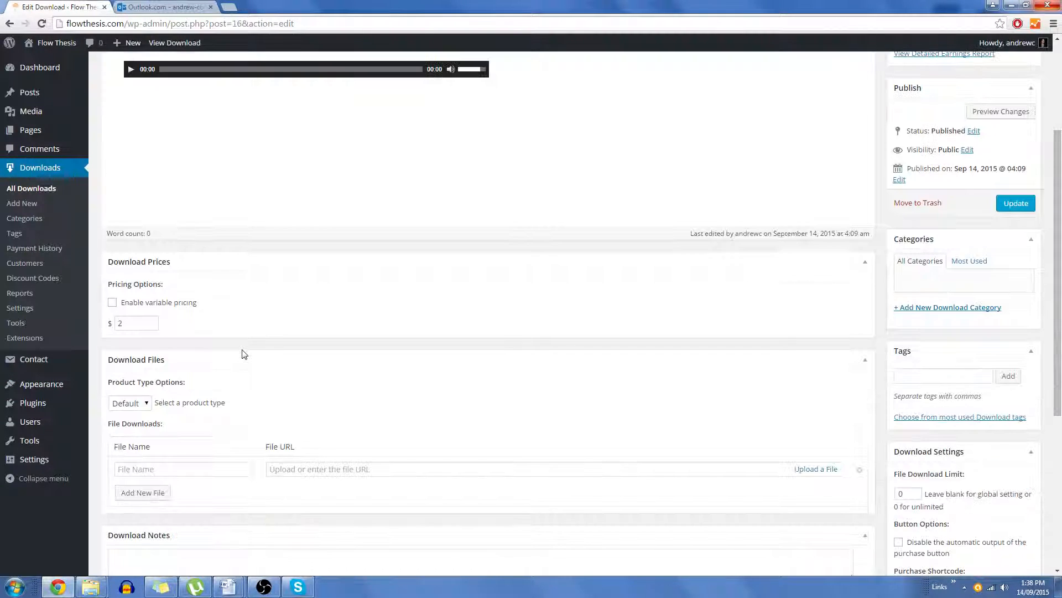
click(129, 403)
click(252, 382)
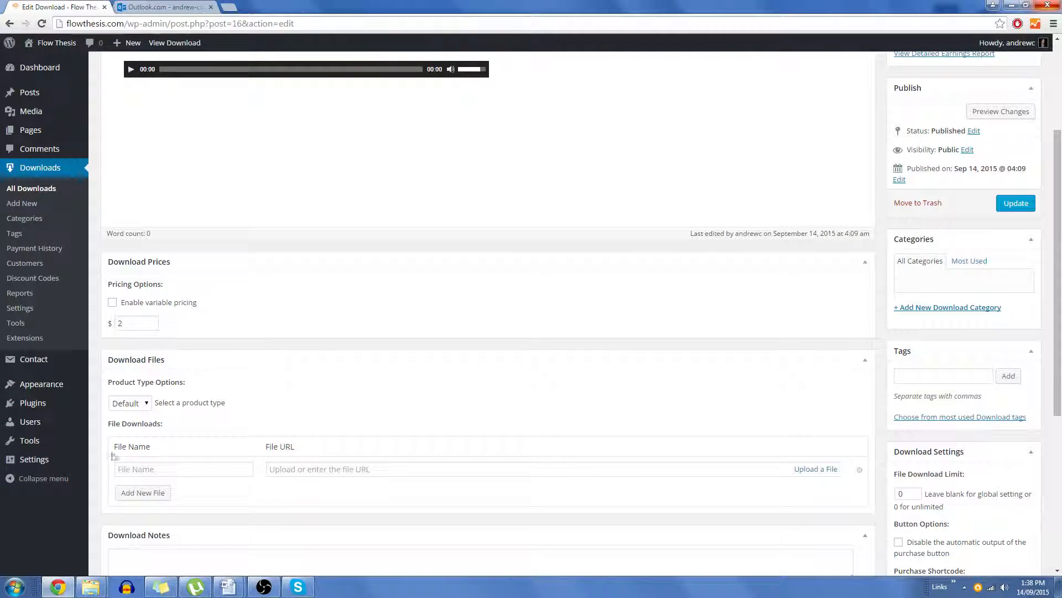
click(161, 469)
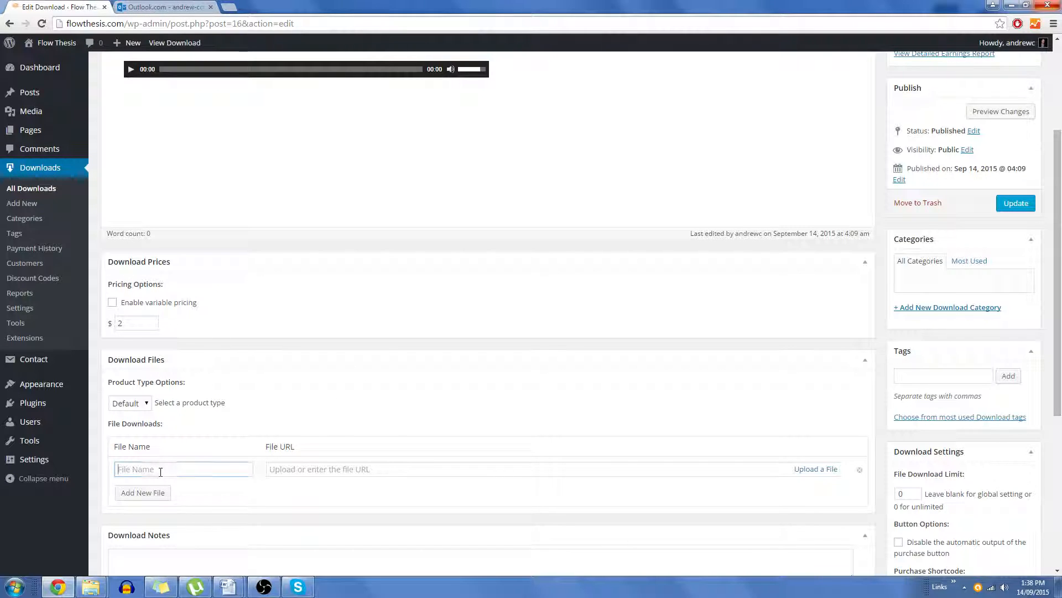
text(I Want)
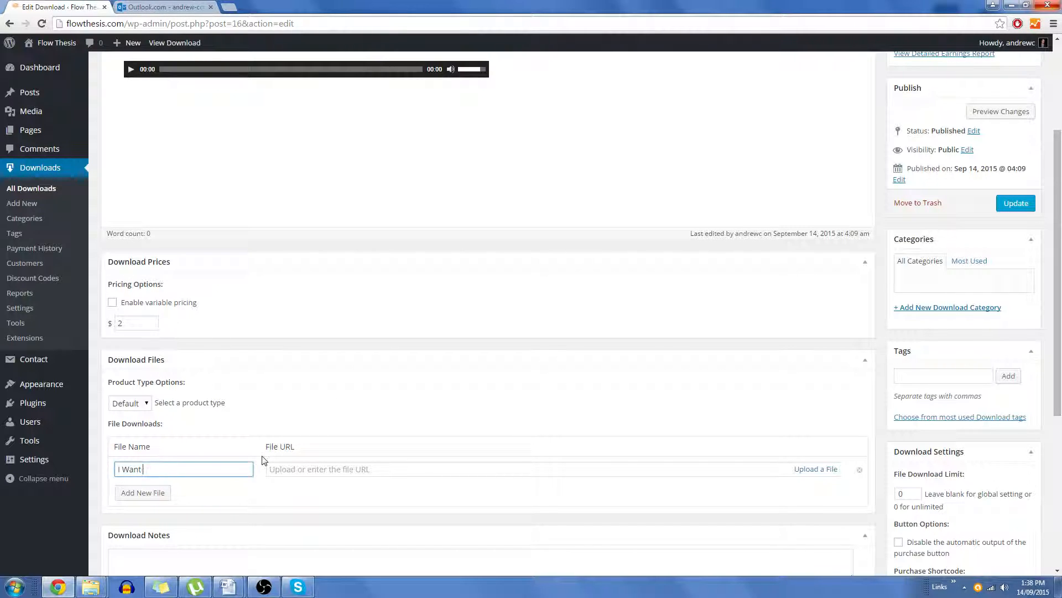
text( You to Kmnnow Remix)
click(313, 470)
scroll(471, 419, down, 2)
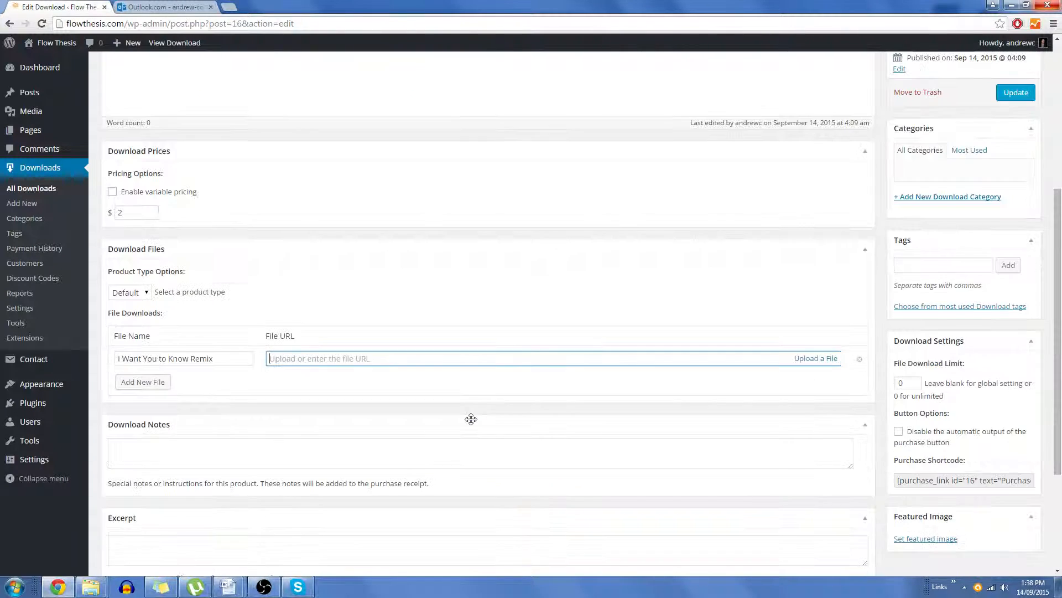
scroll(471, 419, up, 5)
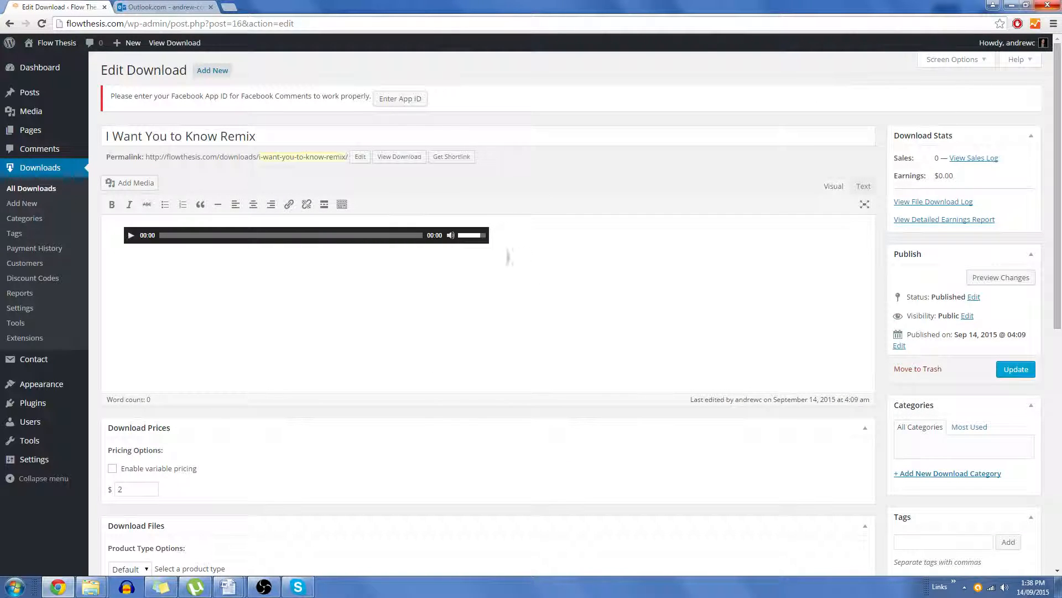
Step: Replace the audio player in the description with the text Check out the remix - Only $2
click(422, 237)
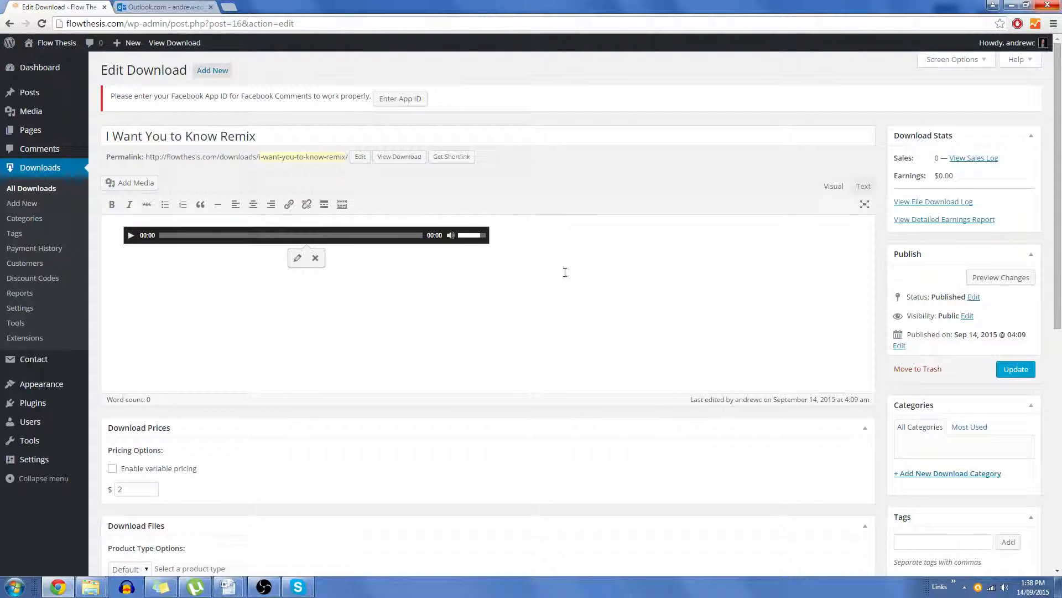
key(Delete)
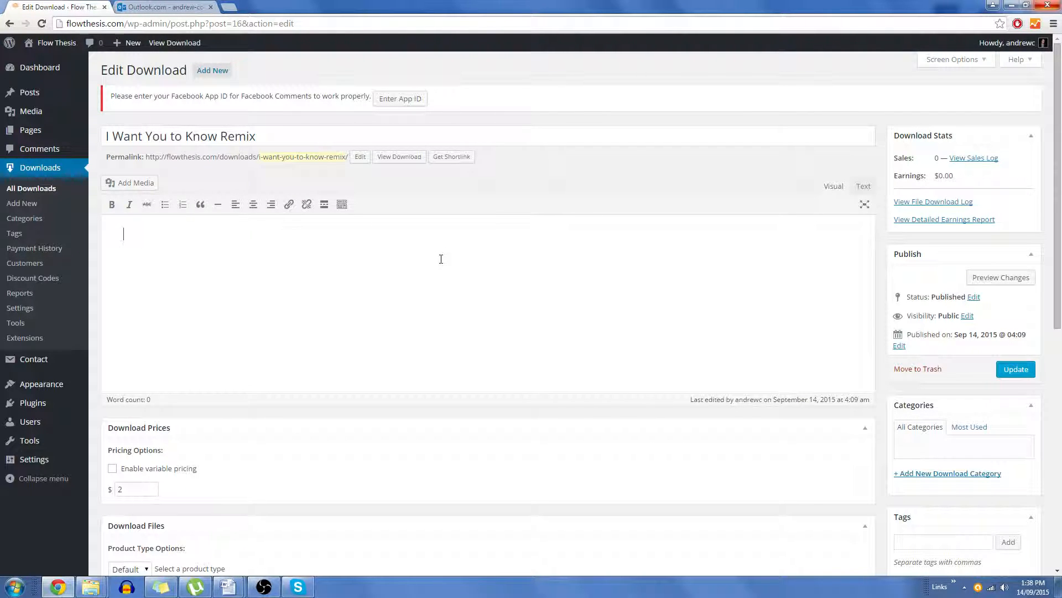
text(CHeck out the rem)
click(135, 233)
key(BackSpace)
text(h)
text(ix - Only $2)
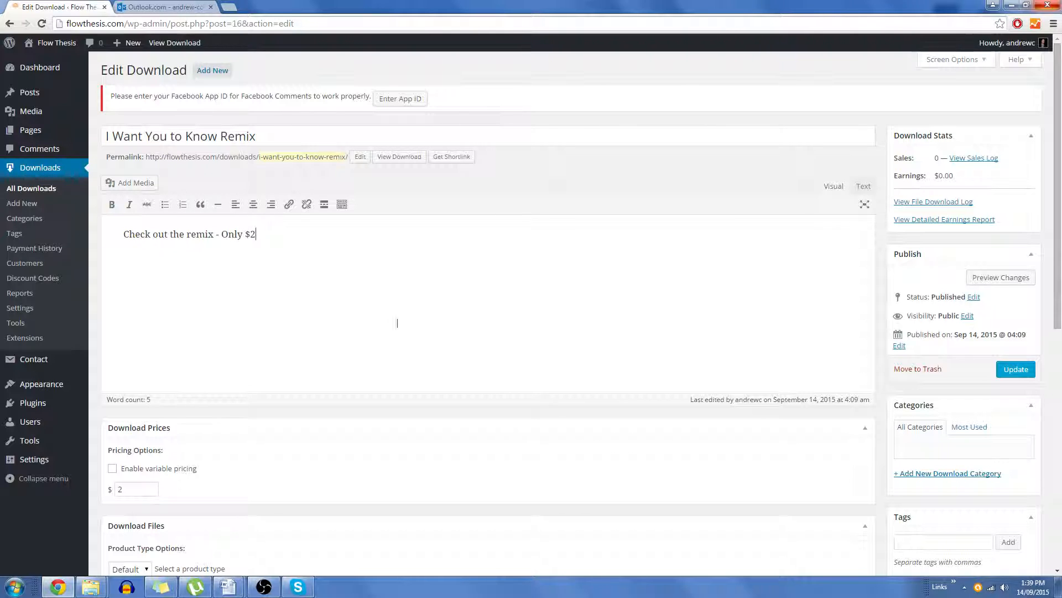
Step: Attach I-Want-Yout-To-Know-Remix.mp3 from the media library as the download file's URL
scroll(415, 226, down, 6)
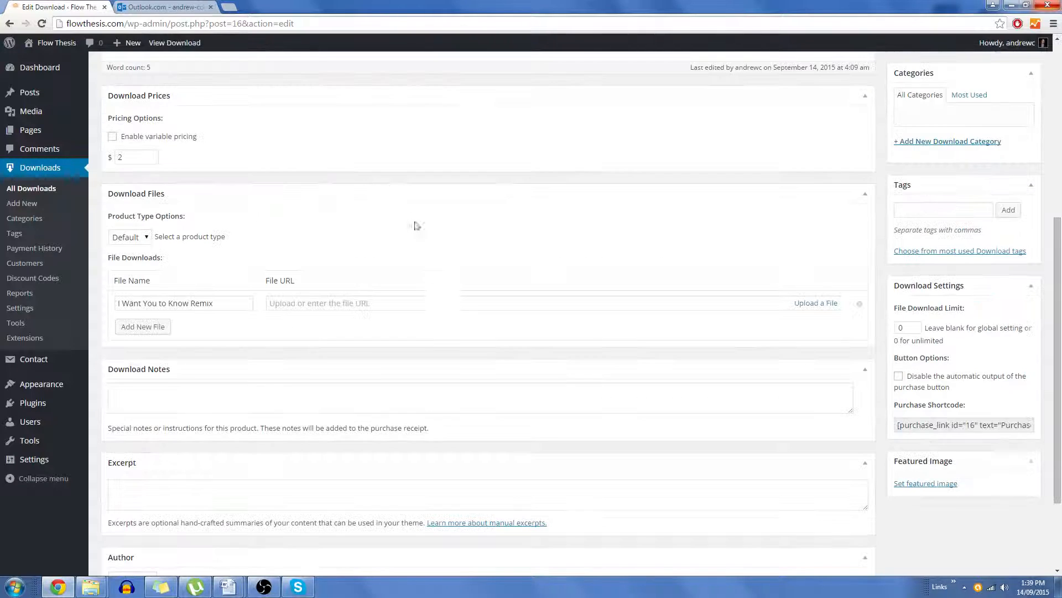
click(386, 303)
click(817, 303)
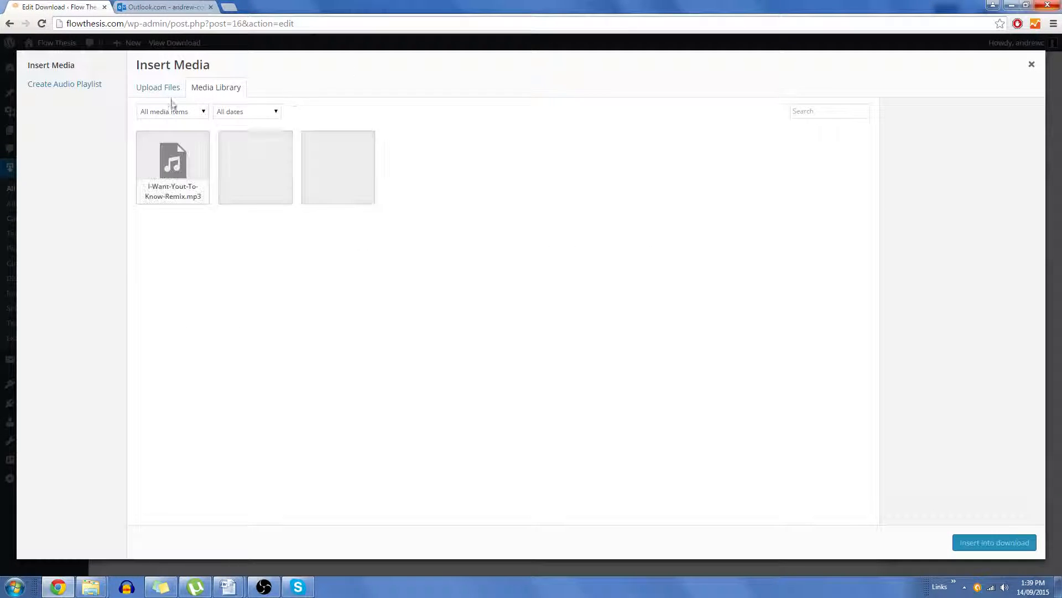
click(180, 163)
click(994, 542)
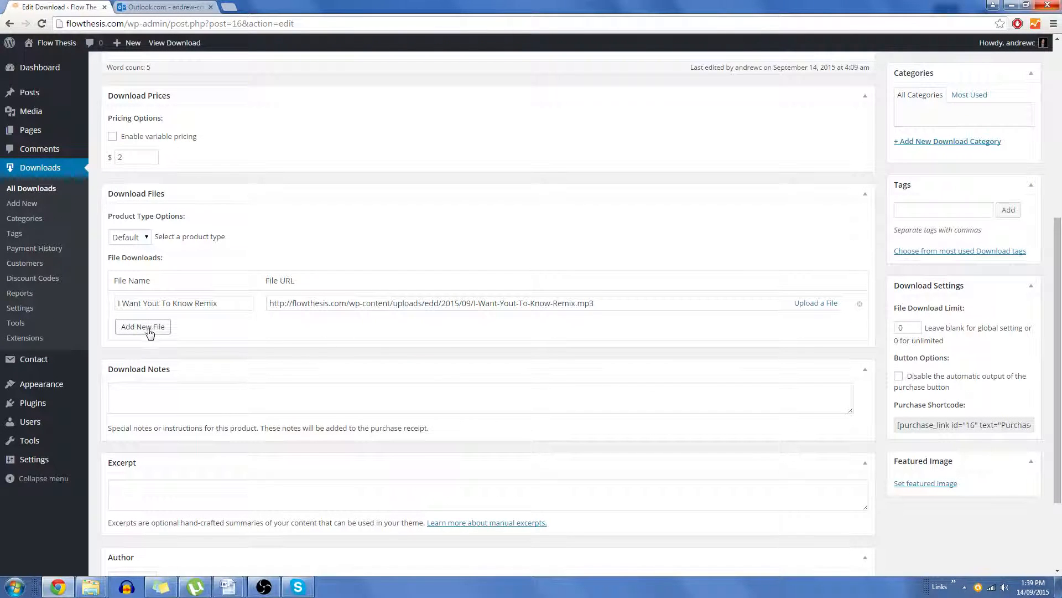
Step: Save the download's changes with Update
click(207, 400)
scroll(232, 397, down, 1)
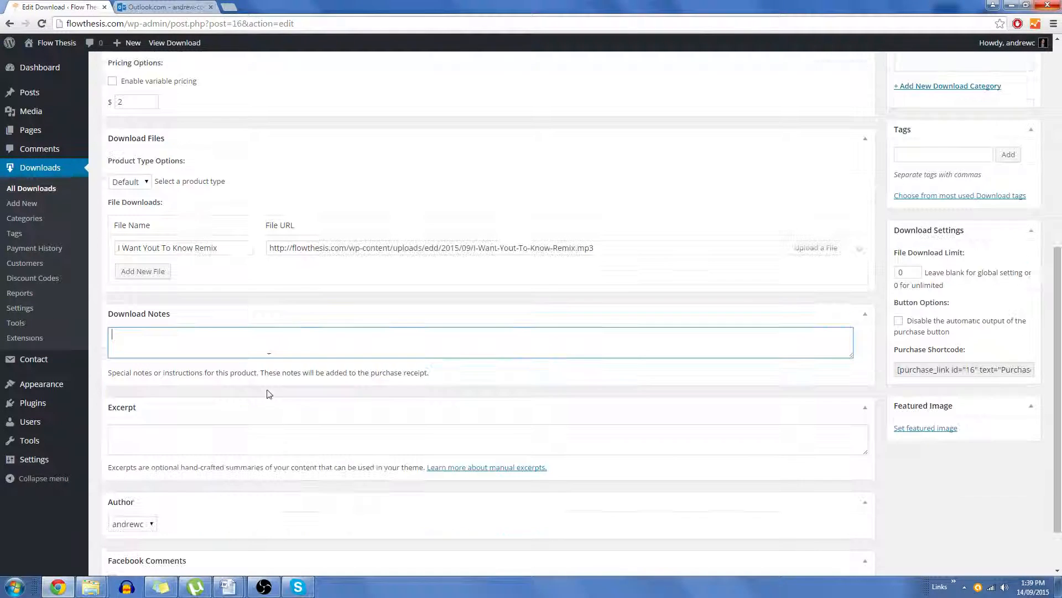
scroll(288, 371, down, 1)
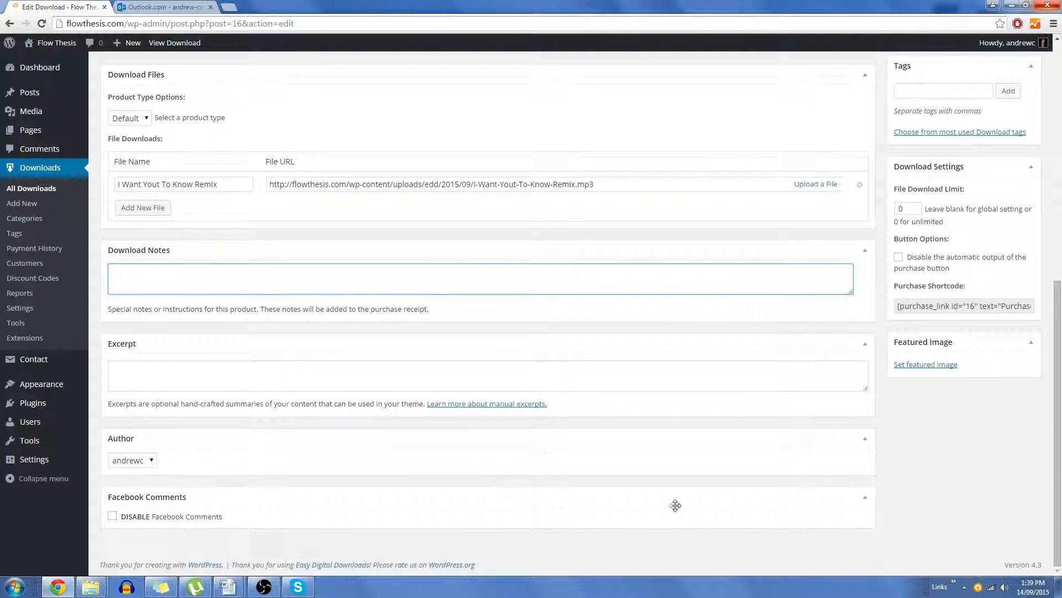
scroll(675, 505, up, 2)
scroll(775, 512, down, 1)
scroll(885, 443, up, 4)
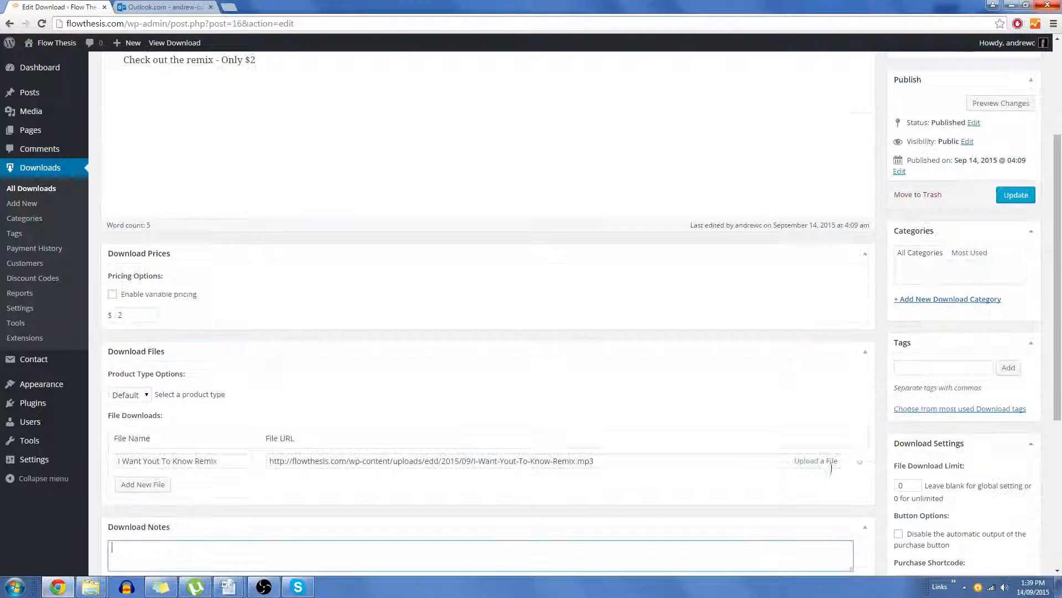
scroll(697, 221, up, 3)
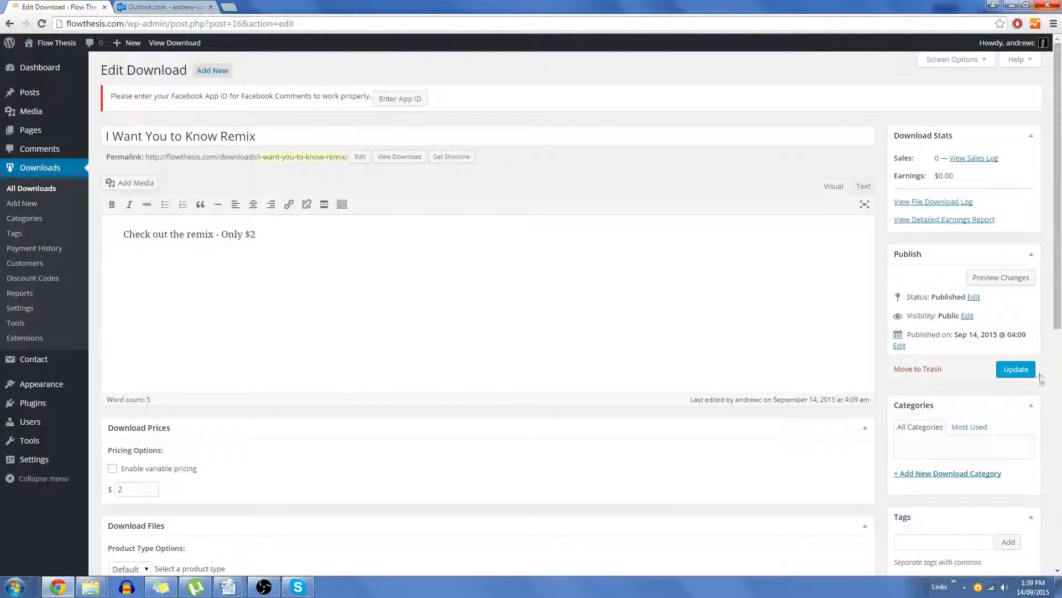
click(1022, 372)
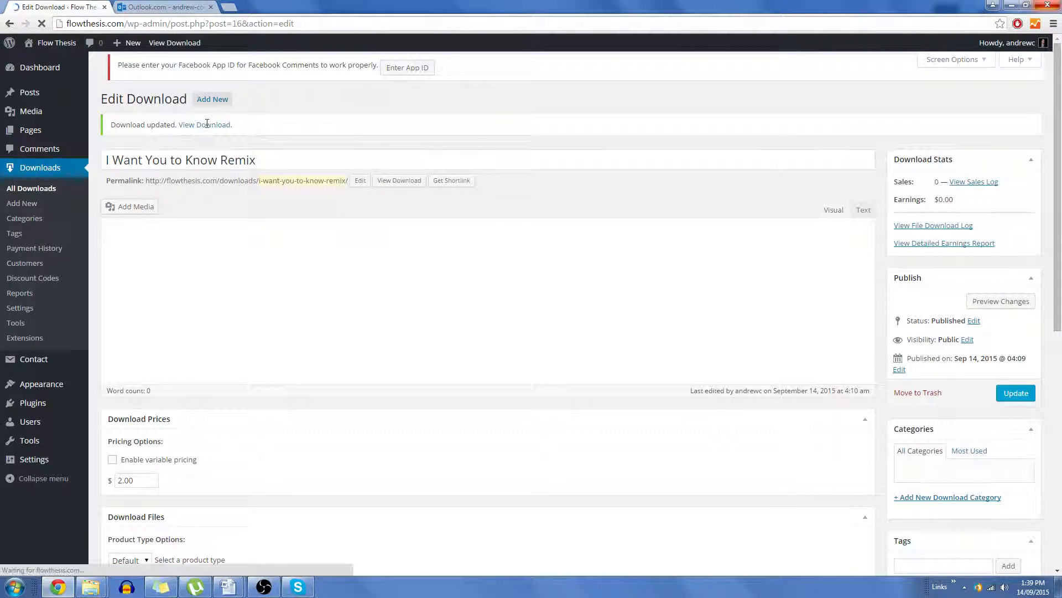
Step: Open the download's public page, add the remix to the cart, and proceed to checkout
click(200, 132)
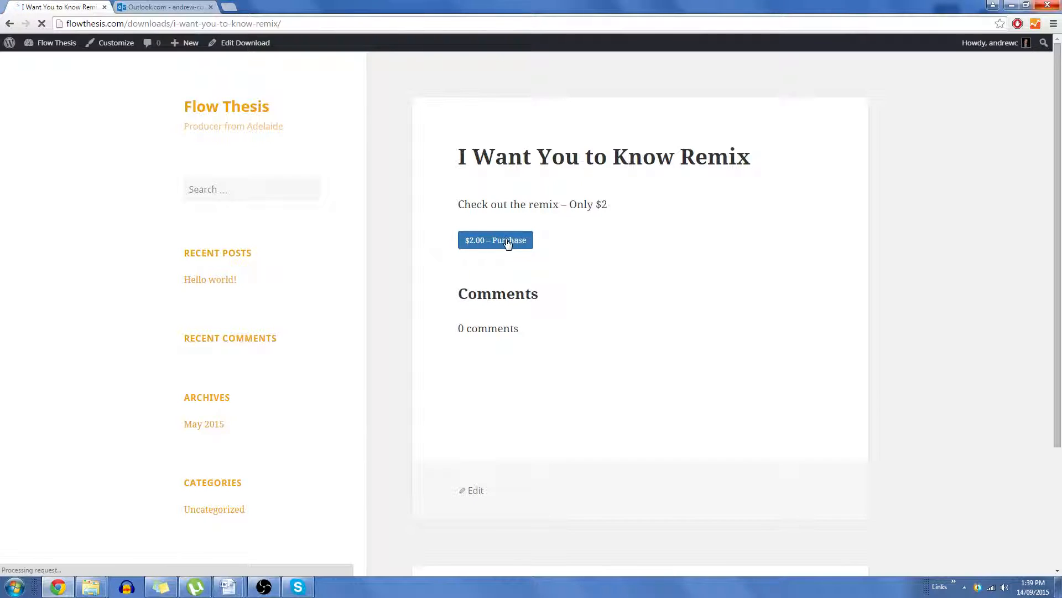
click(507, 241)
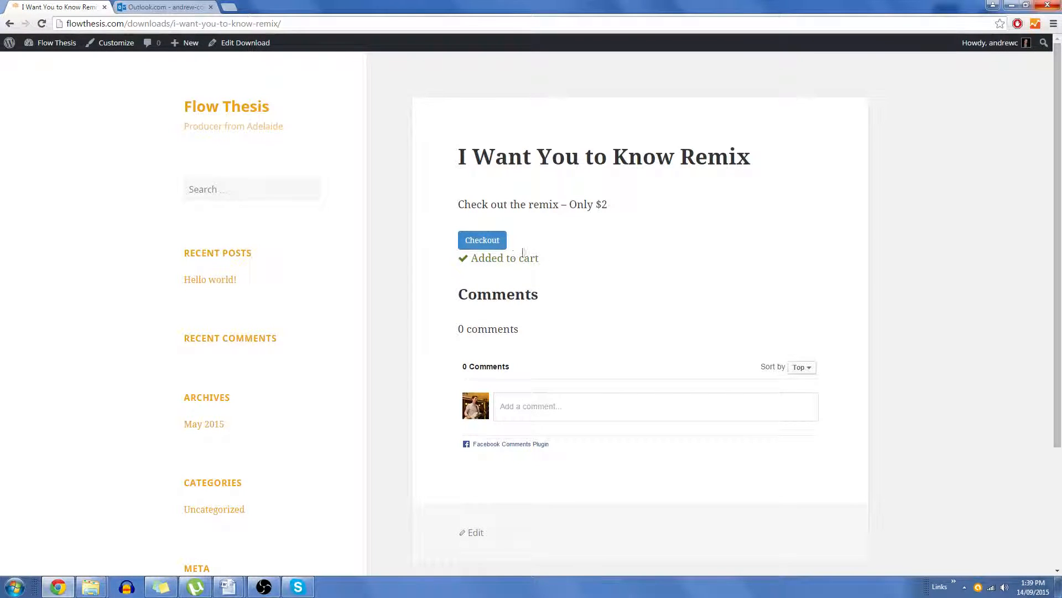
click(485, 240)
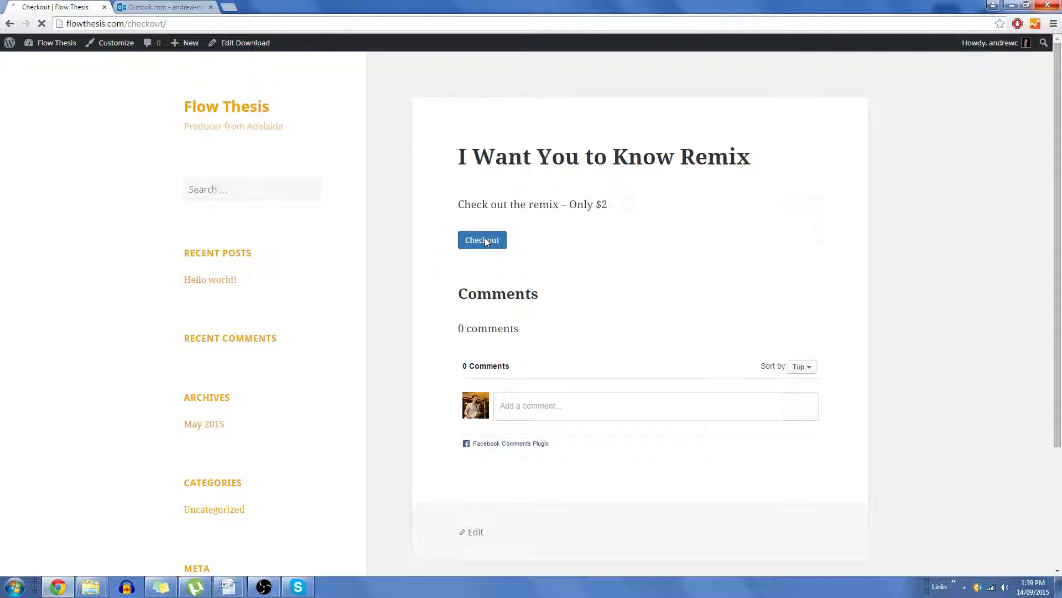
Step: Scroll through the checkout form and examine the purchase section at its end
scroll(635, 286, down, 2)
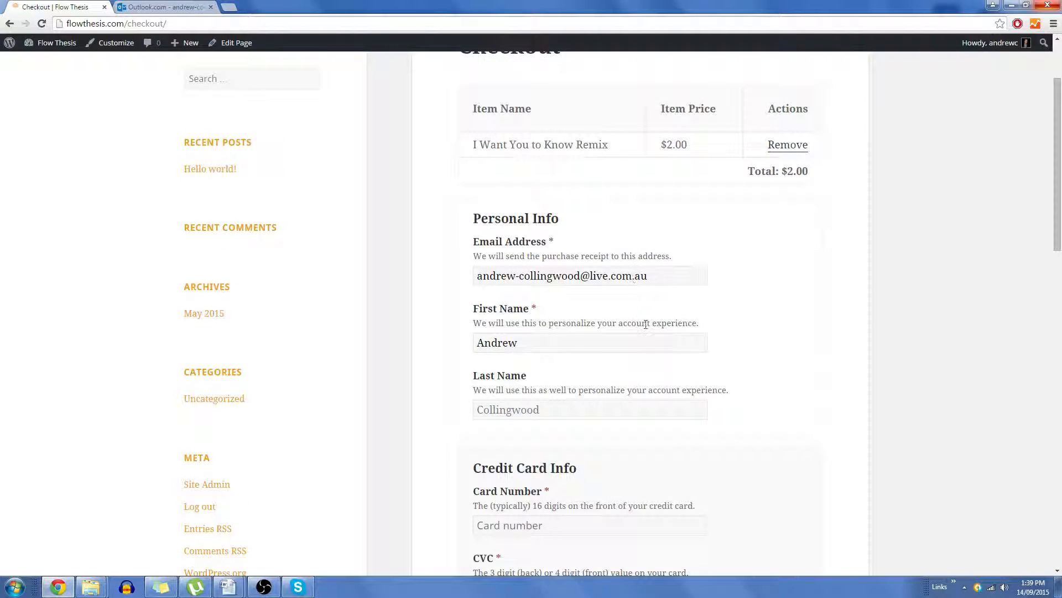
scroll(646, 324, down, 10)
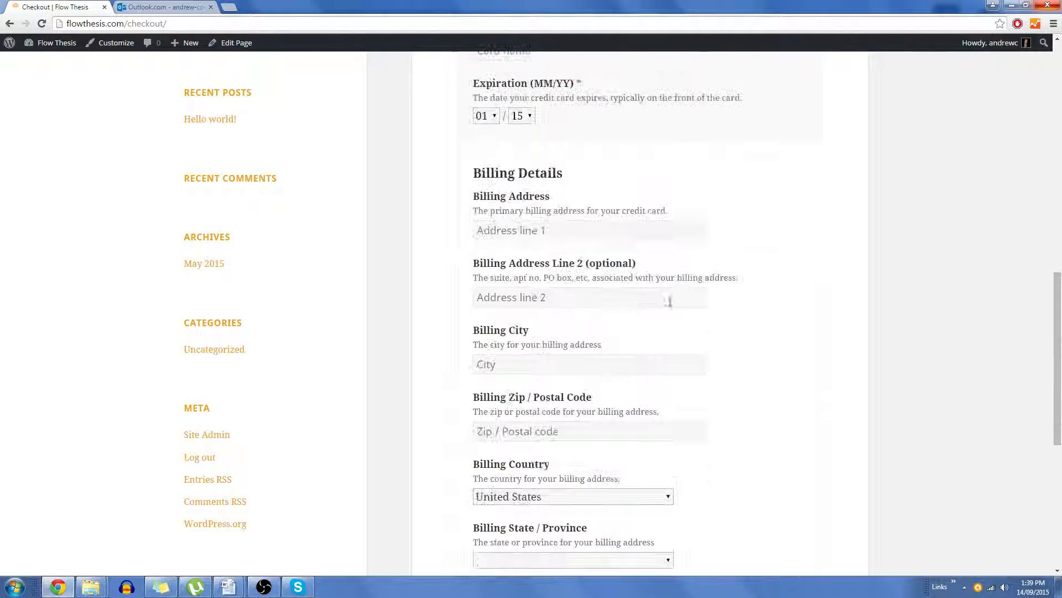
scroll(669, 301, down, 7)
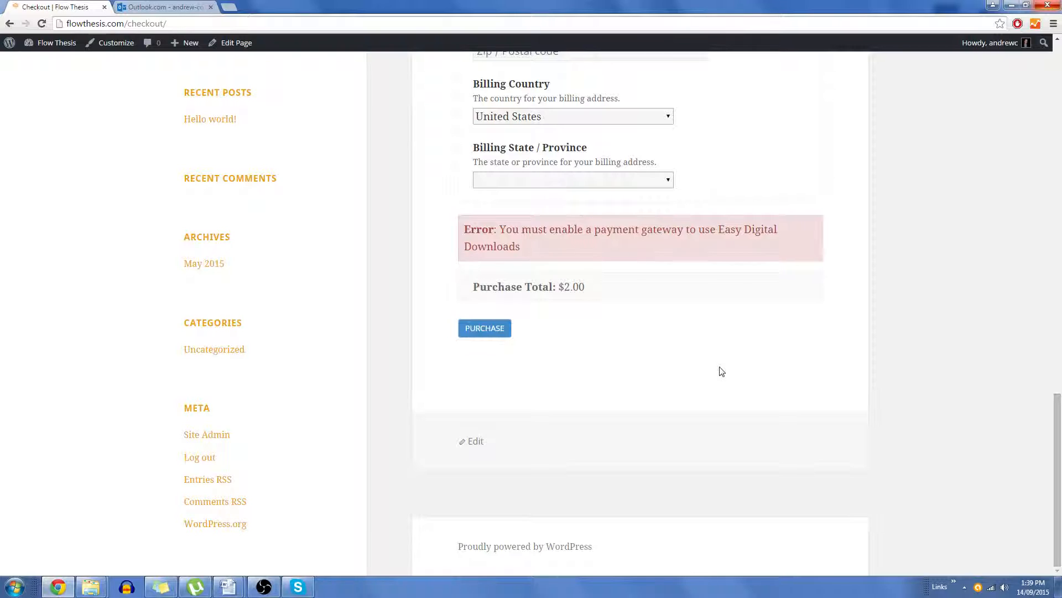
scroll(721, 371, up, 1)
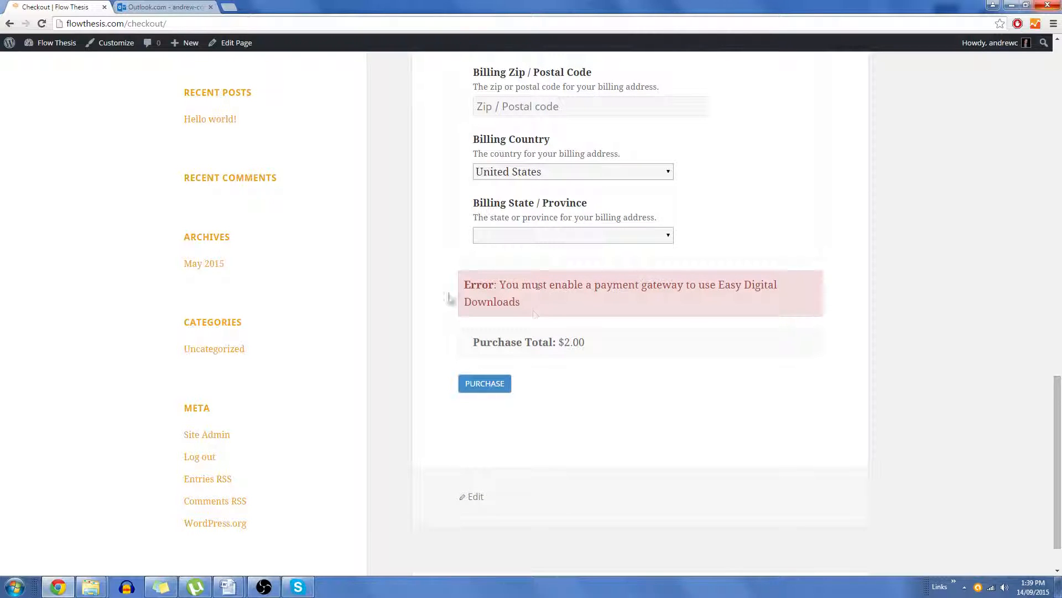
mouse_move(481, 284)
mouse_down()
mouse_move(453, 282)
mouse_move(568, 285)
mouse_move(587, 300)
mouse_move(493, 286)
mouse_up()
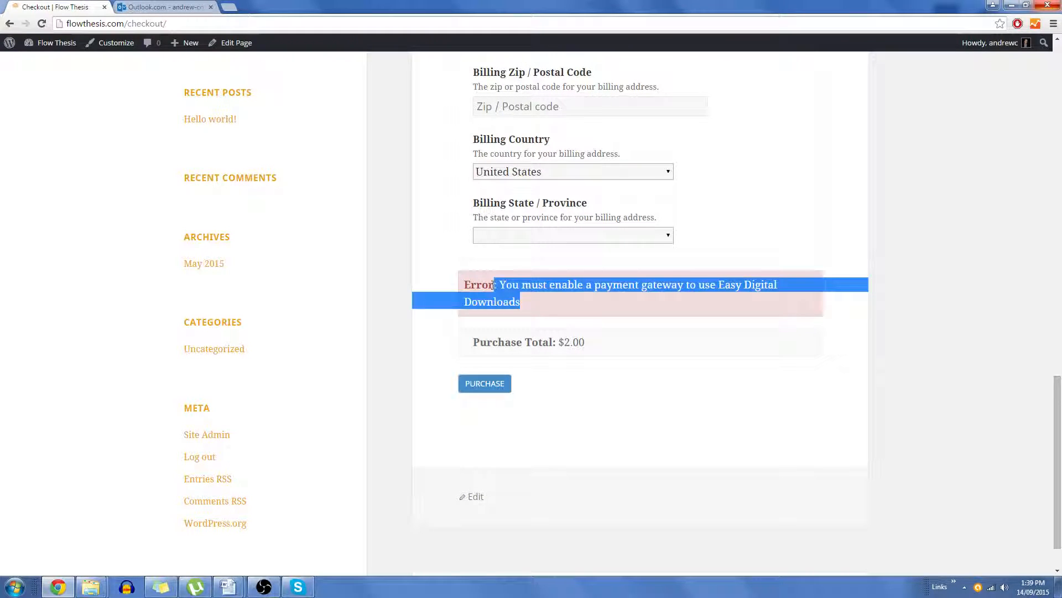
click(523, 285)
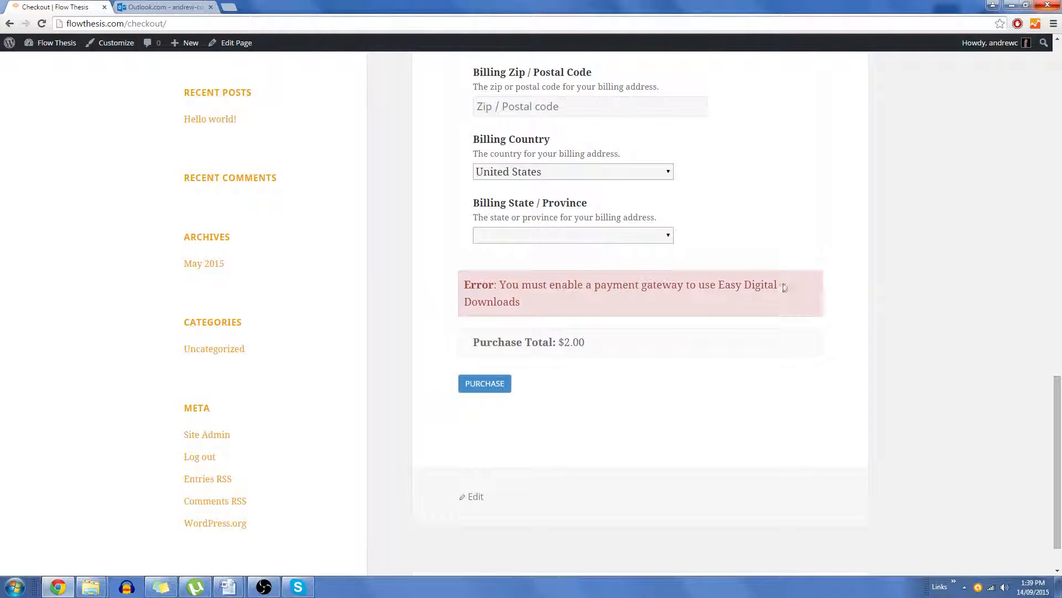
drag(580, 307, 479, 297)
click(512, 290)
Step: Open the Payment Gateways section of the Easy Digital Downloads settings
click(56, 43)
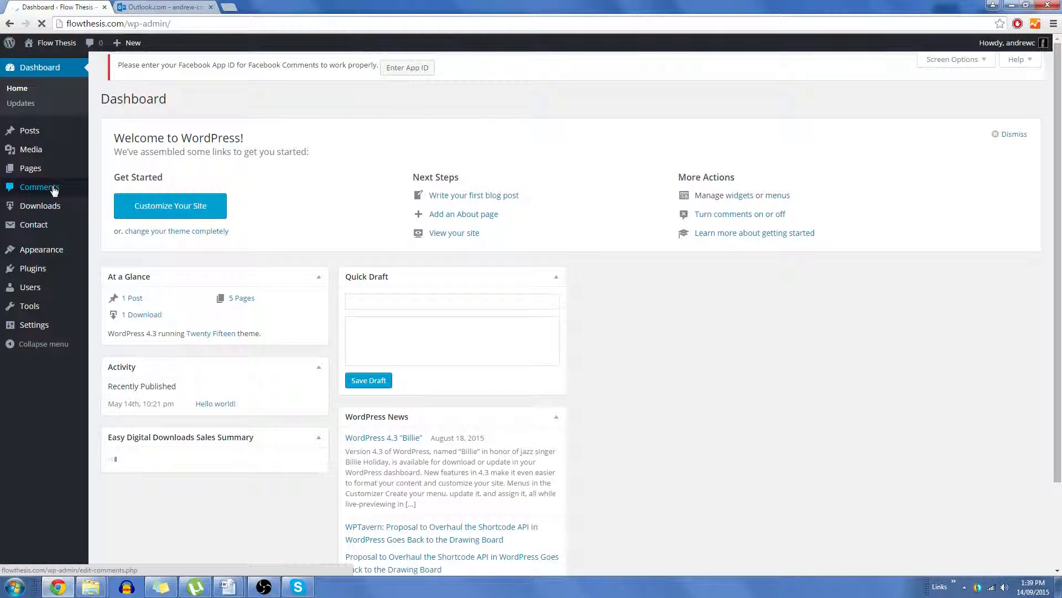
click(53, 206)
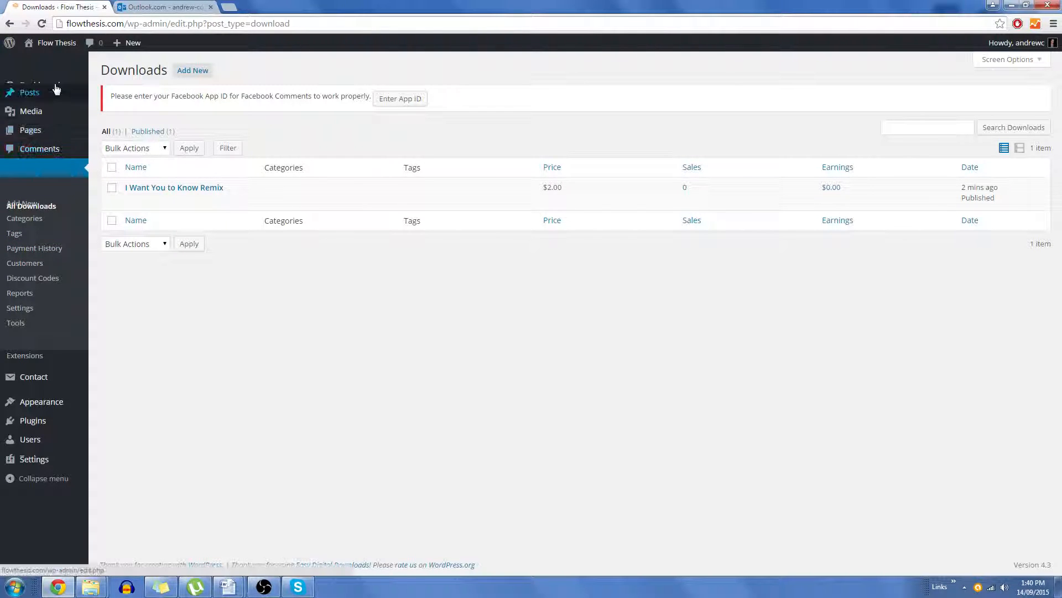
mouse_move(49, 67)
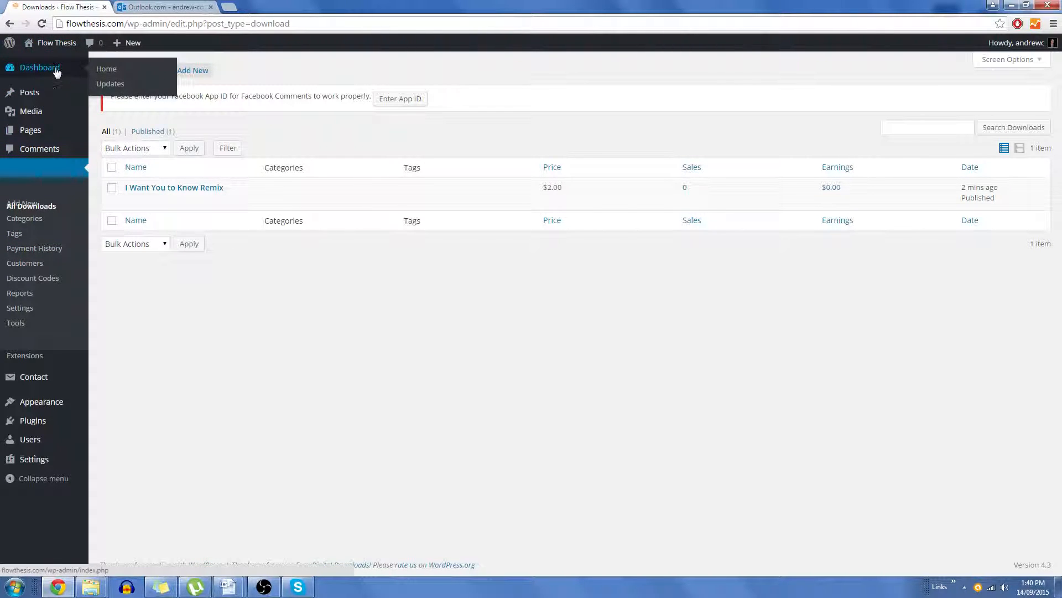
click(56, 72)
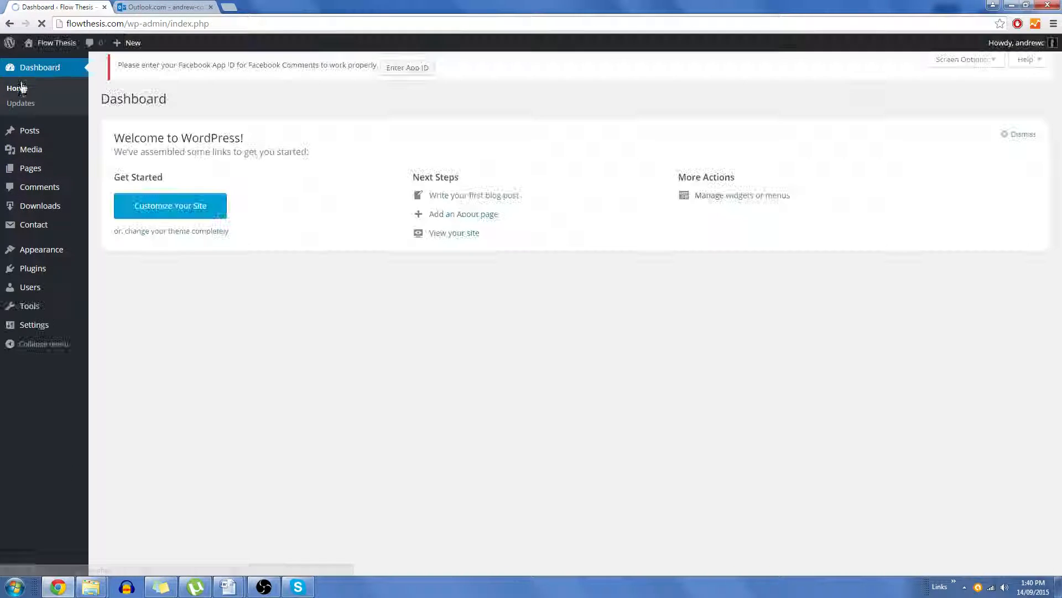
mouse_move(45, 215)
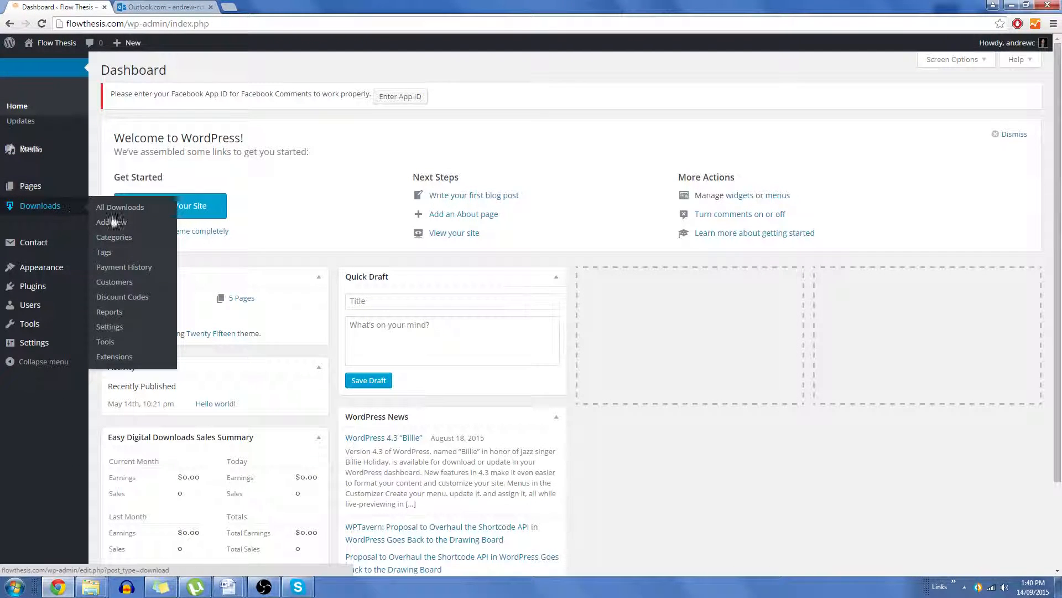
click(109, 327)
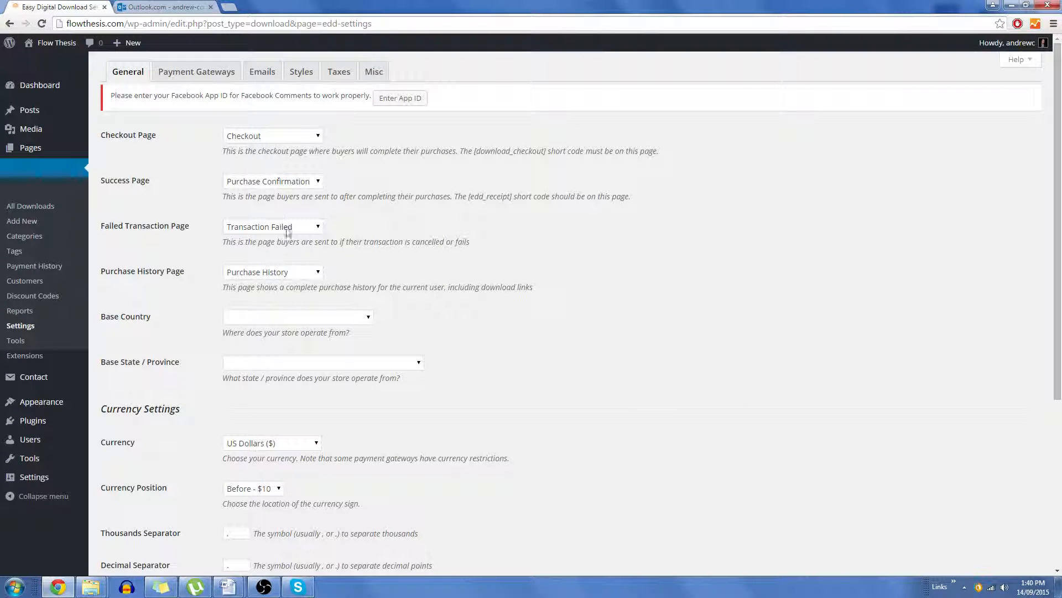
click(183, 66)
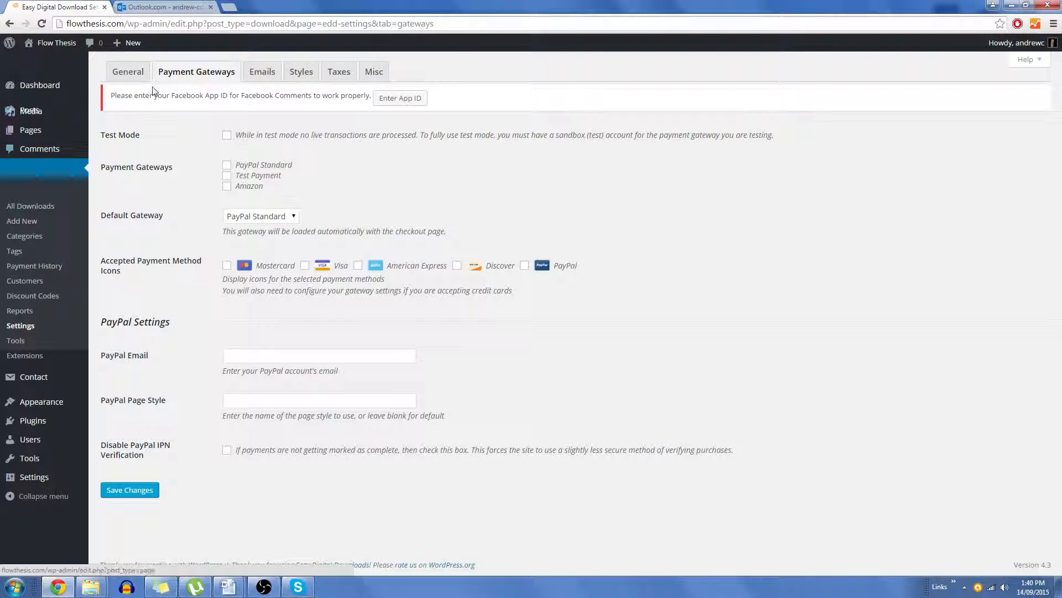
mouse_move(43, 98)
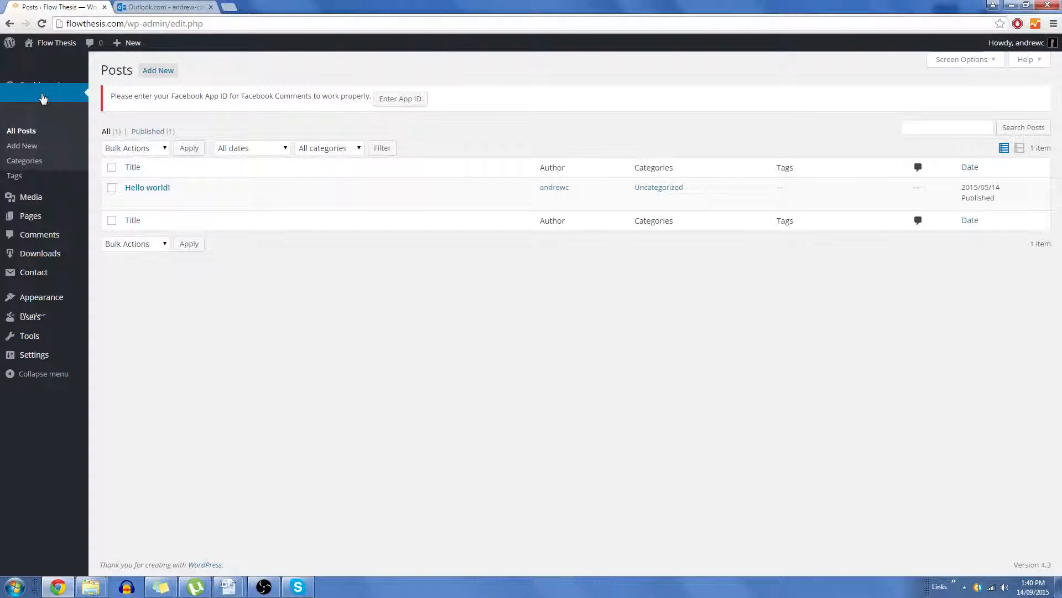
Step: Move the default Hello world! post to the Trash
mouse_move(121, 187)
click(197, 201)
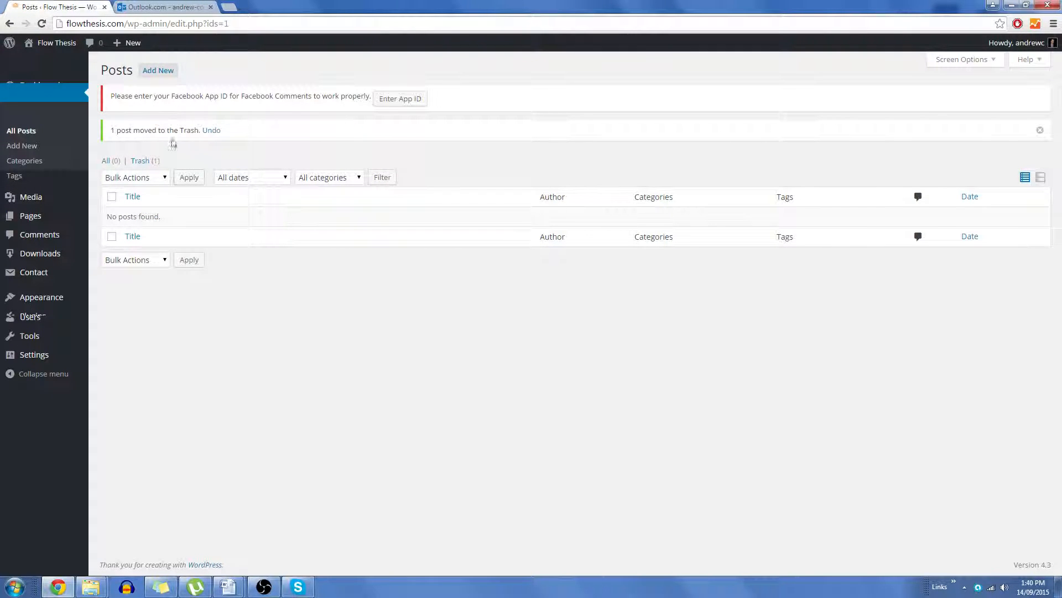
Step: Write and publish a new post titled Hi with the body text Hello there
click(163, 72)
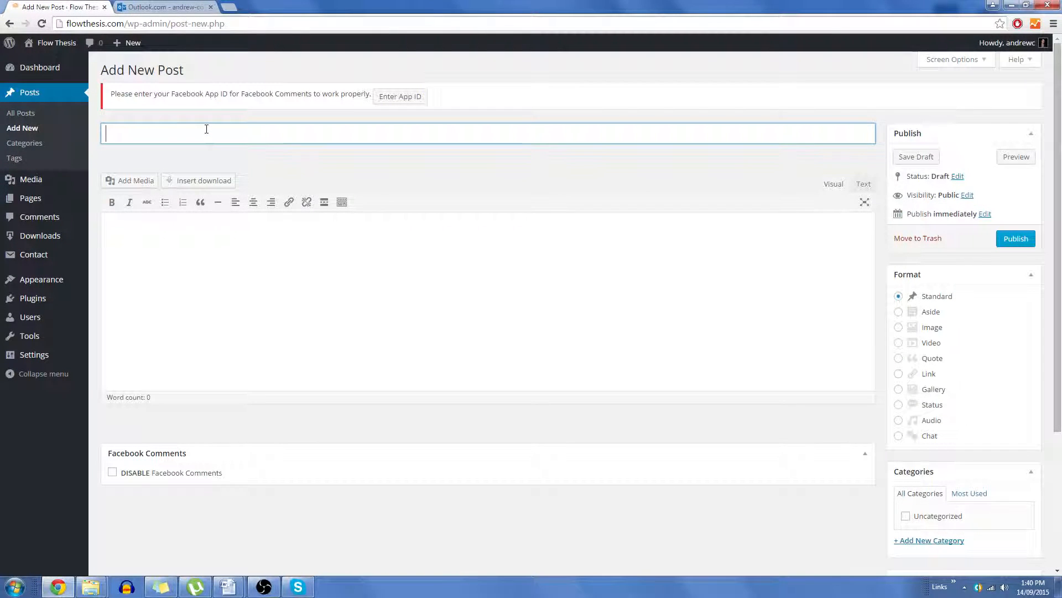
click(210, 305)
text(Hello there)
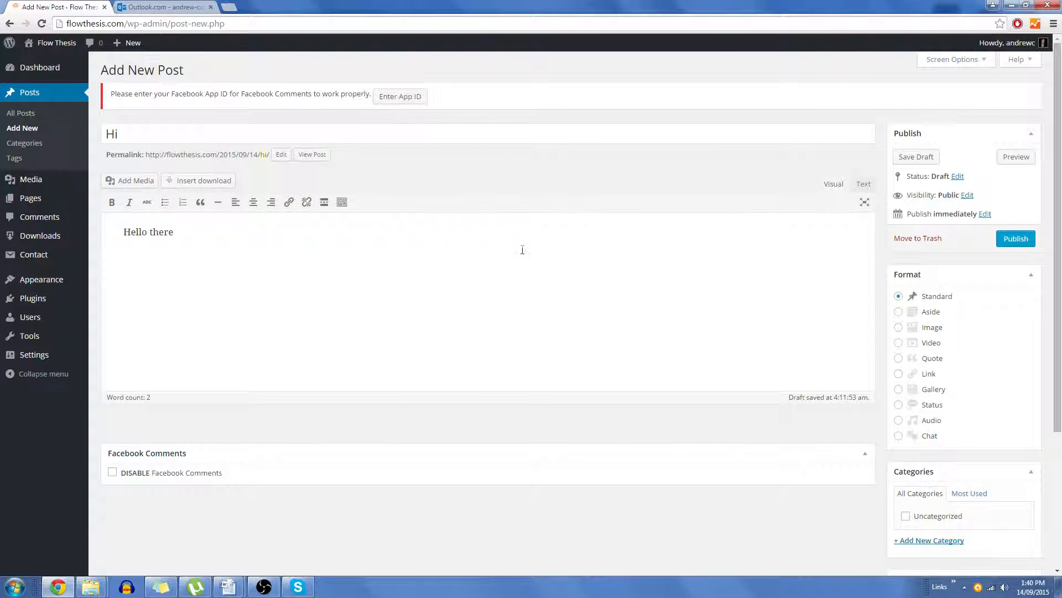
click(1017, 237)
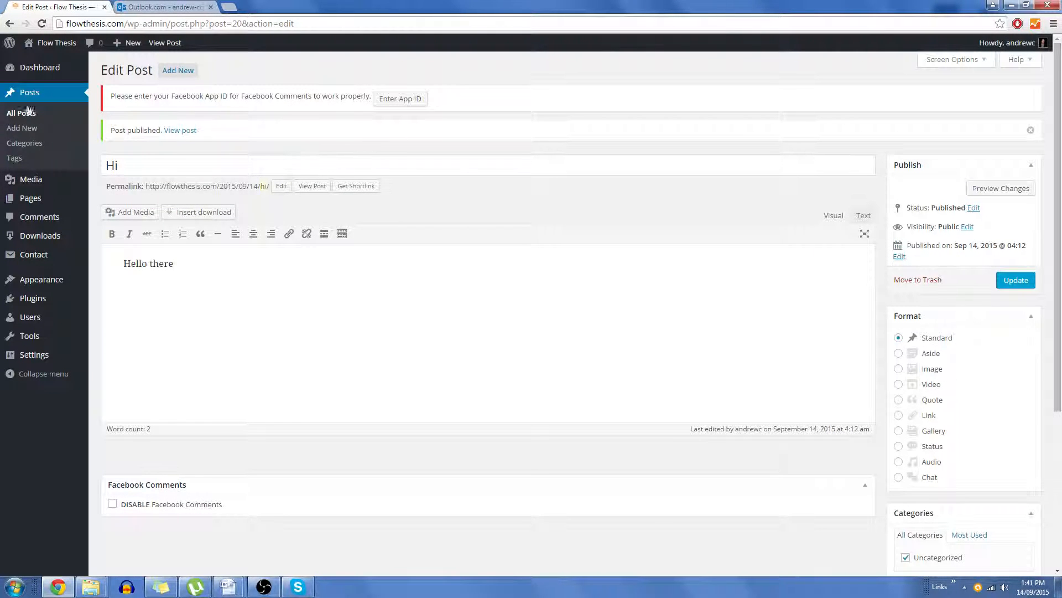
Step: View the published Hi post and the site's home page
click(186, 131)
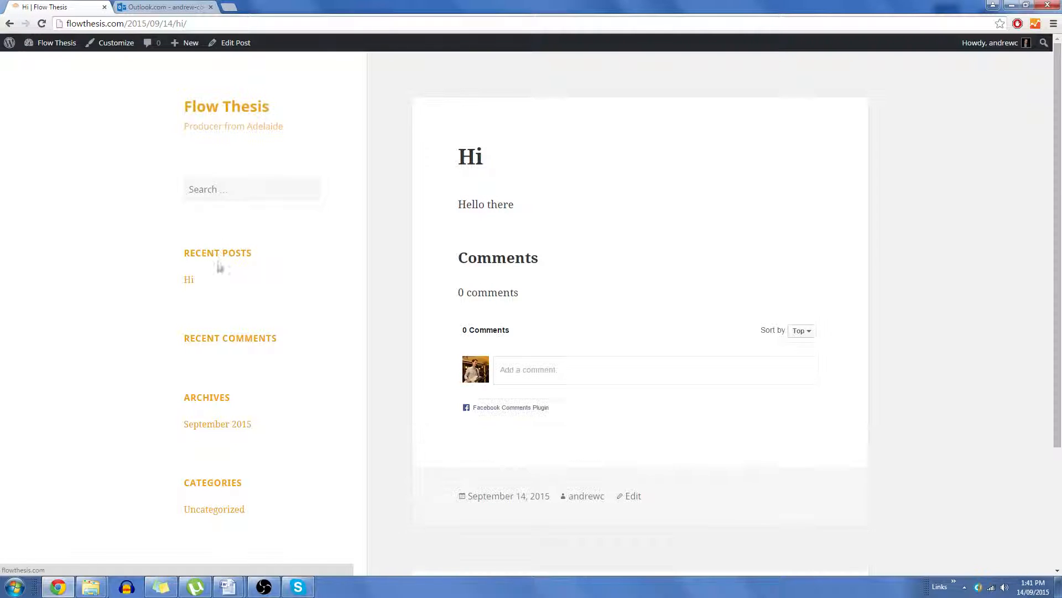
scroll(248, 374, down, 3)
scroll(246, 374, up, 3)
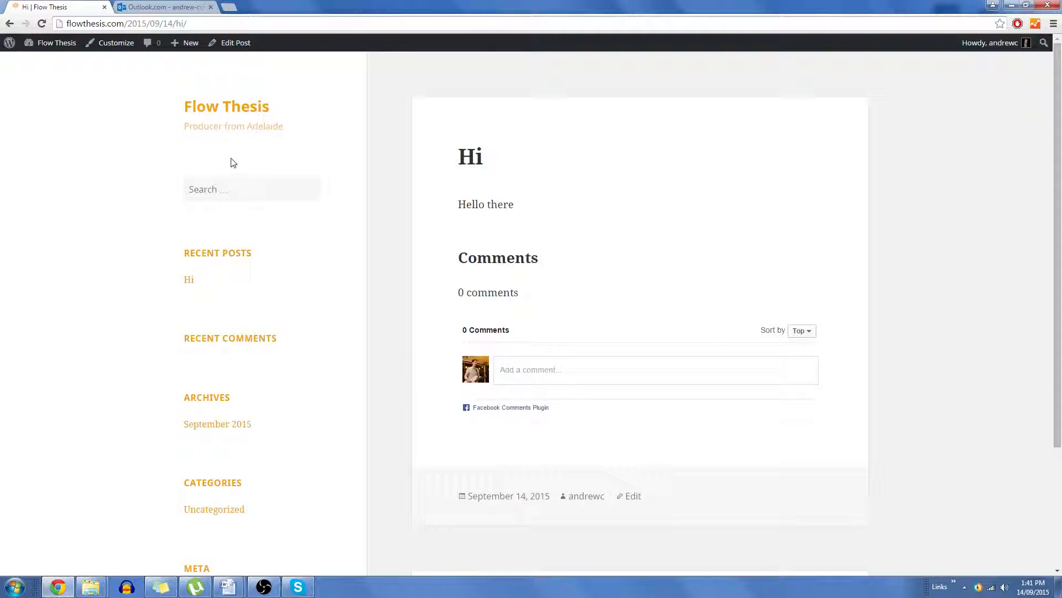
click(225, 113)
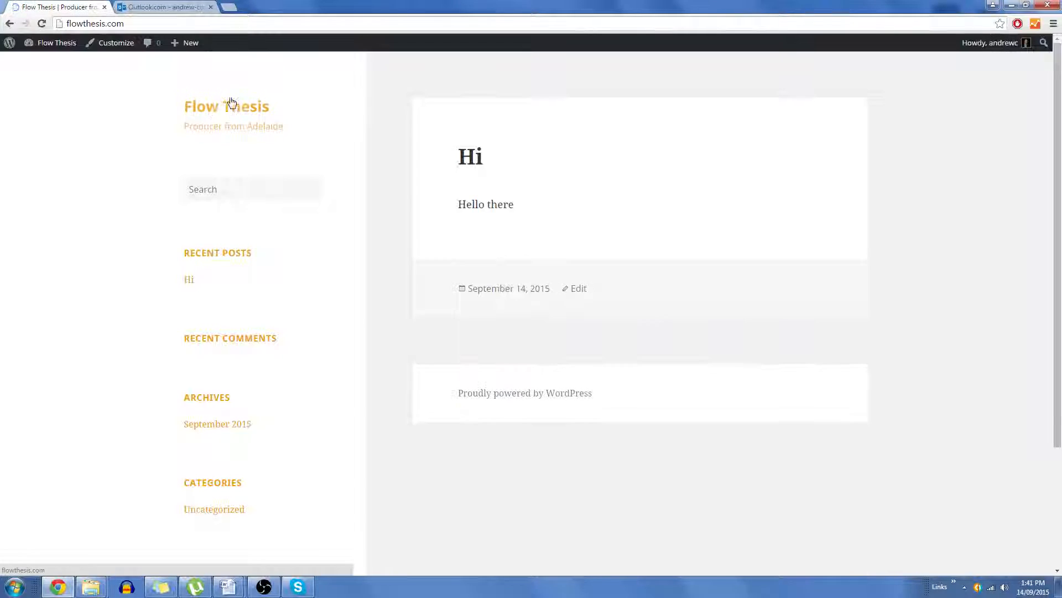
scroll(477, 190, down, 3)
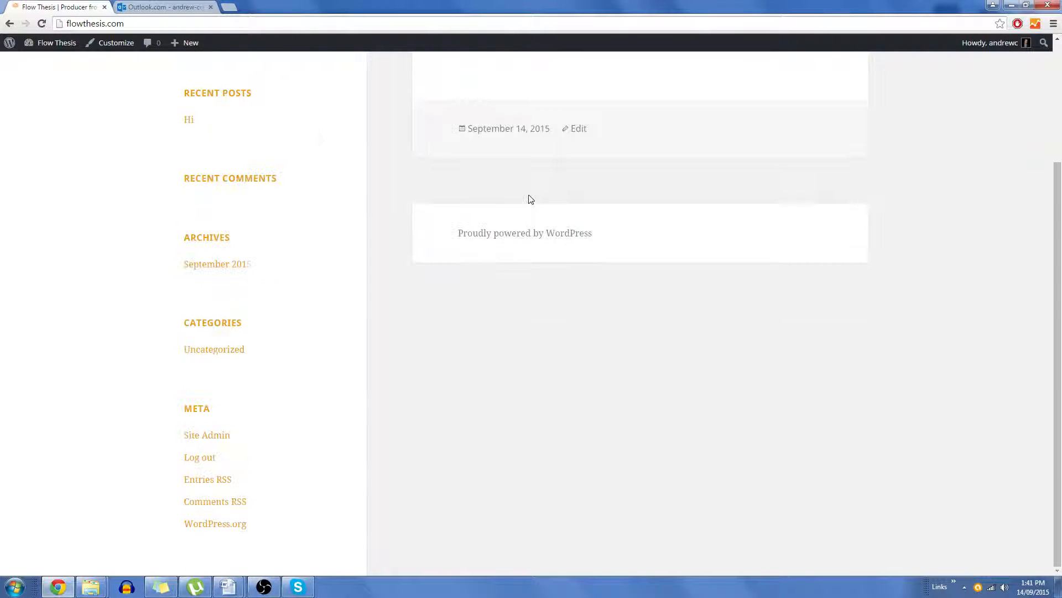
scroll(528, 199, up, 3)
Step: Open the Widgets screen and remove the default widgets from the sidebar widget area
mouse_move(46, 54)
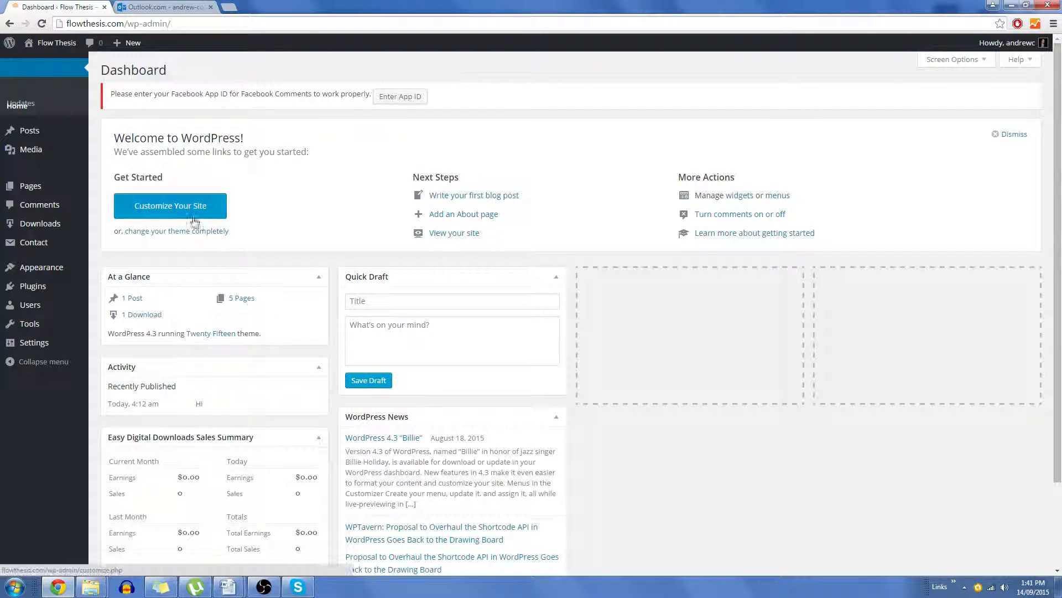
mouse_move(49, 269)
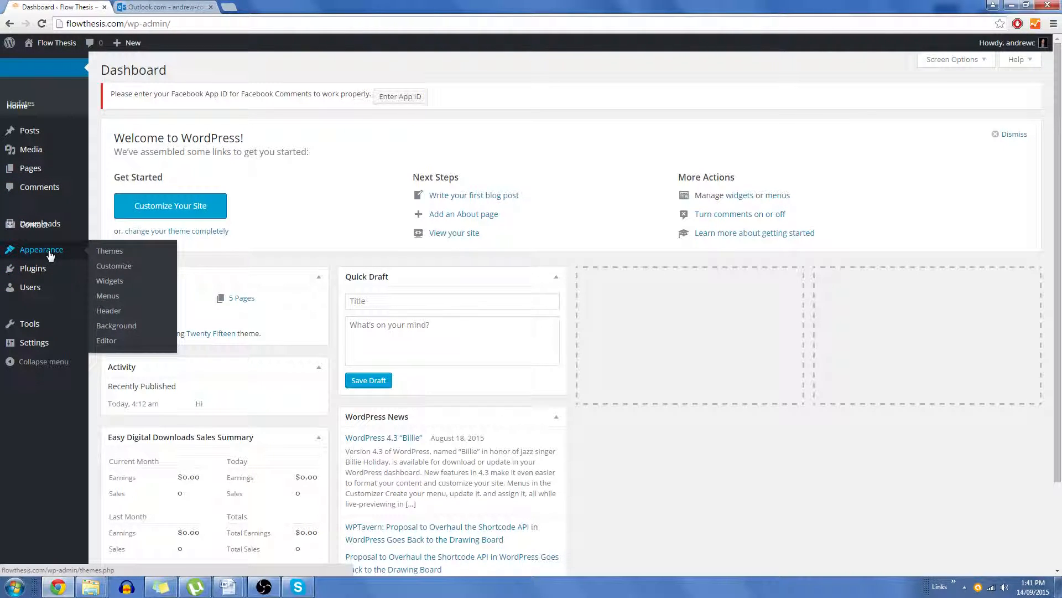
click(105, 280)
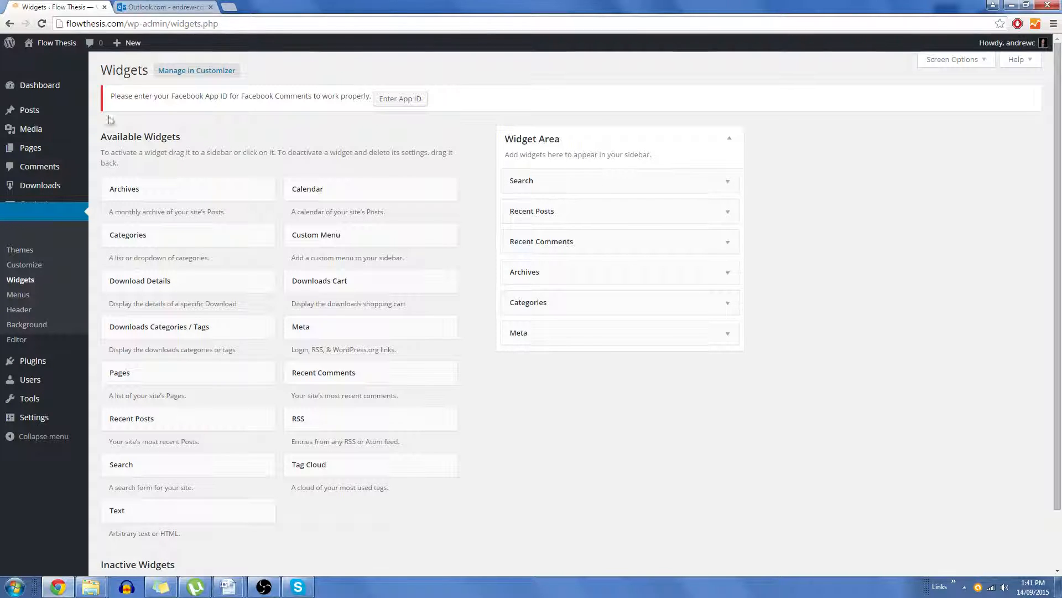
drag(661, 177, 190, 190)
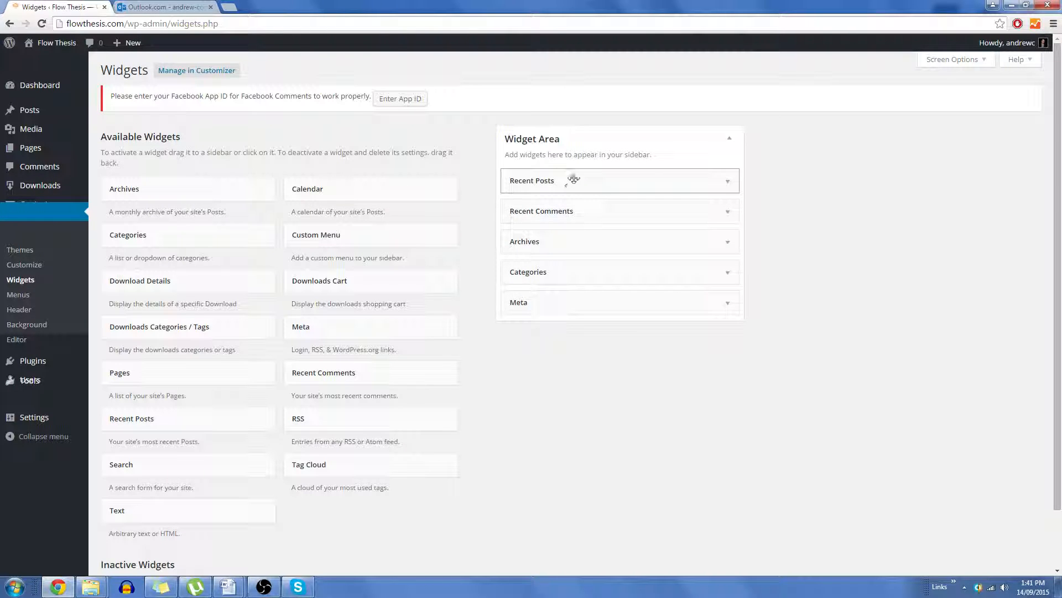
drag(569, 178, 197, 173)
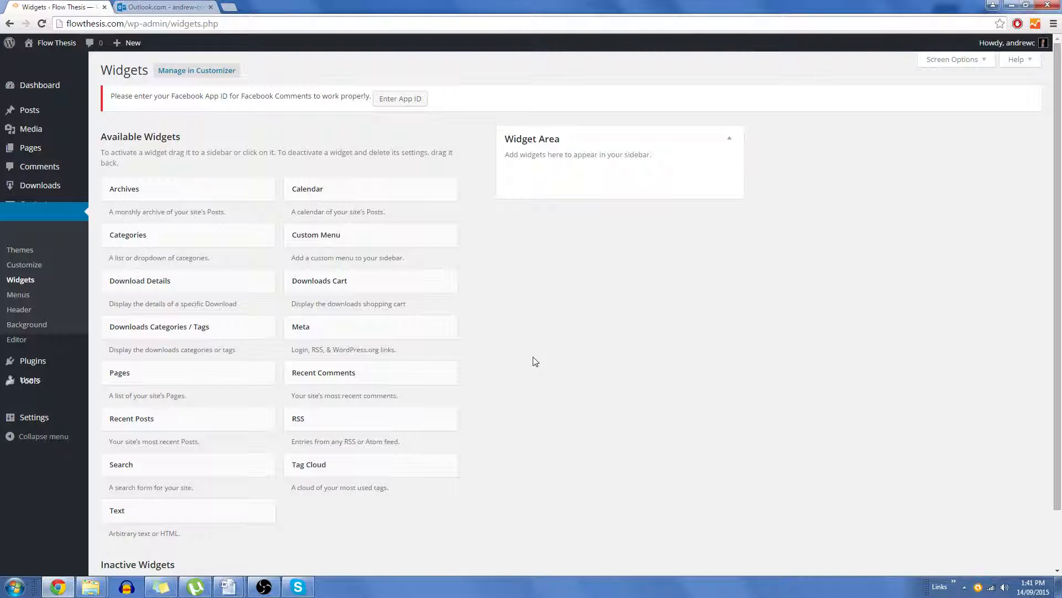
Step: Add the Downloads Cart, Pages and Recent Posts widgets to the sidebar widget area and save each
drag(353, 278, 543, 189)
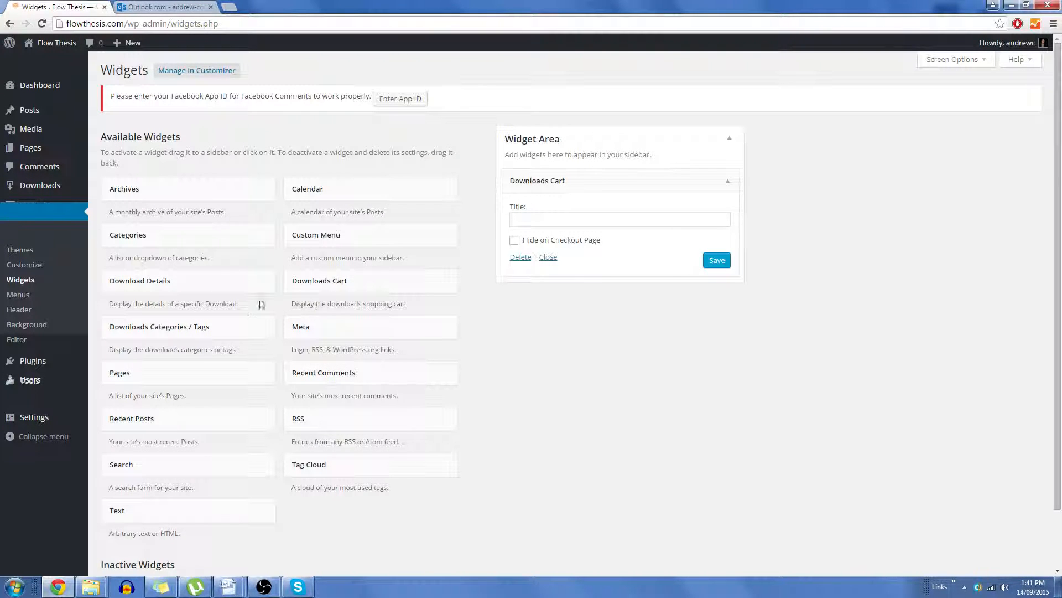
drag(170, 380, 608, 190)
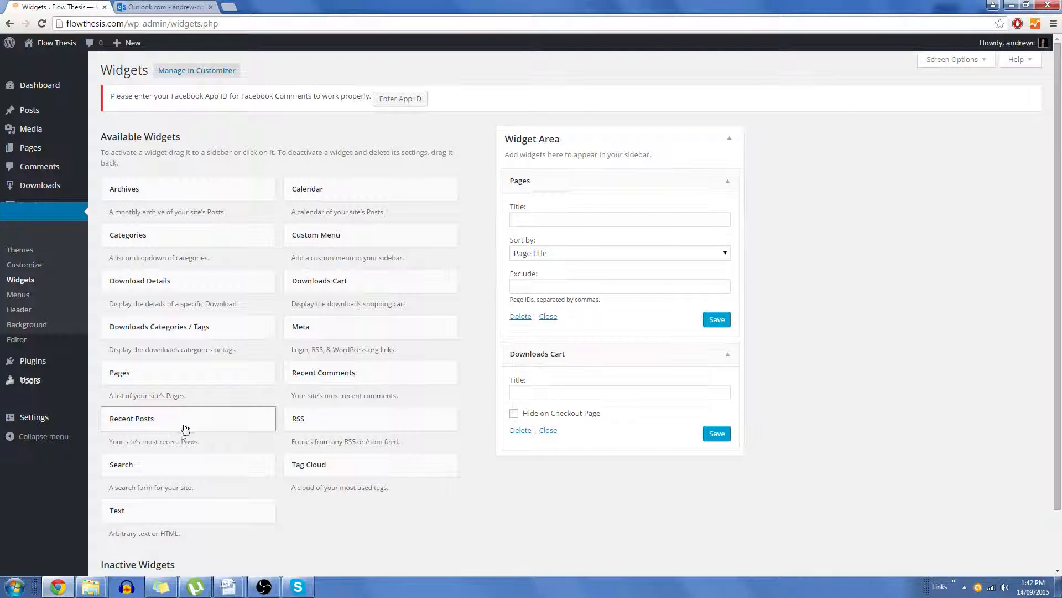
drag(186, 427, 658, 215)
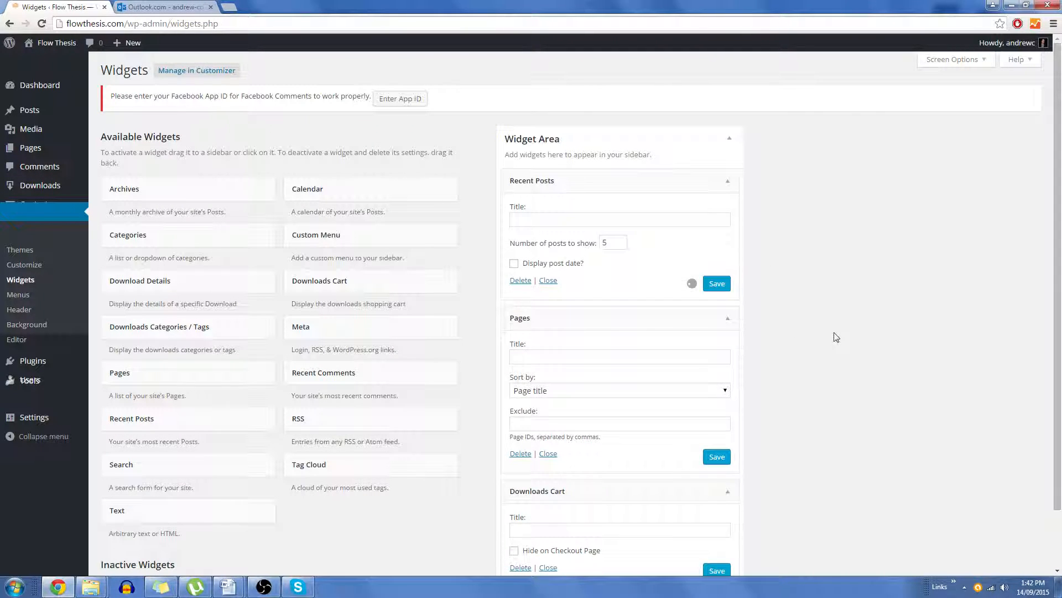
click(722, 287)
click(720, 458)
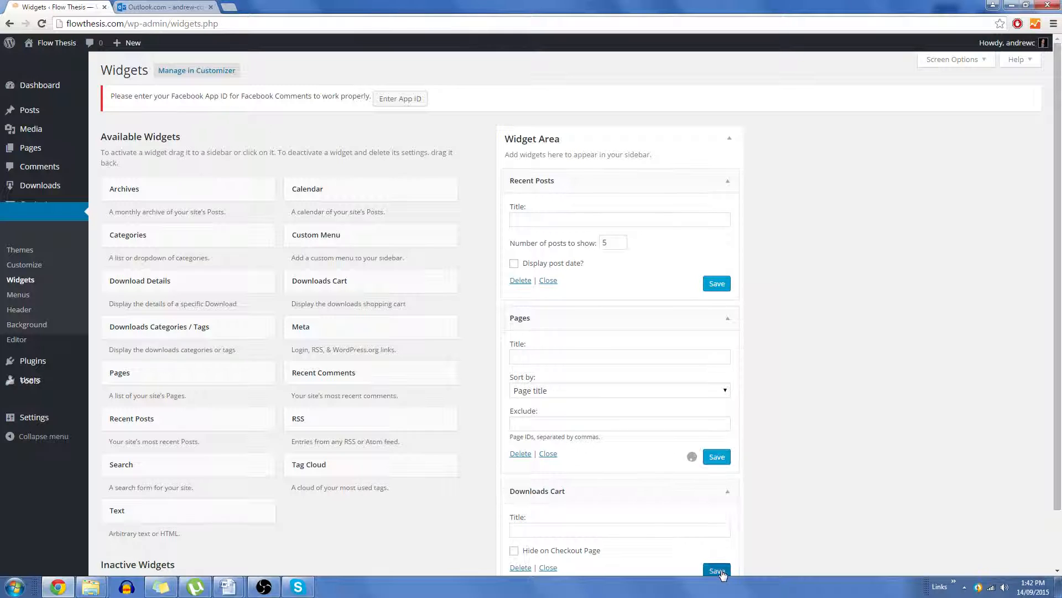
click(717, 570)
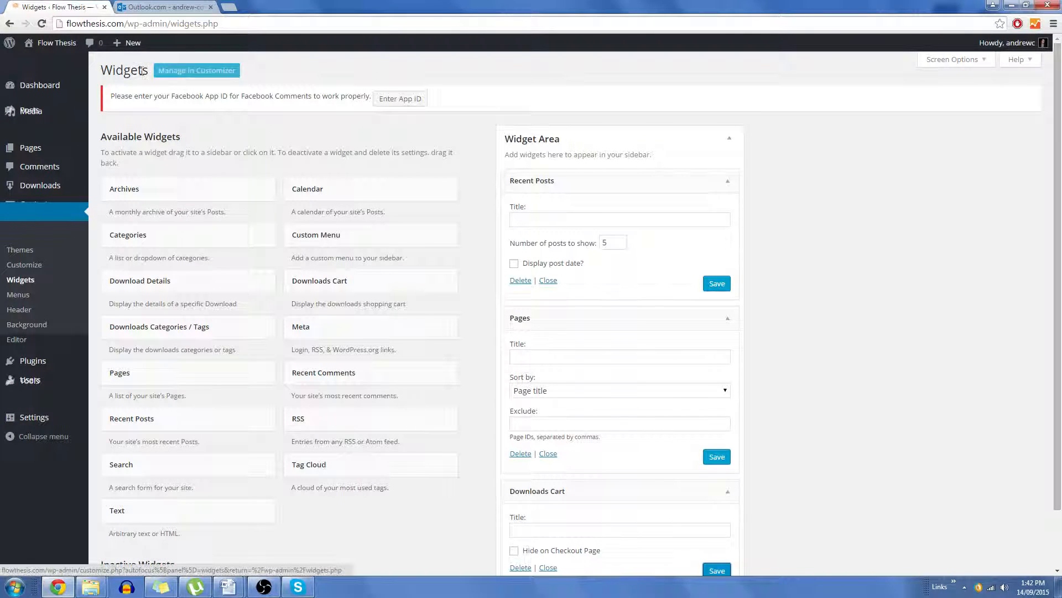
Step: Browse the site's Bio page and Hi post to examine the new sidebar
click(59, 53)
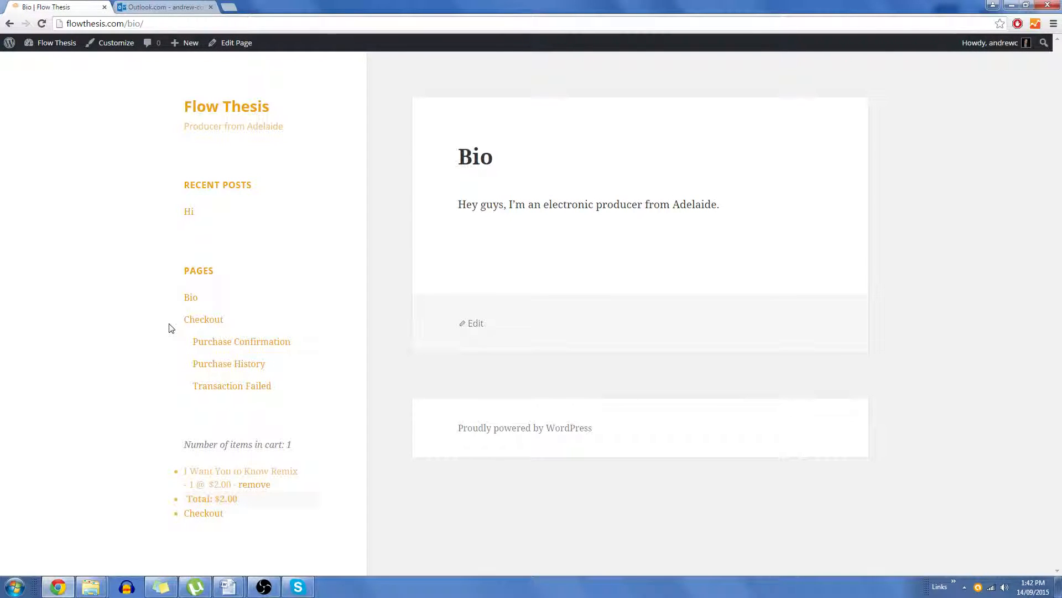
click(190, 214)
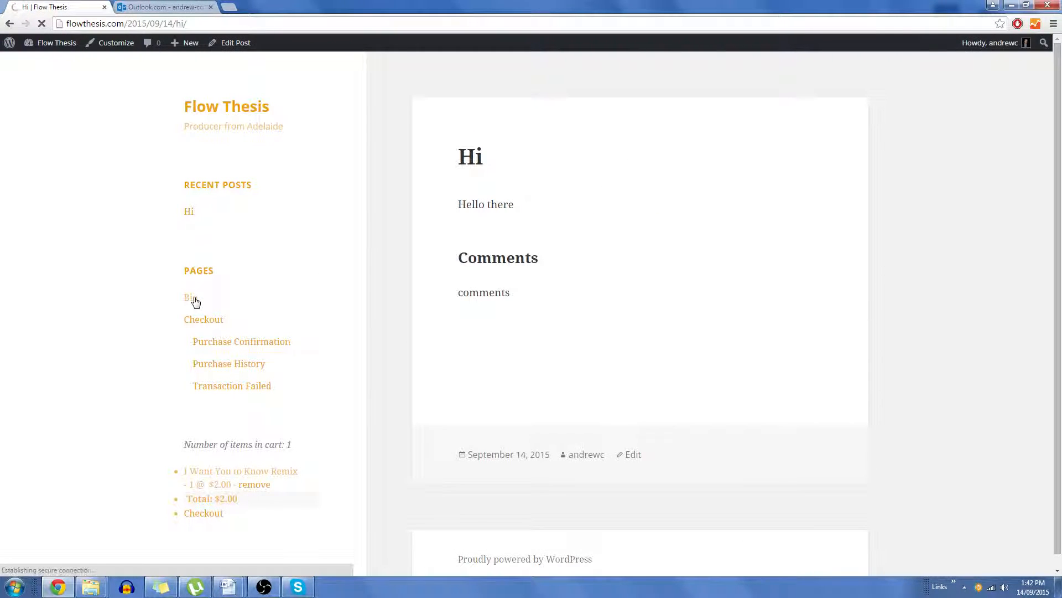
click(195, 299)
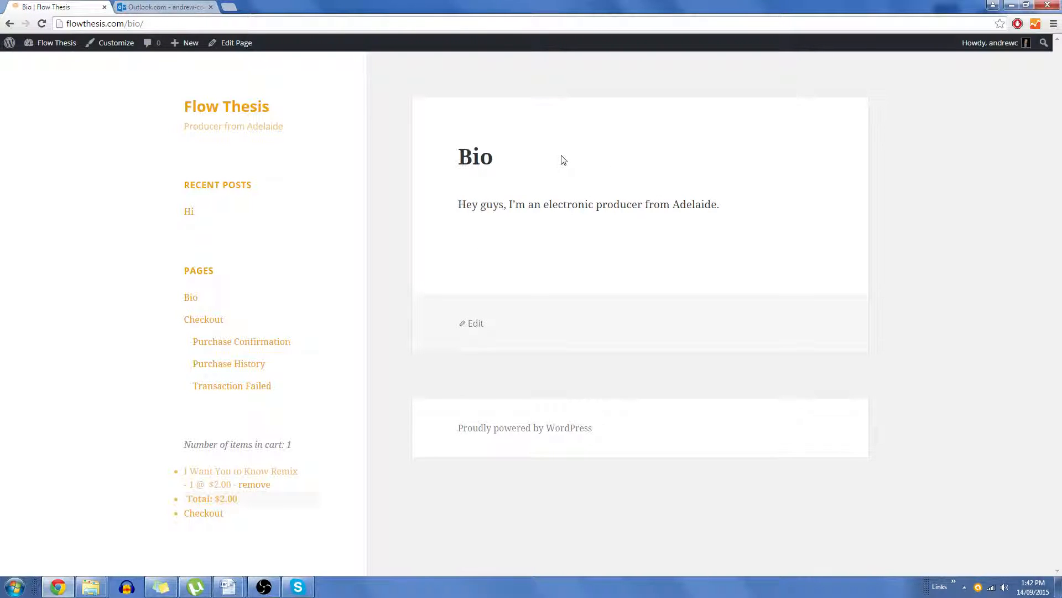
Step: Open the Bio page in the editor and start adding media to it
mouse_move(65, 47)
click(236, 43)
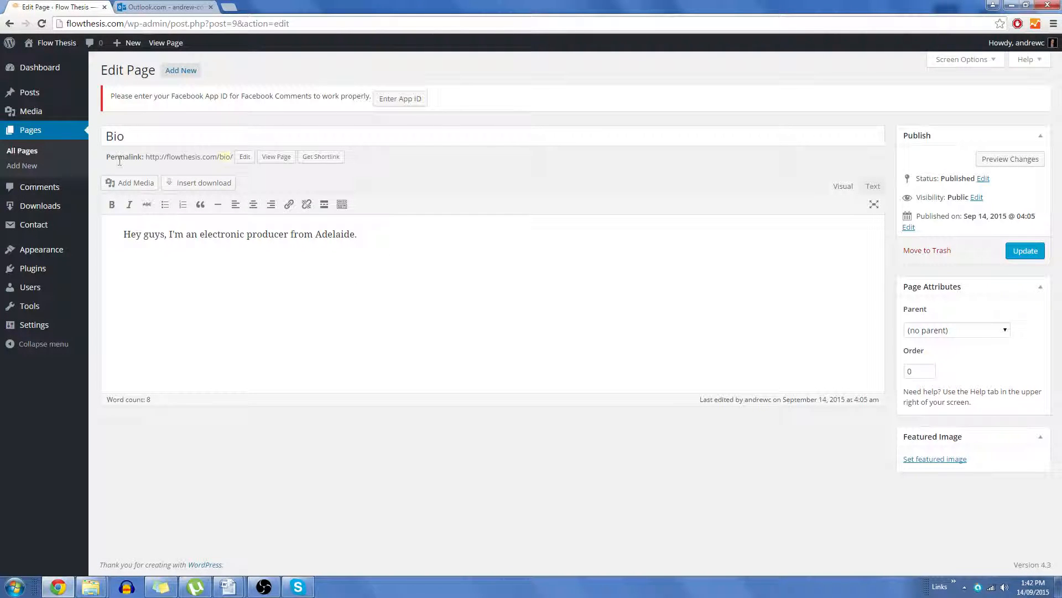
click(120, 181)
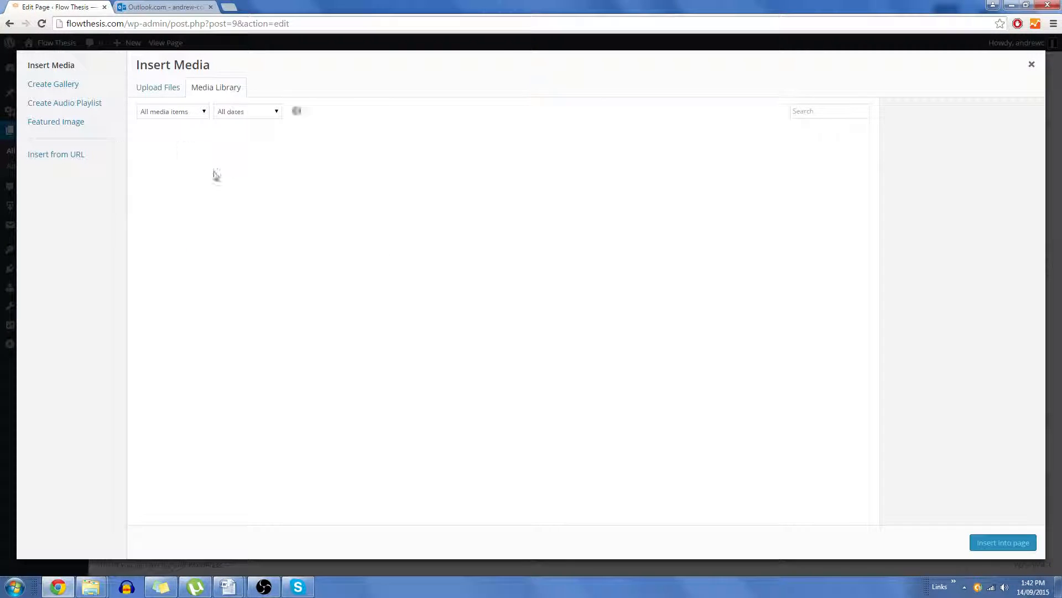
click(150, 87)
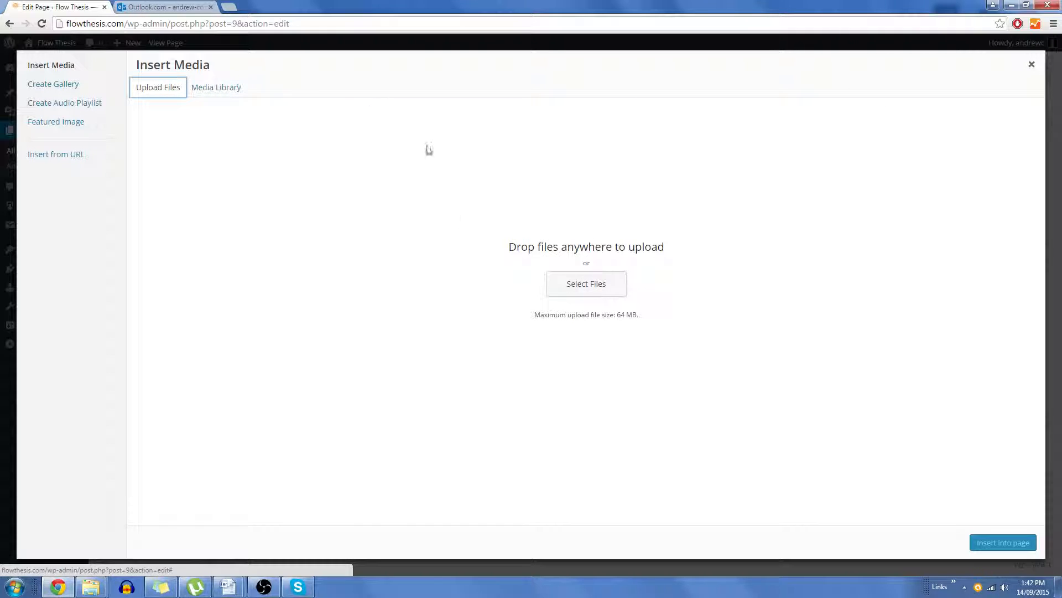
click(583, 286)
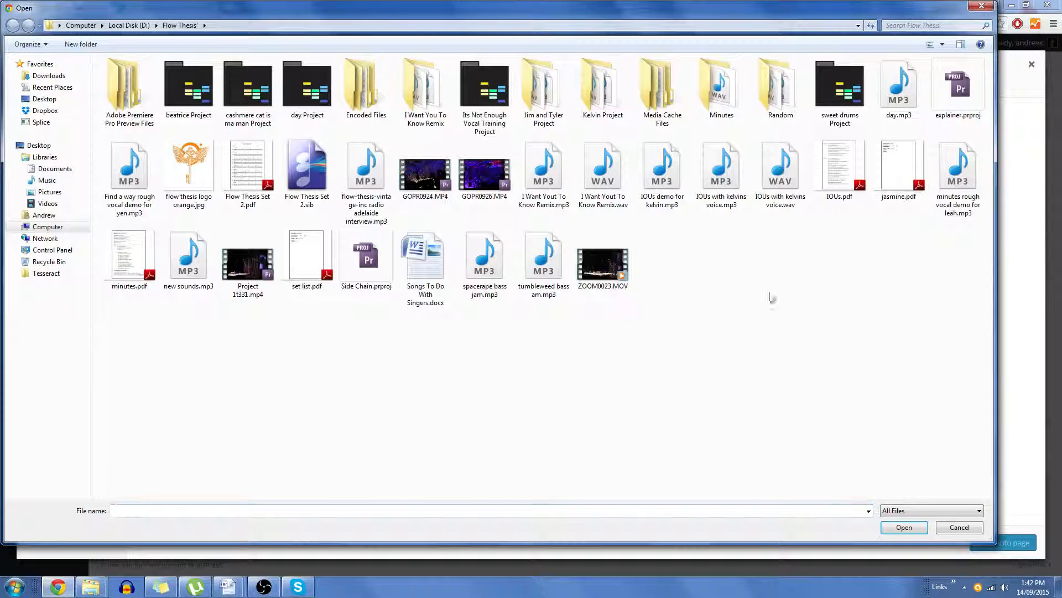
click(982, 8)
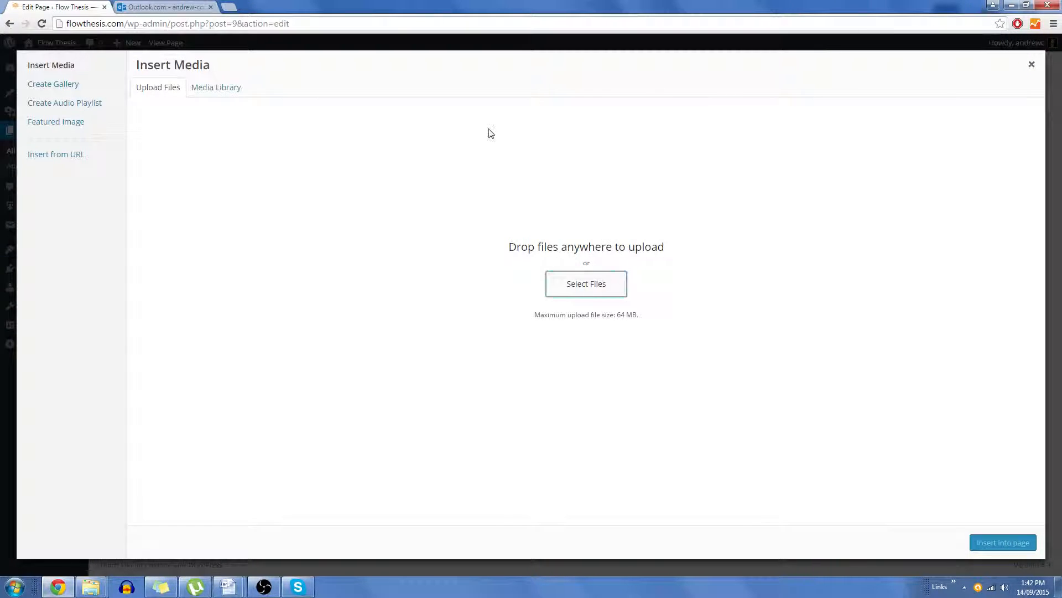
Step: Insert the cropped orange Flow Thesis logo from the media library into the Bio page
click(211, 89)
click(263, 164)
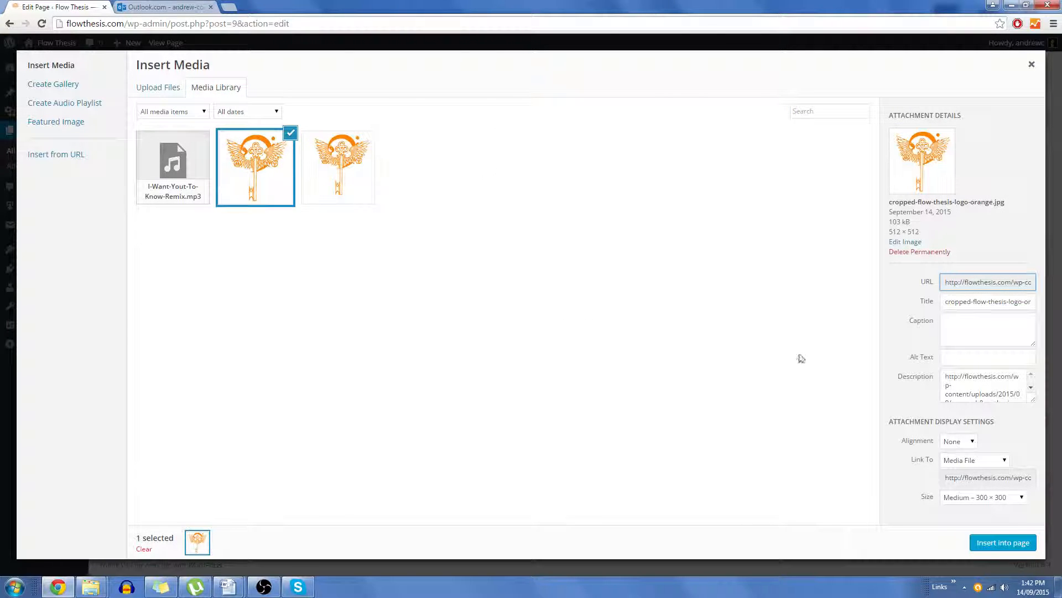
click(996, 543)
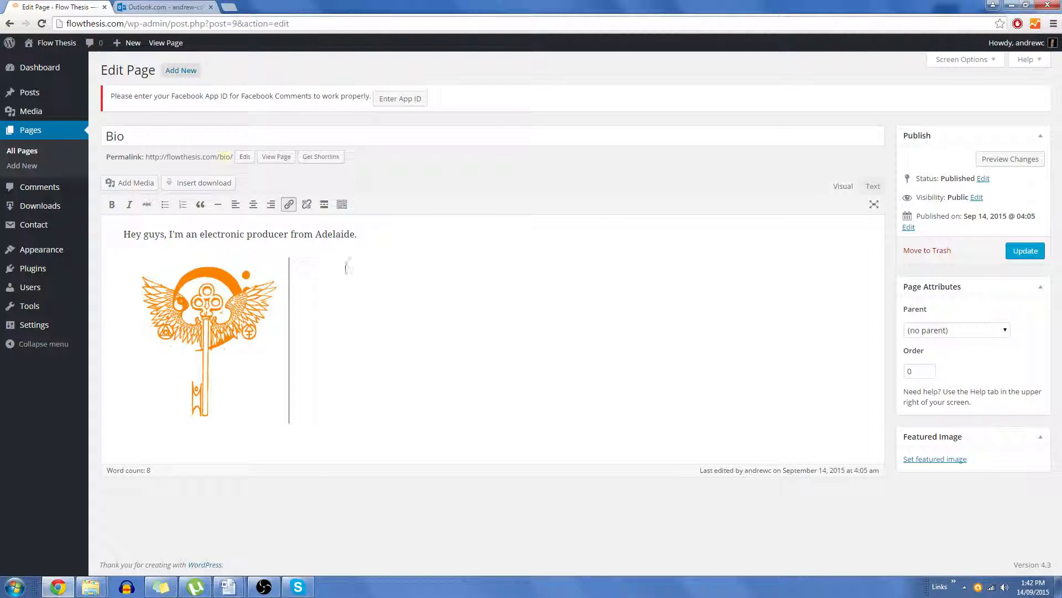
Step: Center the logo and the bio text, then update the Bio page
click(253, 204)
drag(384, 242, 40, 234)
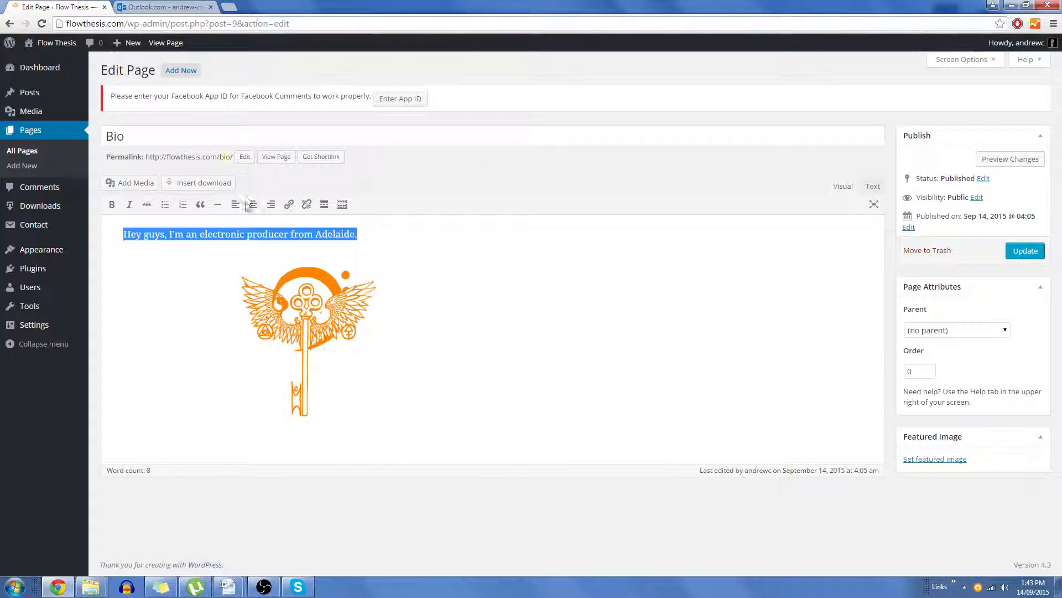
click(248, 204)
click(860, 246)
click(1026, 250)
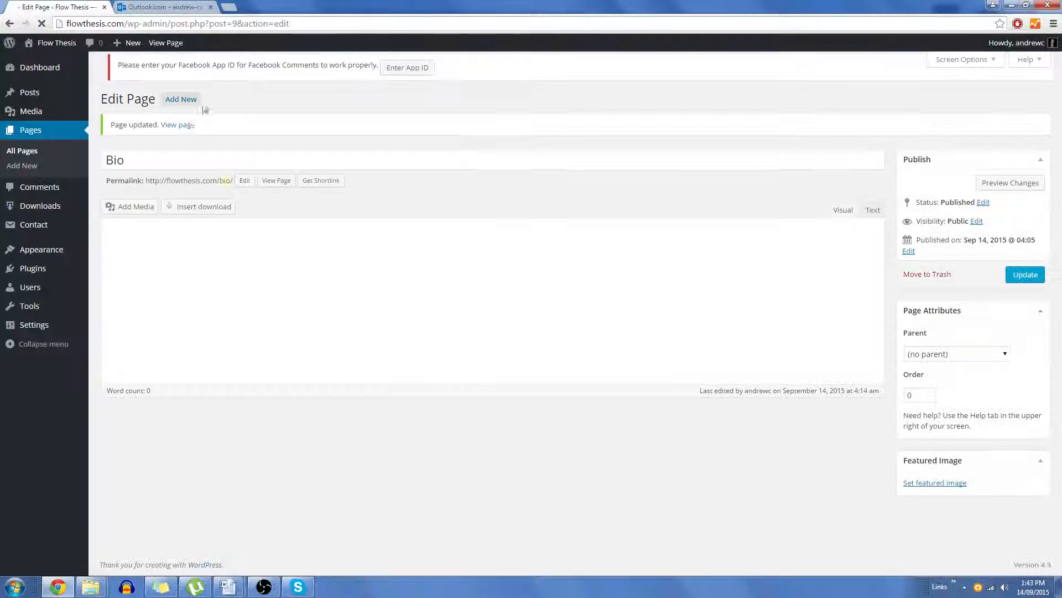
Step: View the updated Bio page on the site
click(185, 133)
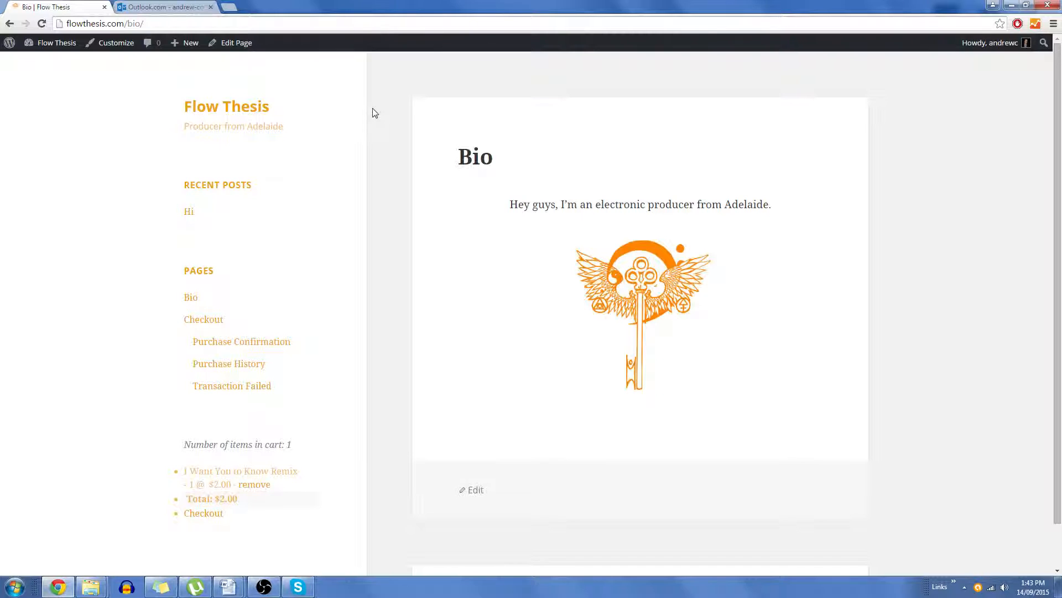
click(57, 45)
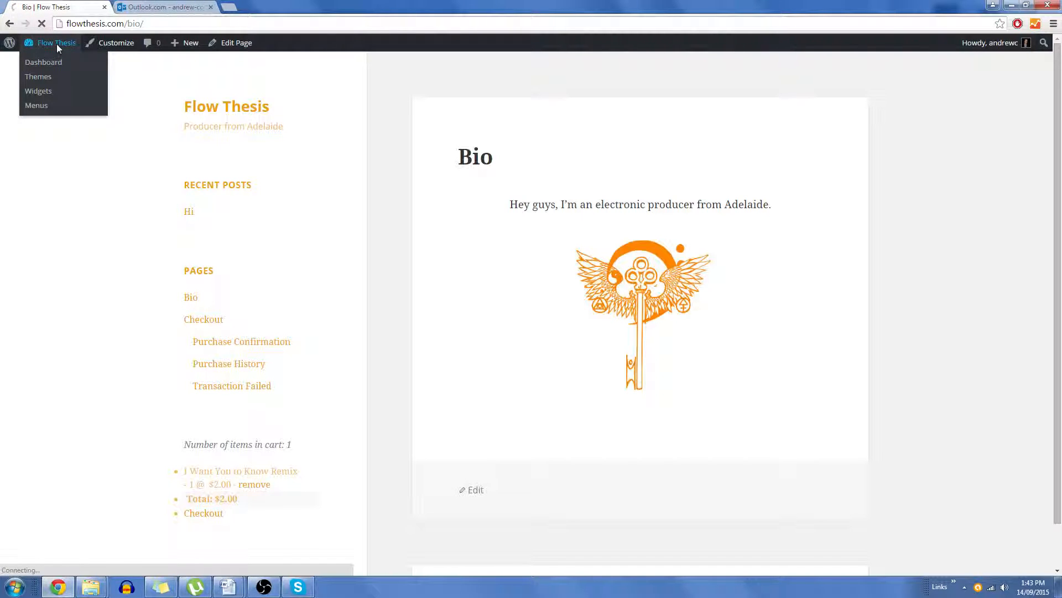